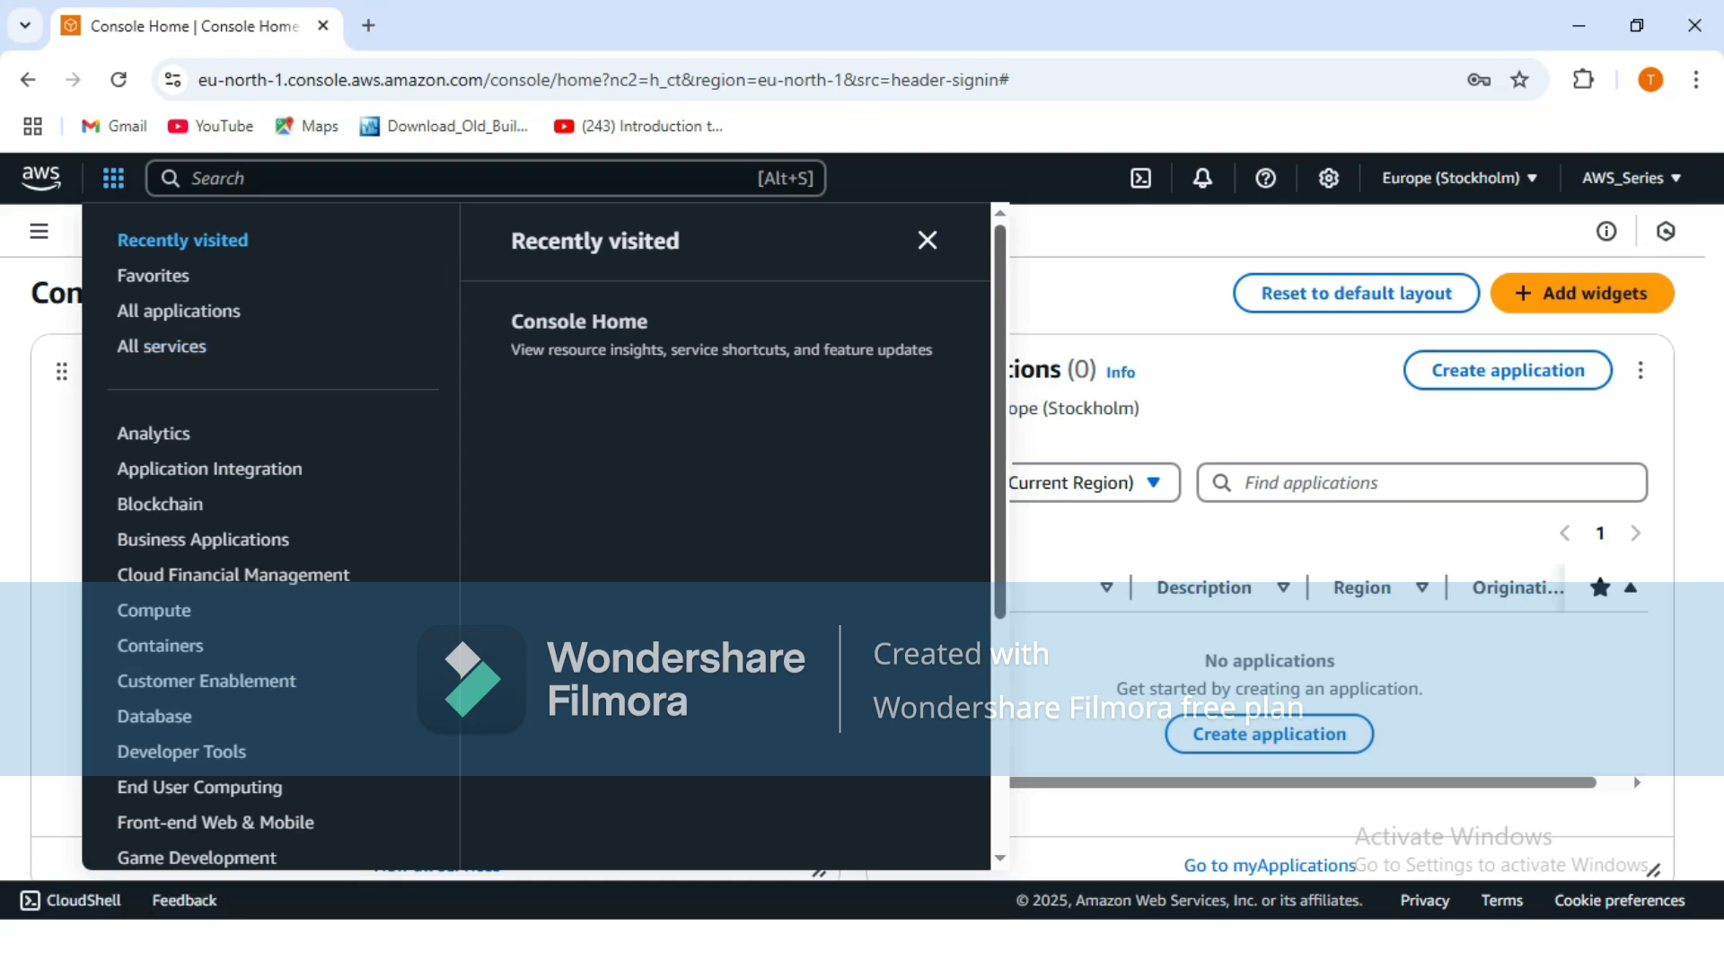
Browse the Security, Identity, & Compliance services list, then close the services menu.
scroll(270, 539, "down", 4)
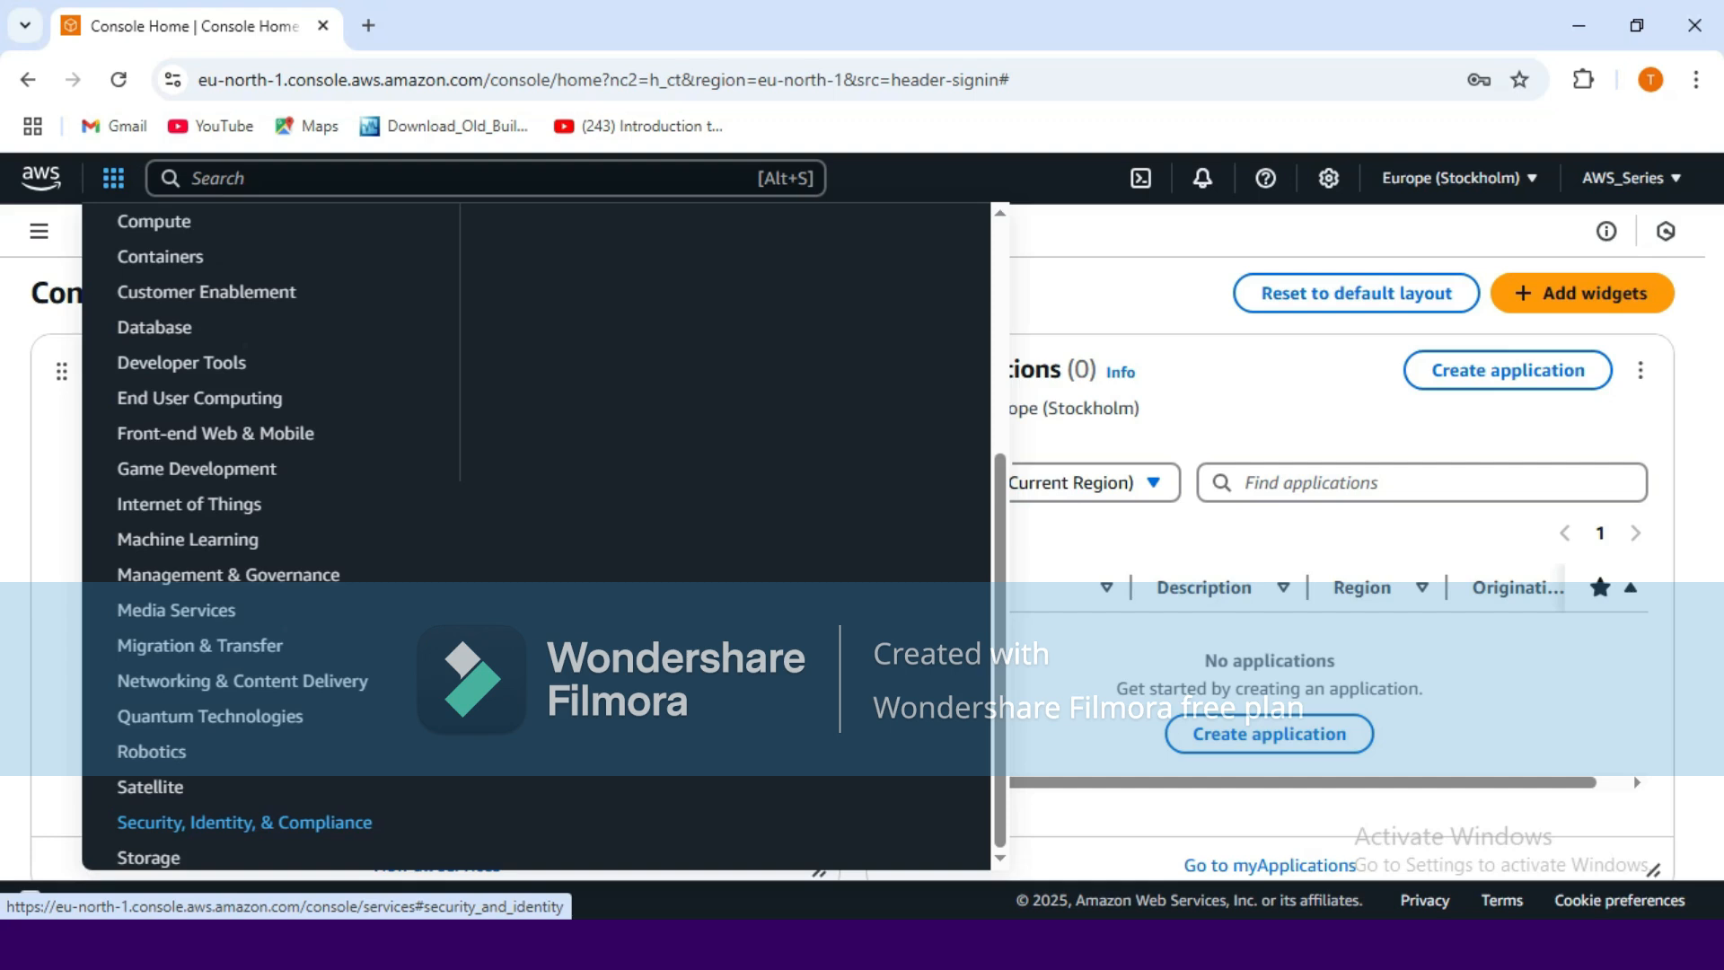
left_click(244, 822)
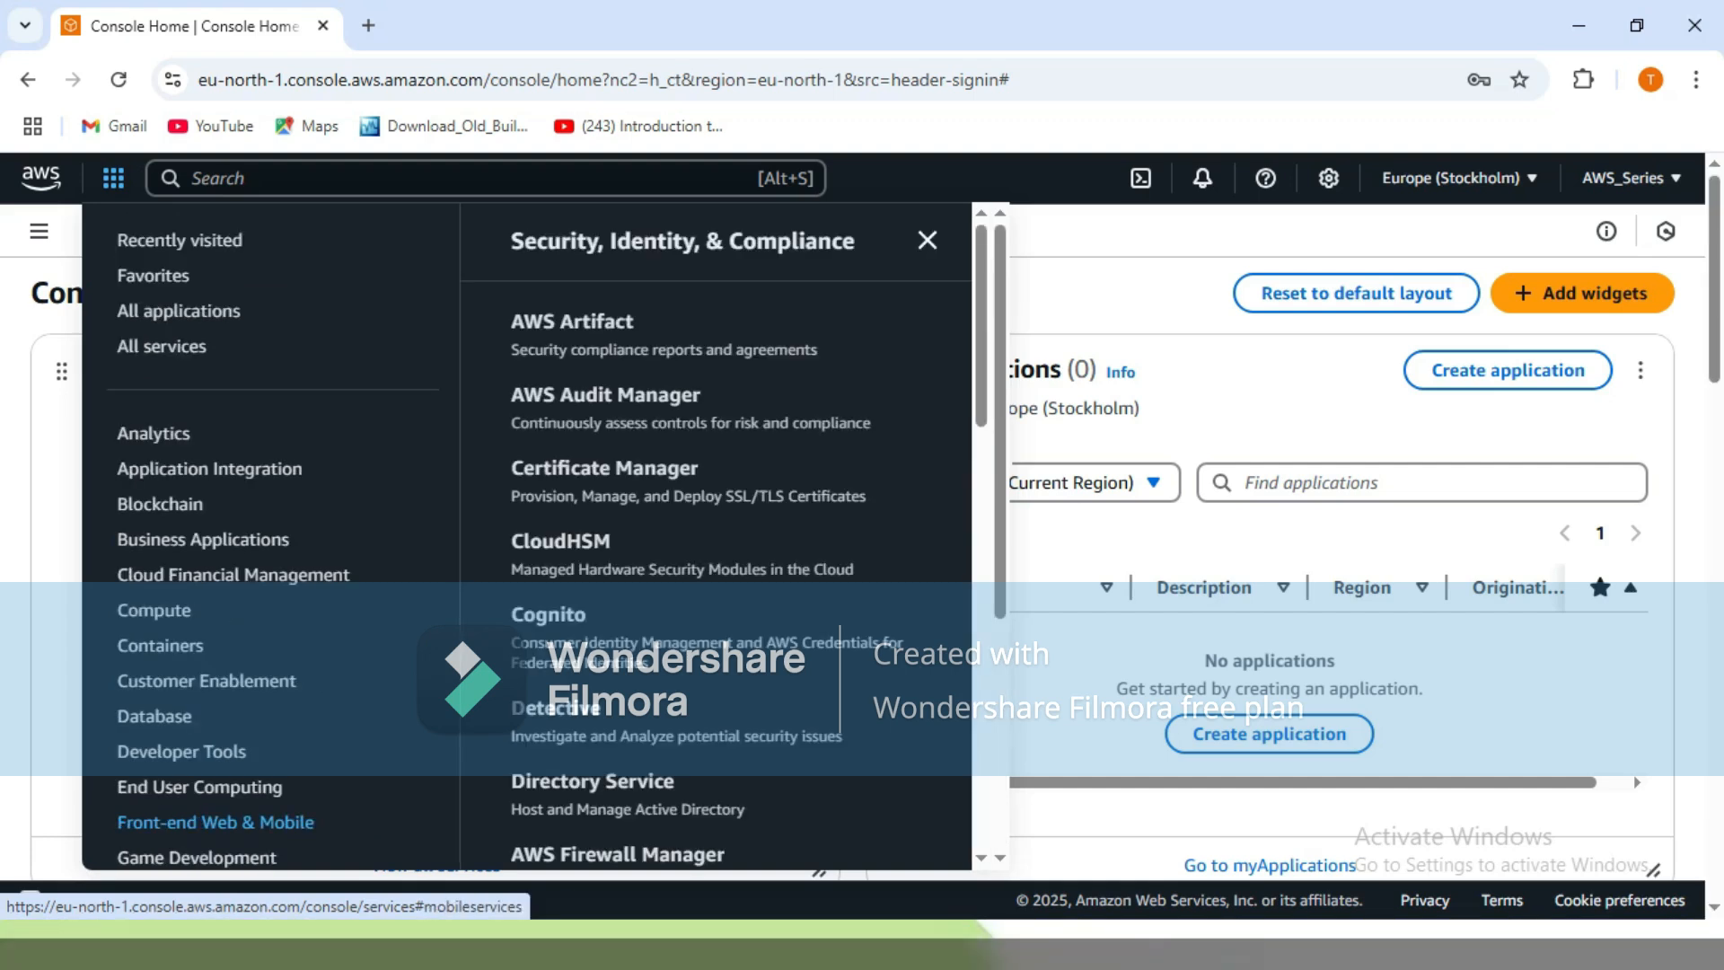
scroll(575, 620, "down", 5)
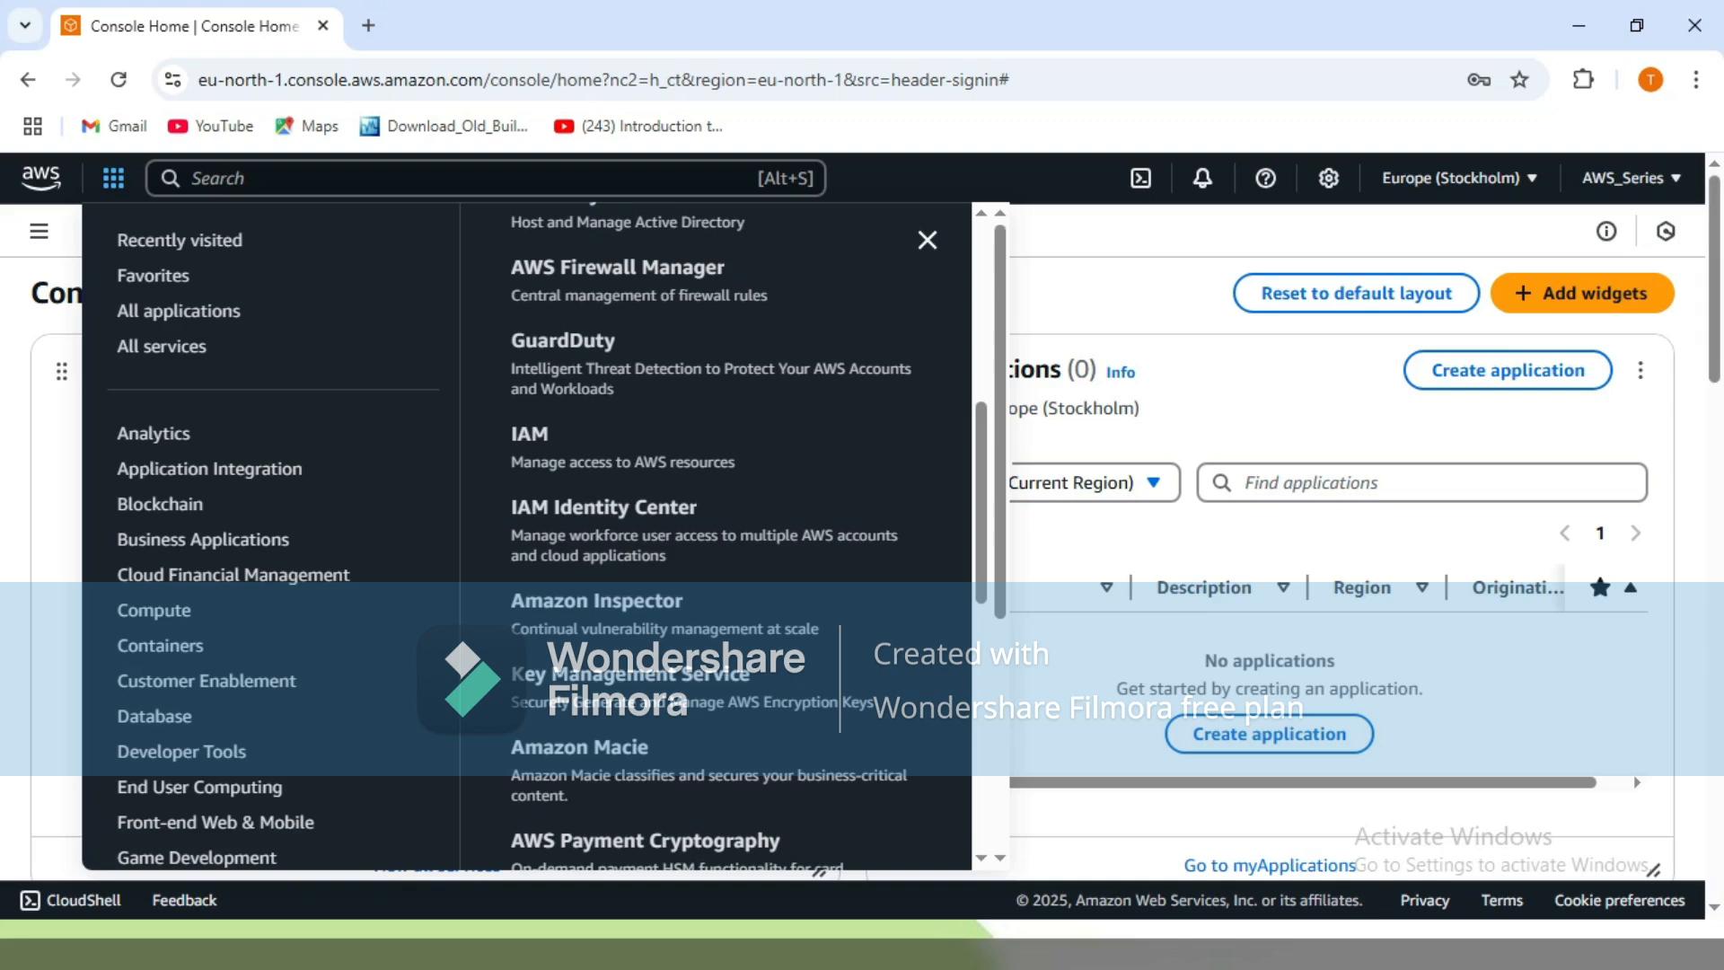
left_click(449, 178)
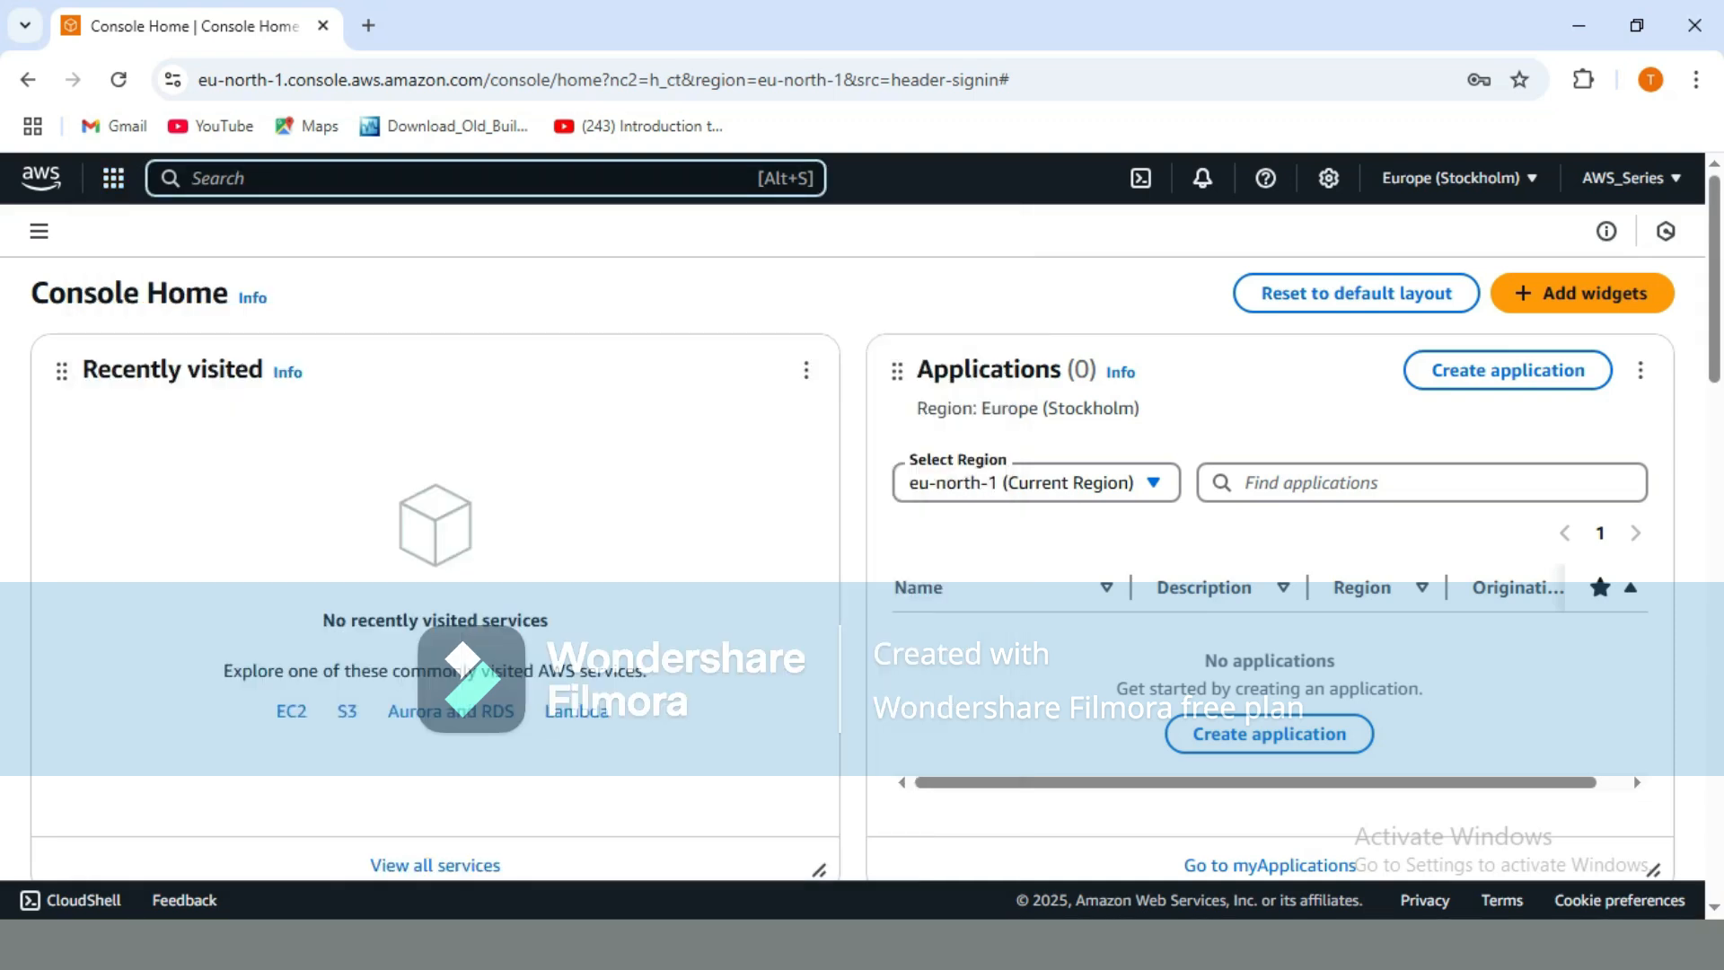
Search for IAM, go to its Users page, and start creating a new user.
type("iam")
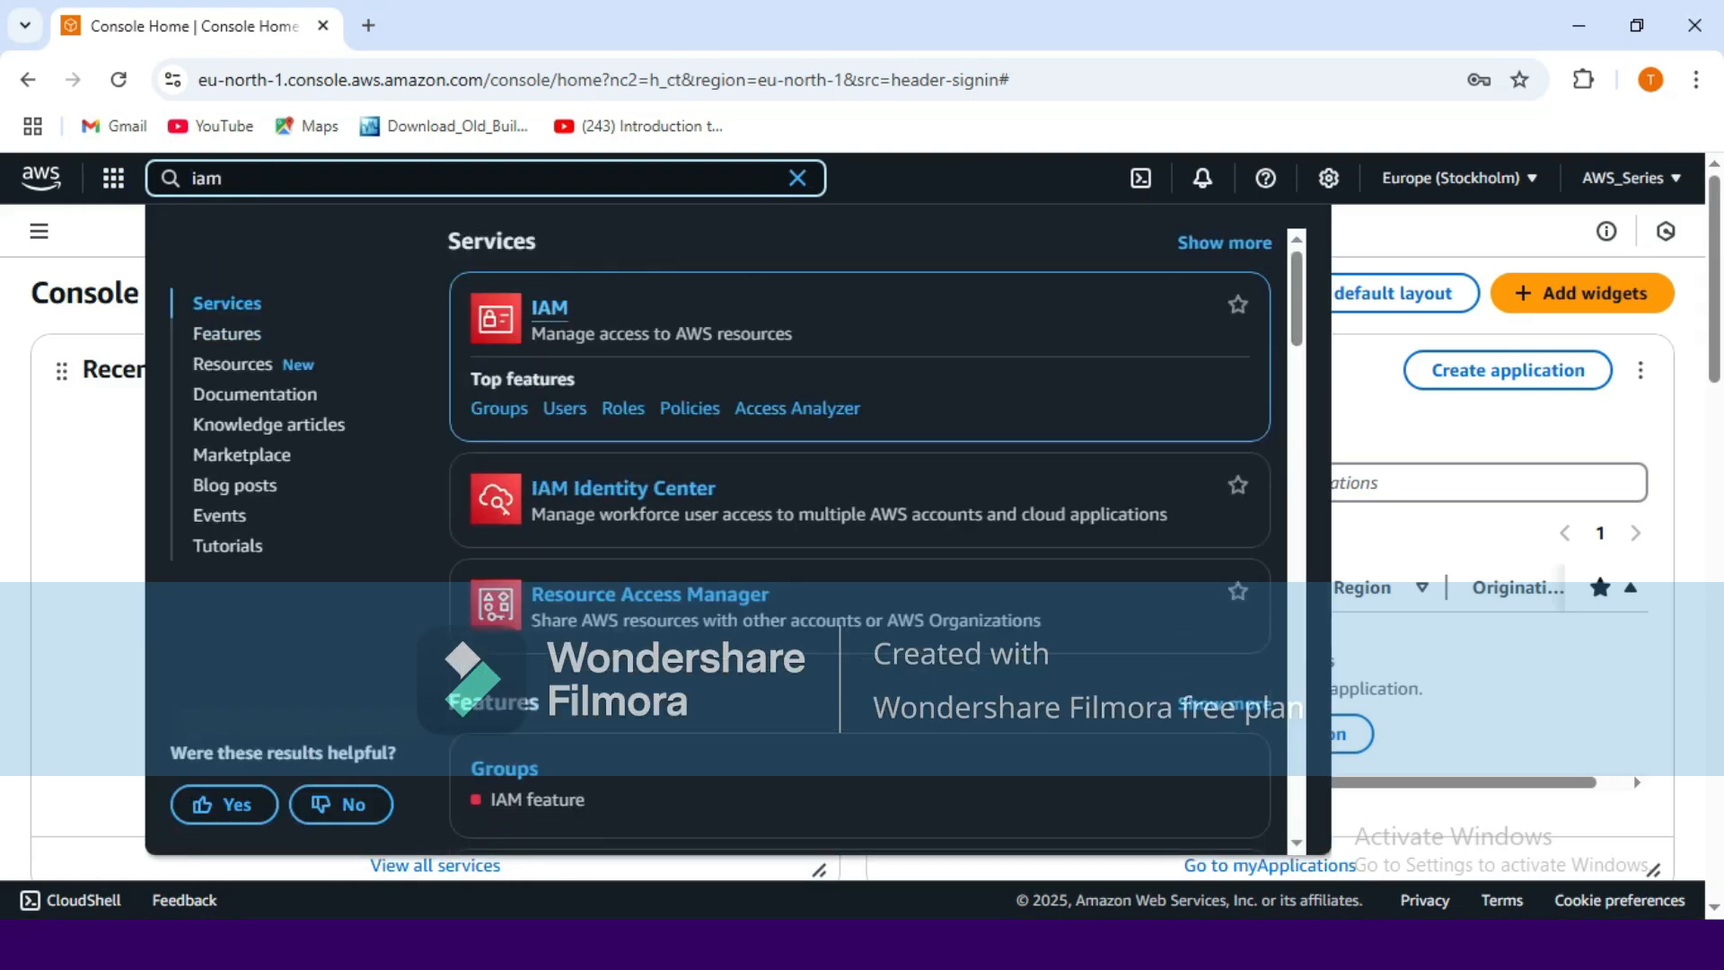
left_click(549, 308)
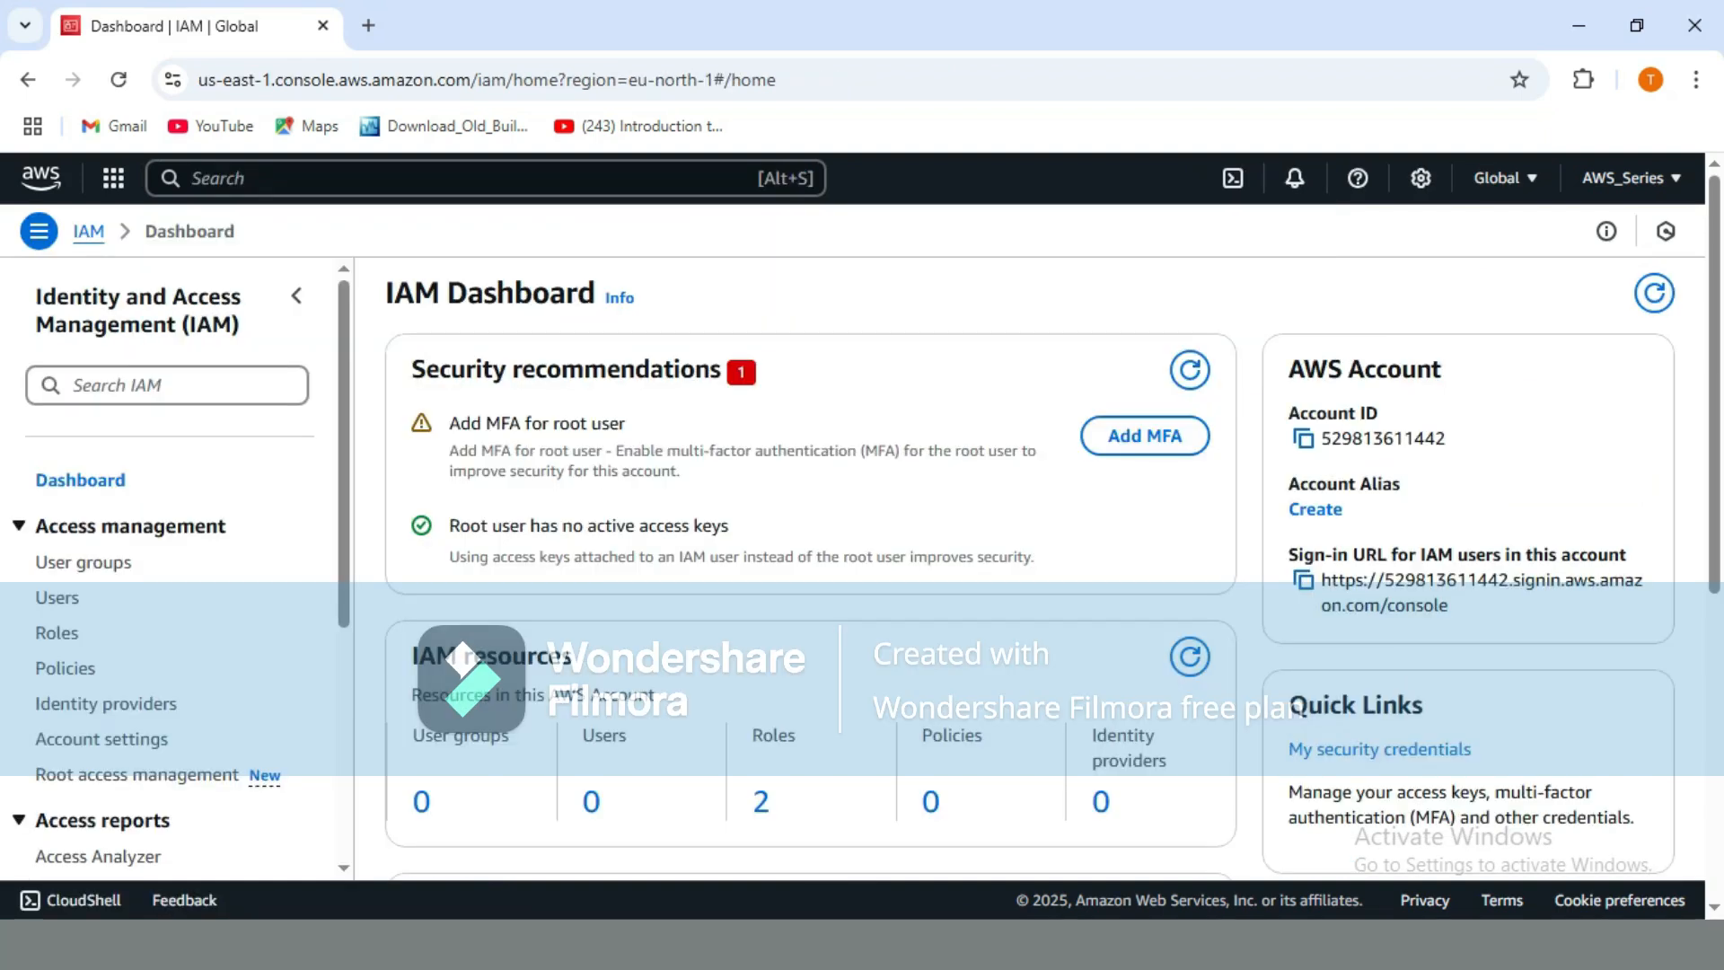
left_click(57, 597)
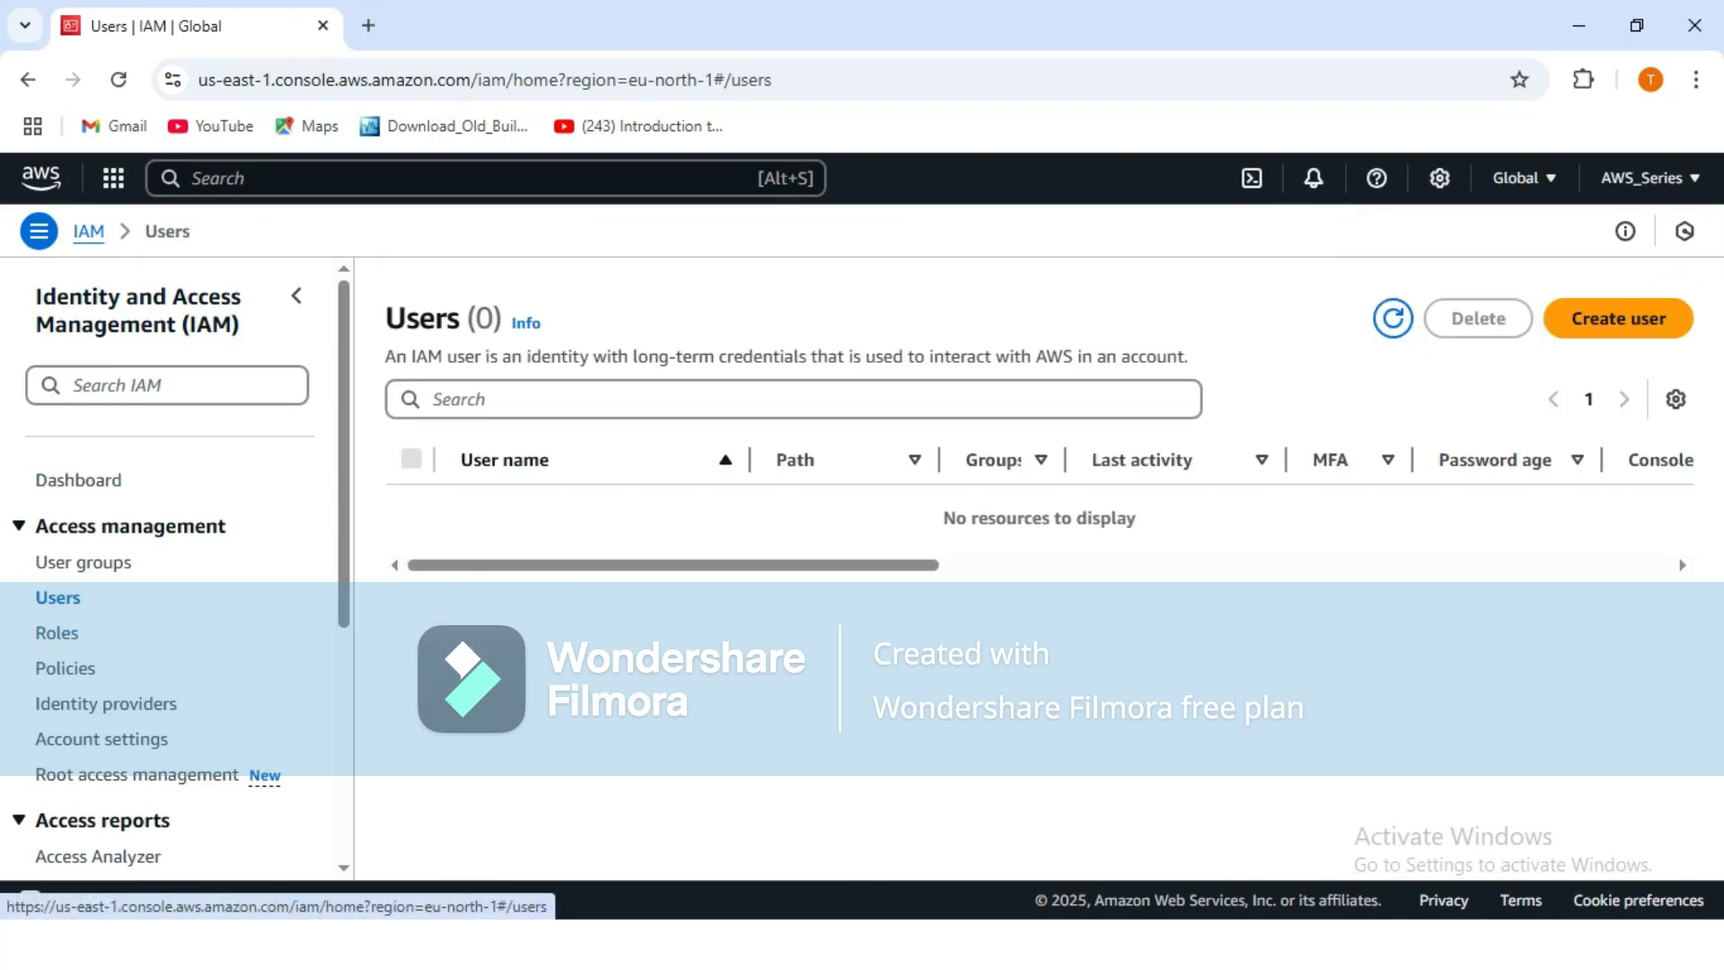
left_click(1618, 318)
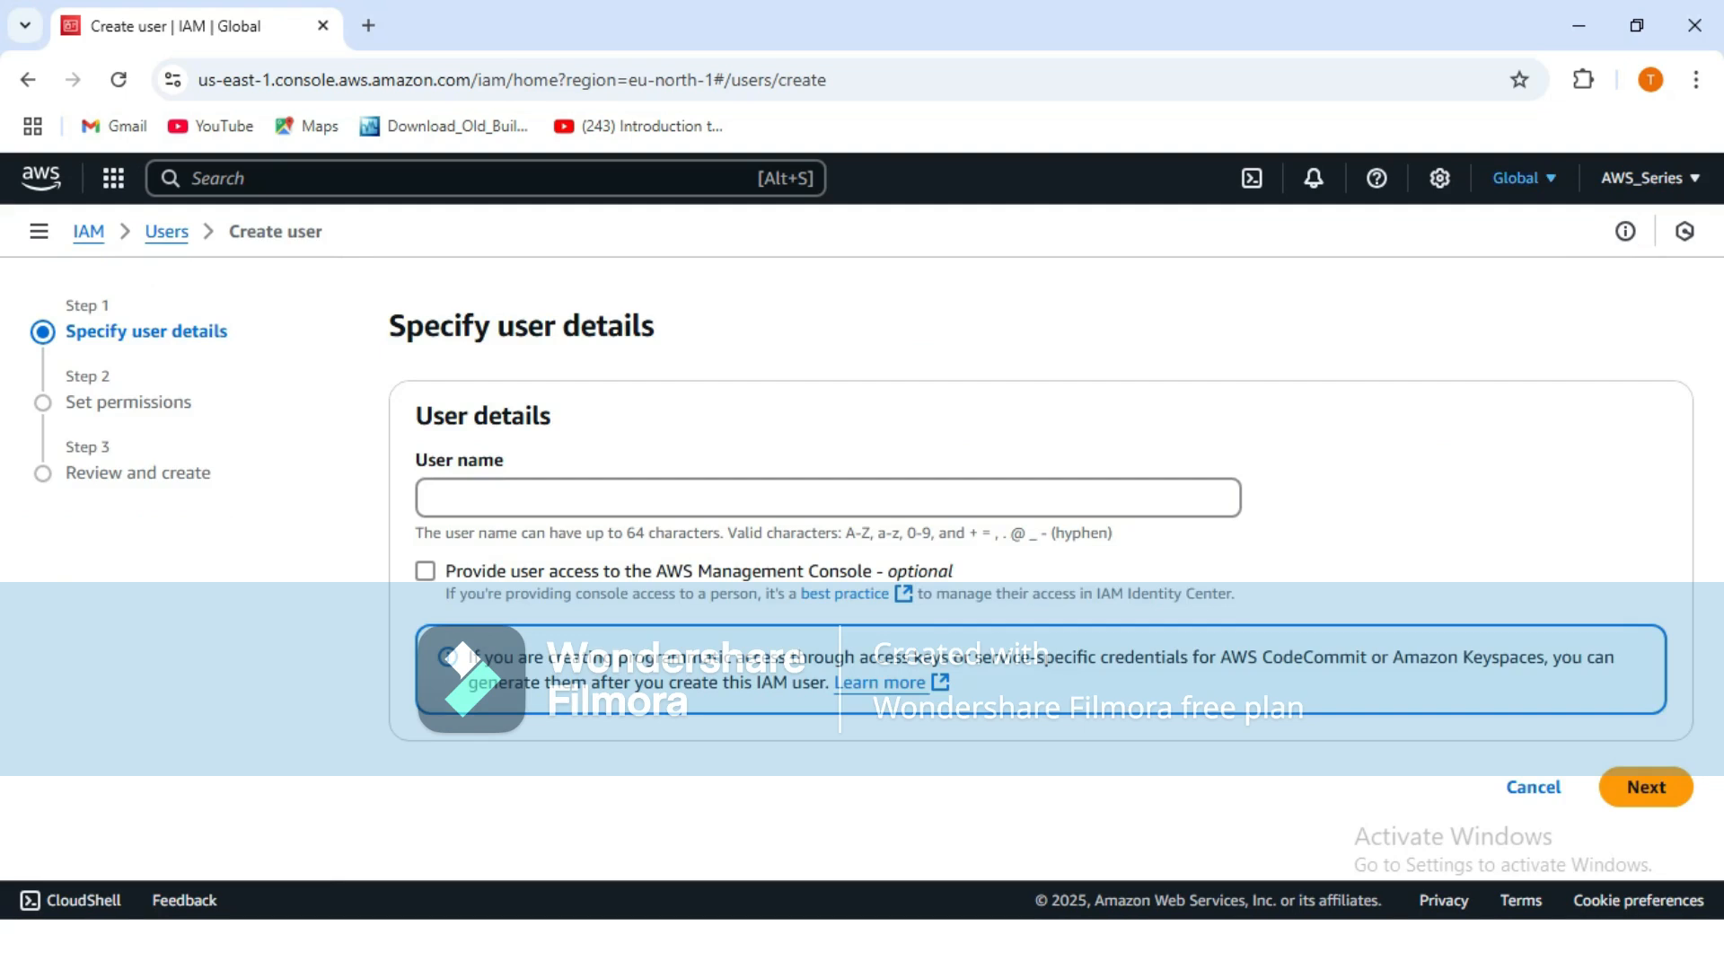
Check the available regions, then enter 'Labtest_User' as the user name.
left_click(1518, 178)
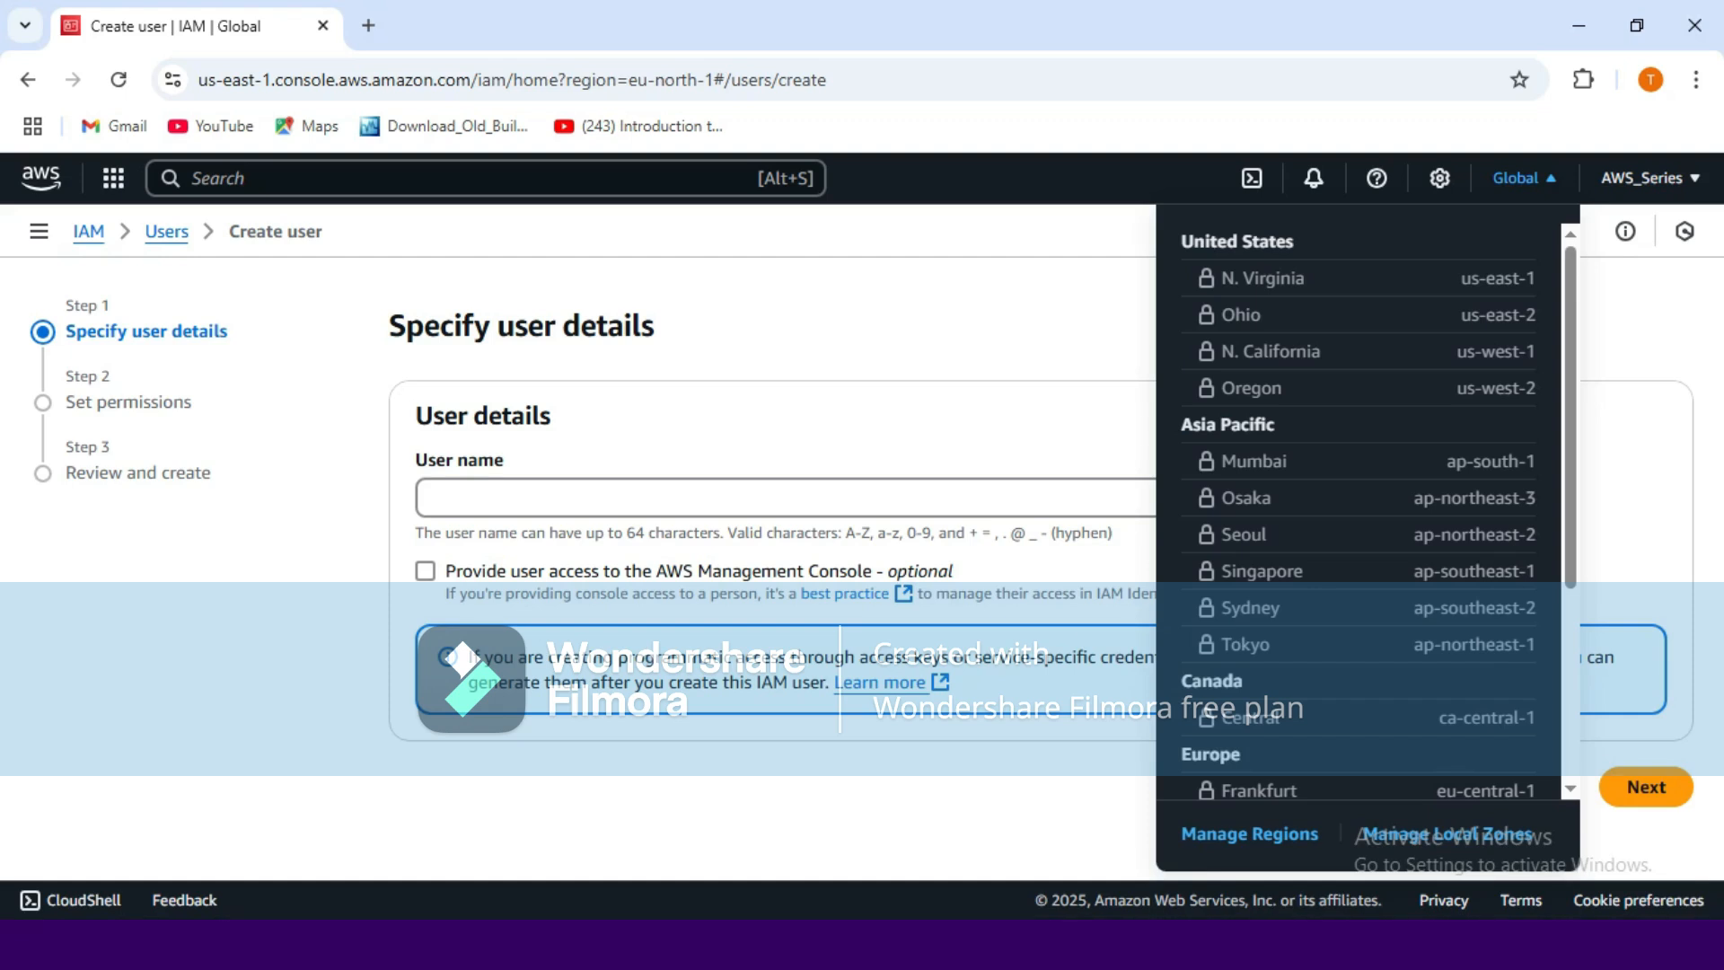
left_click(828, 498)
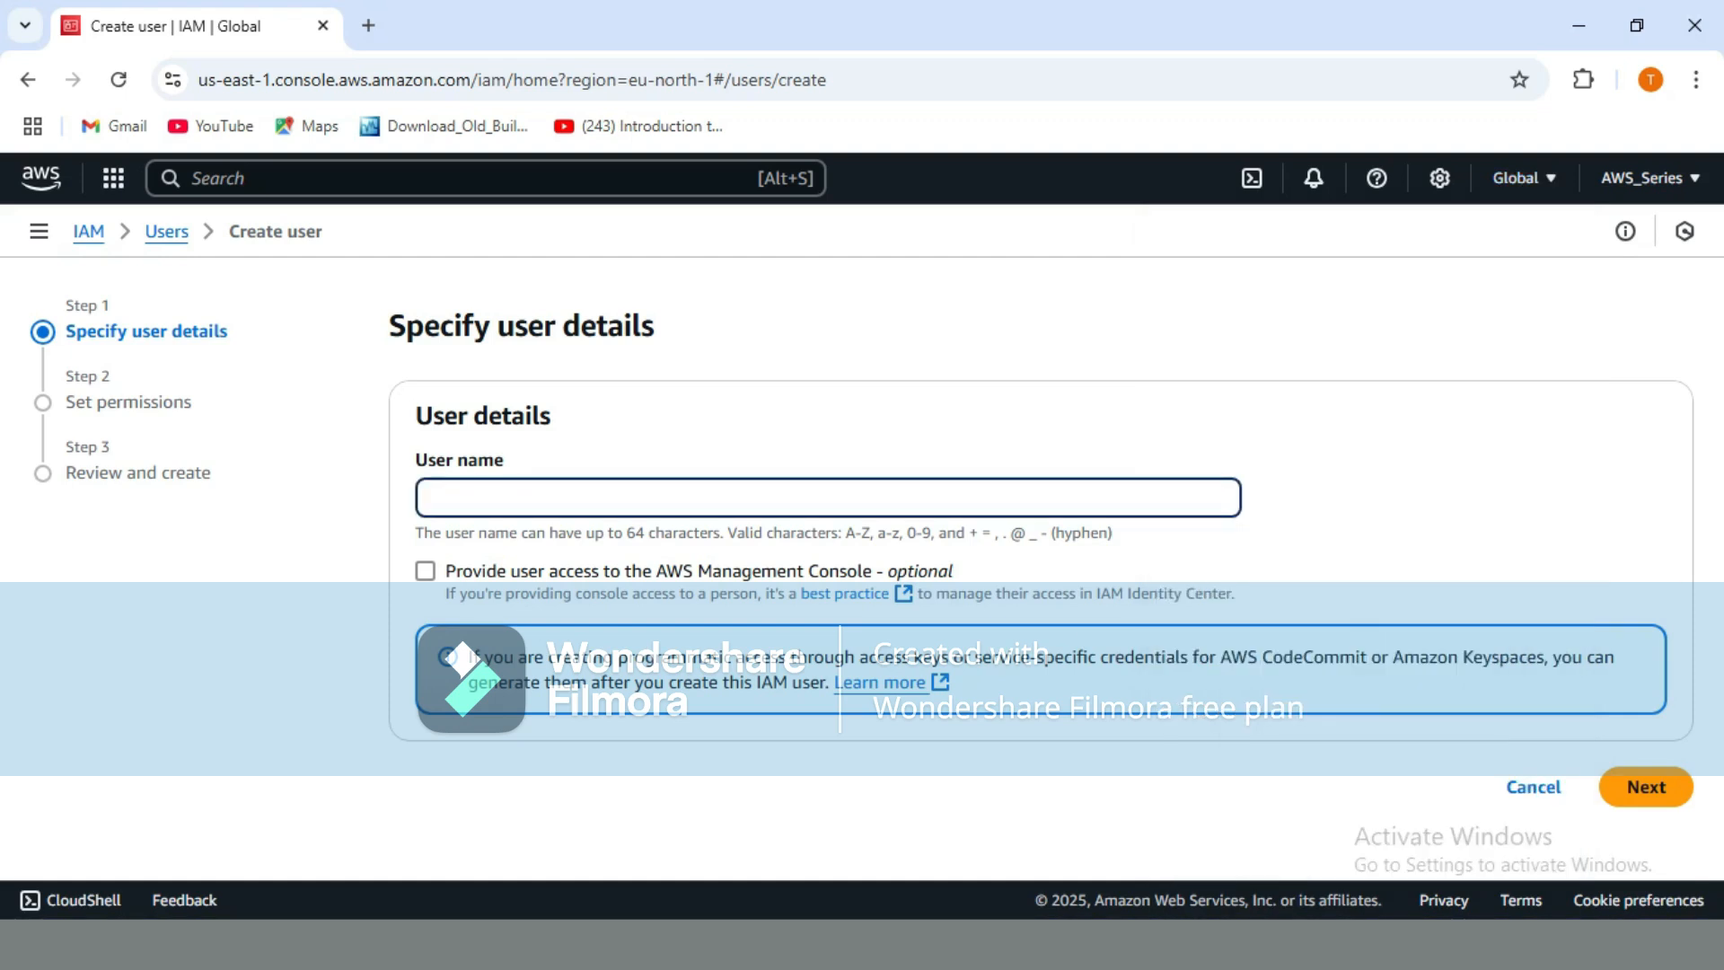
type("Labtest")
type("_User")
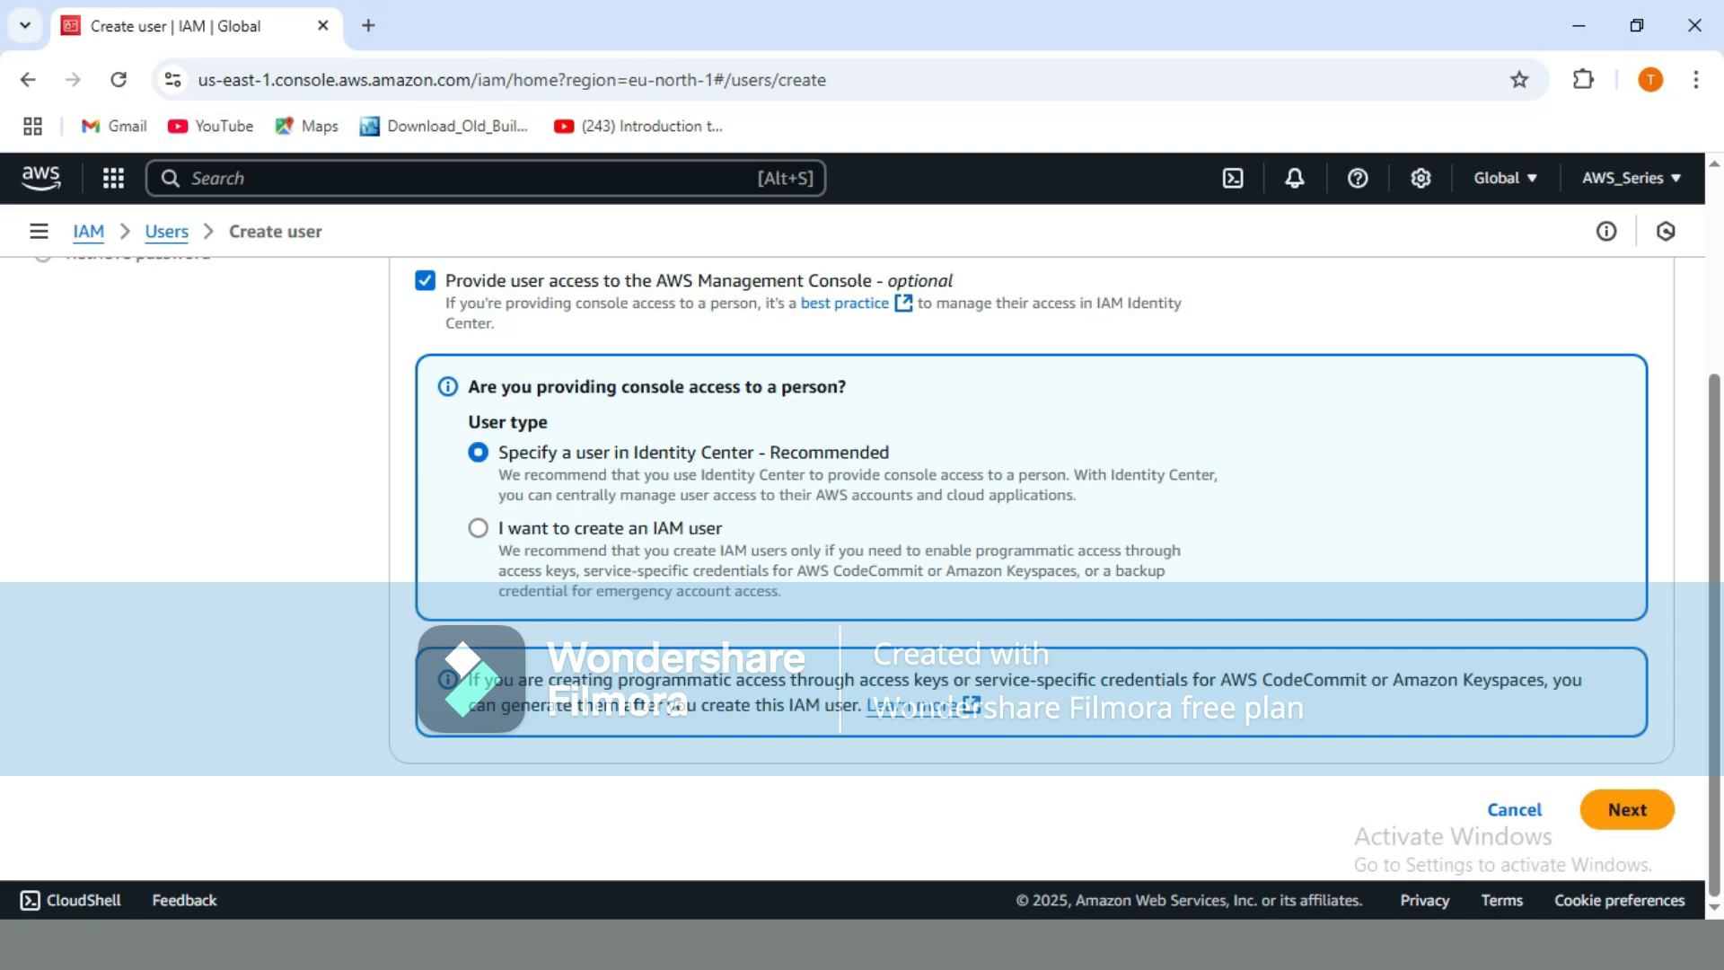
Choose to create an IAM user and enter a custom console password.
left_click(479, 528)
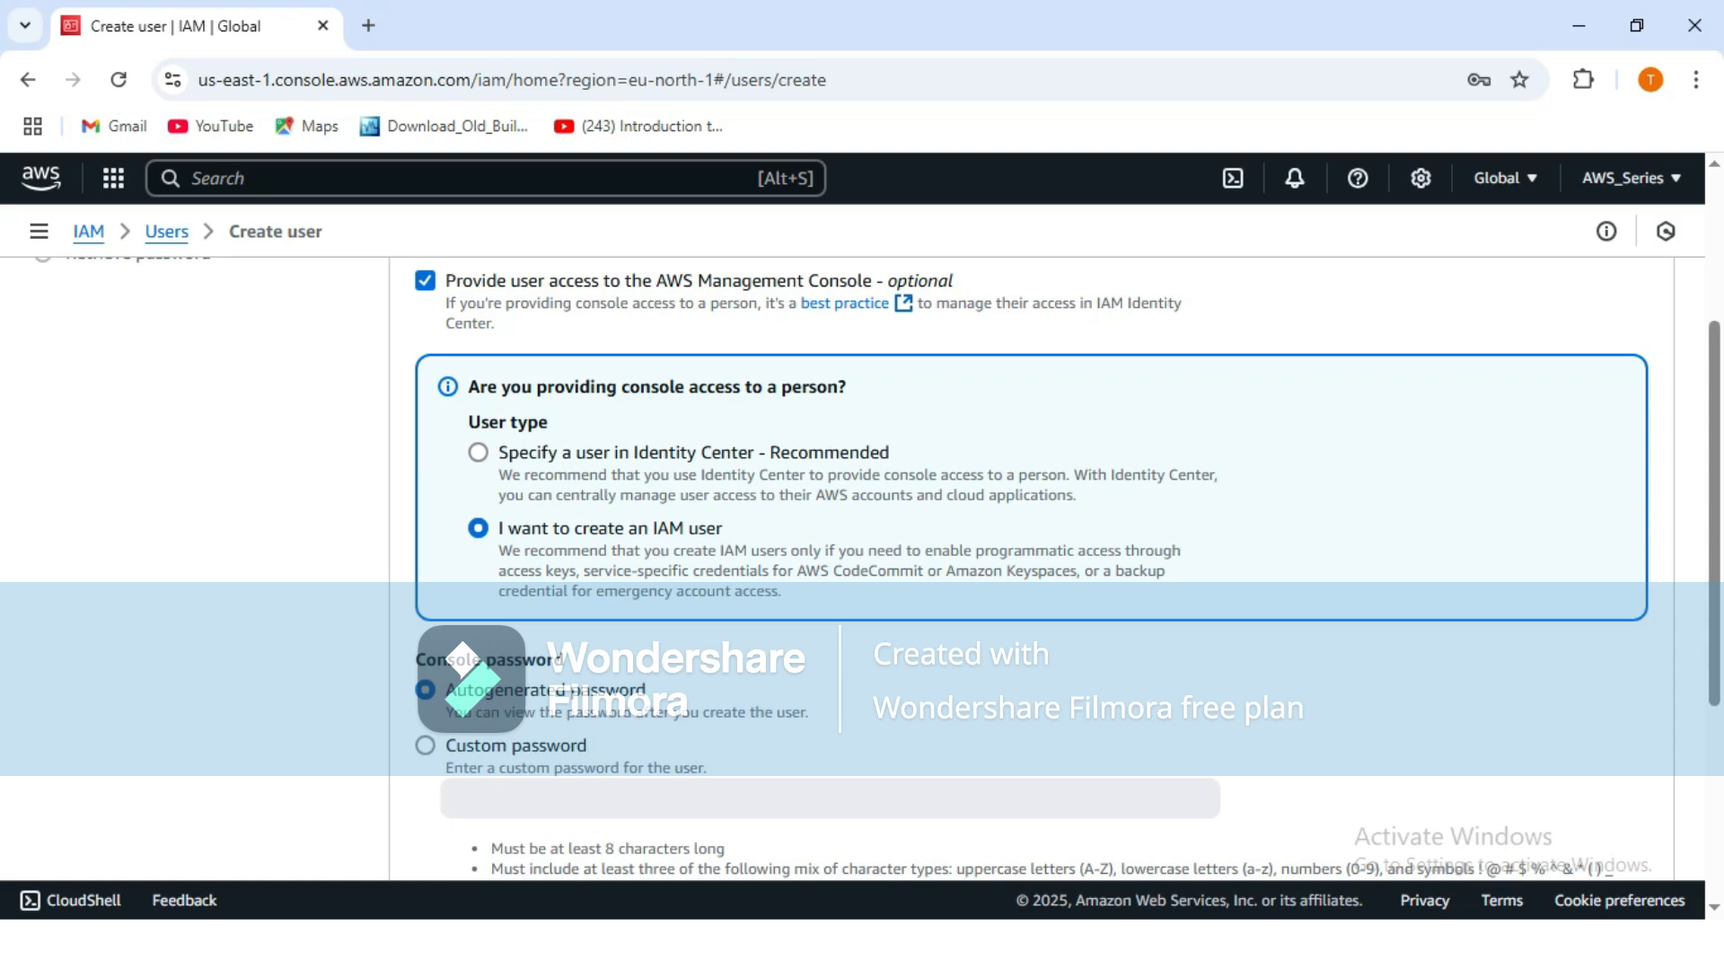
scroll(1033, 539, "down", 4)
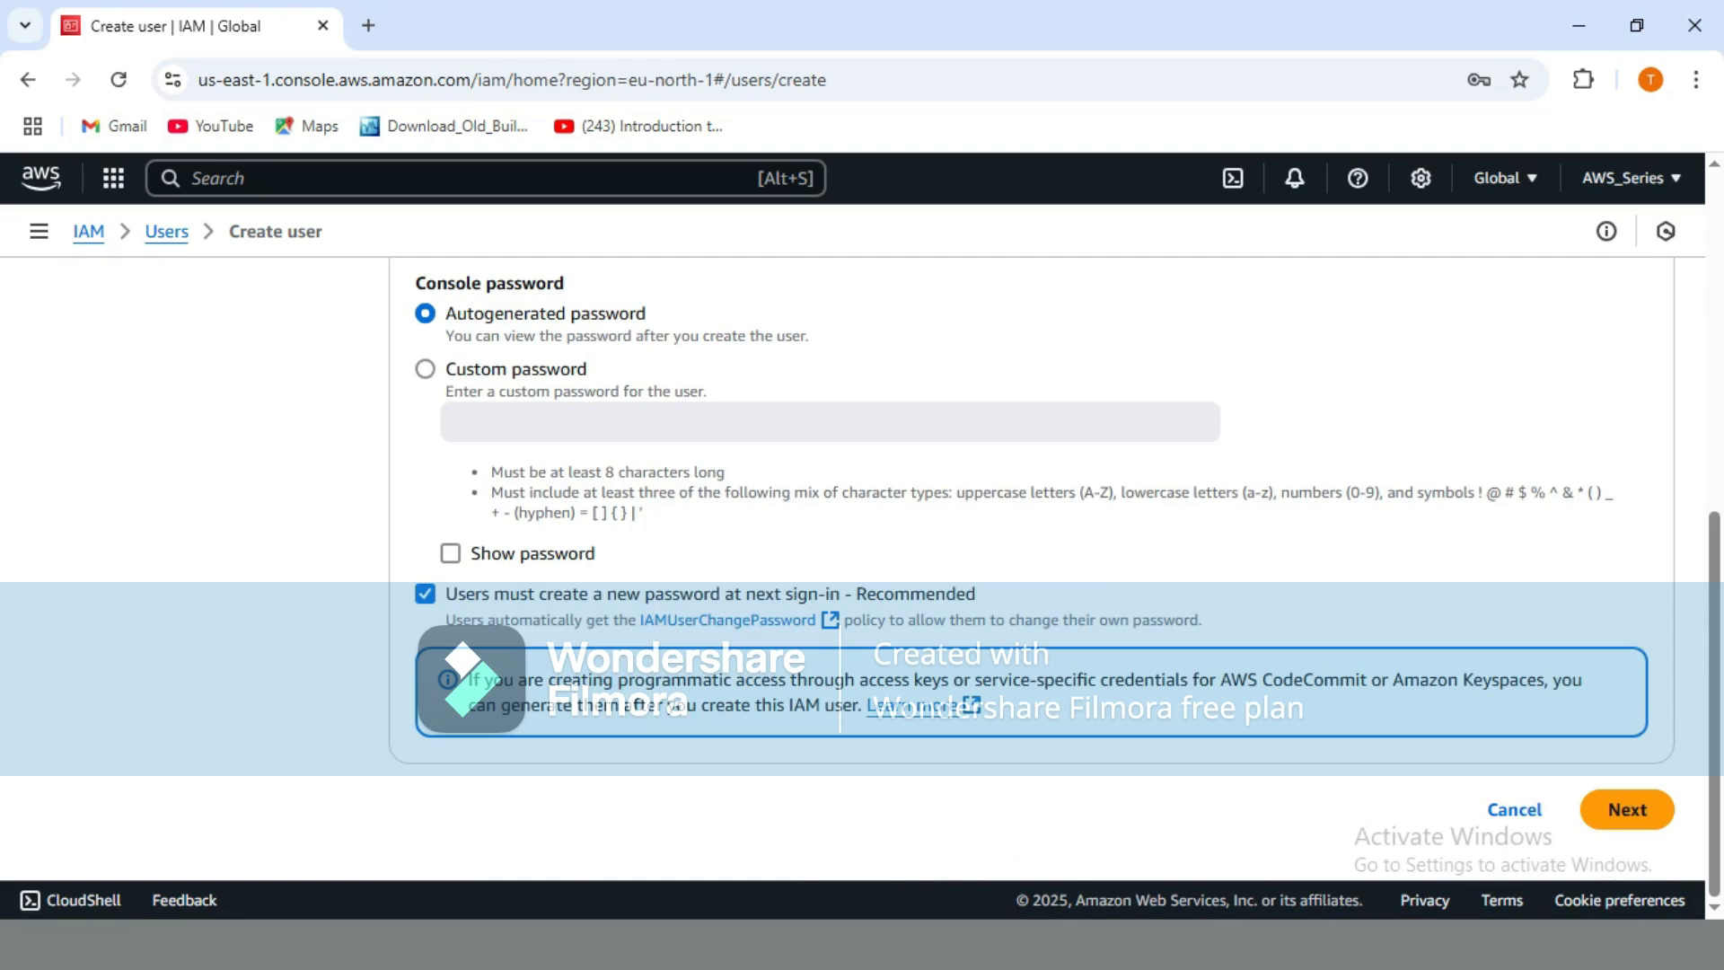
left_click(425, 370)
left_click(830, 422)
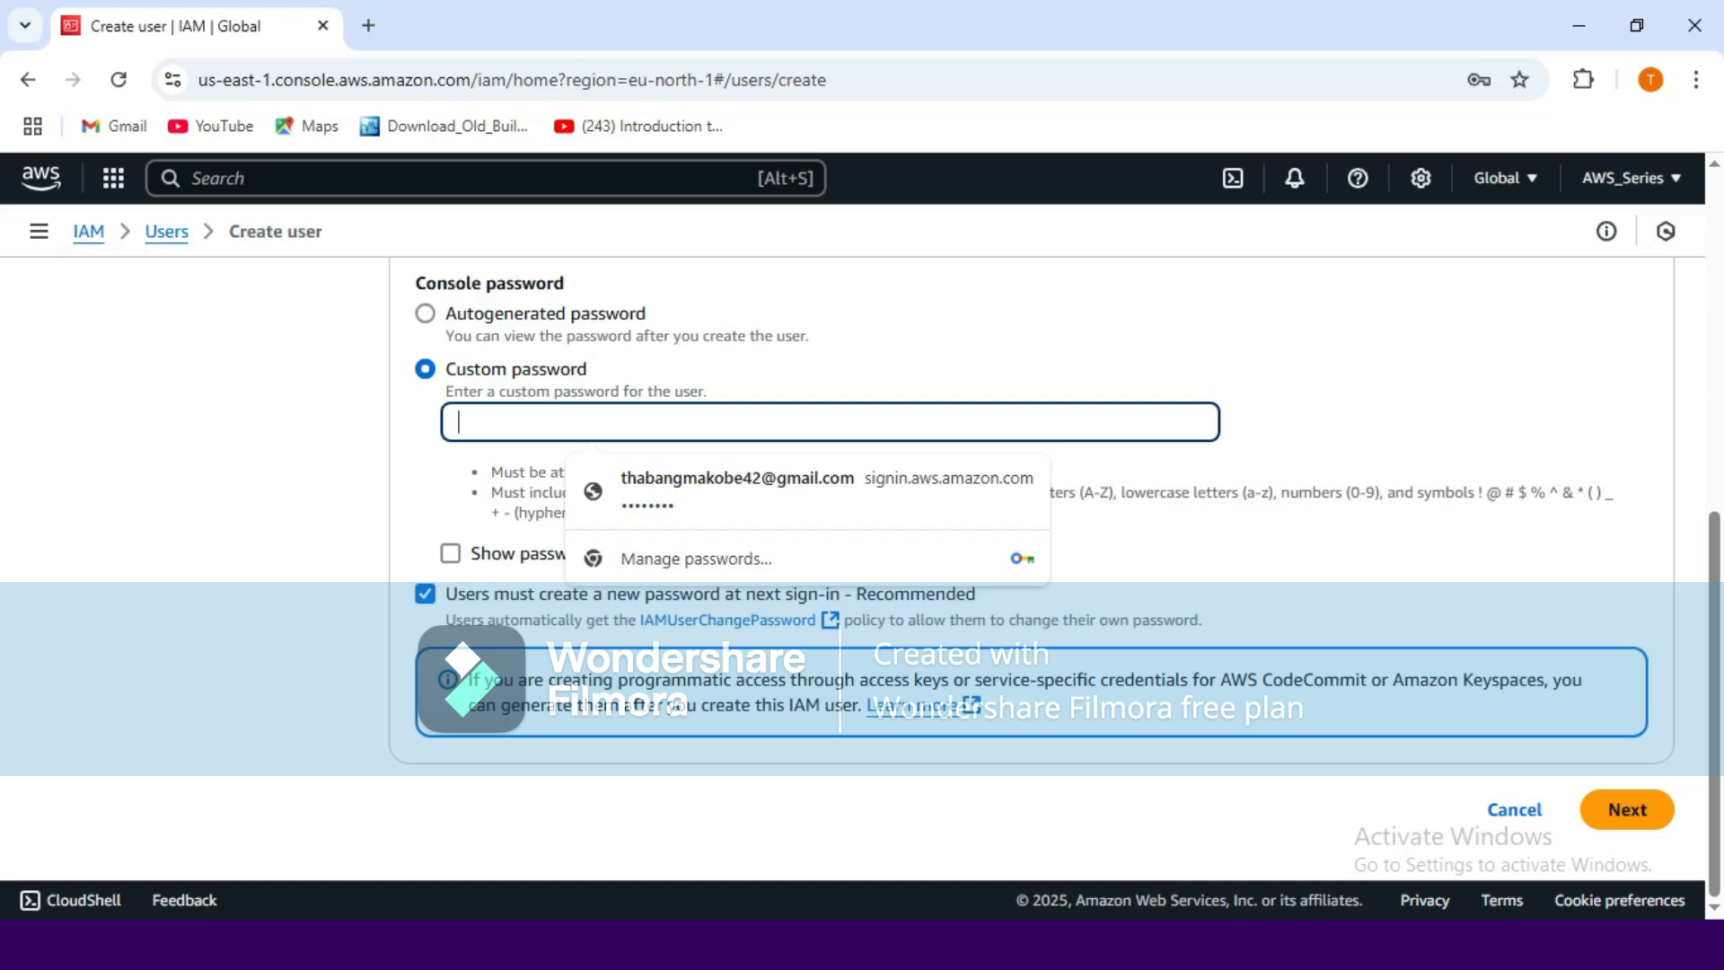
type("•••")
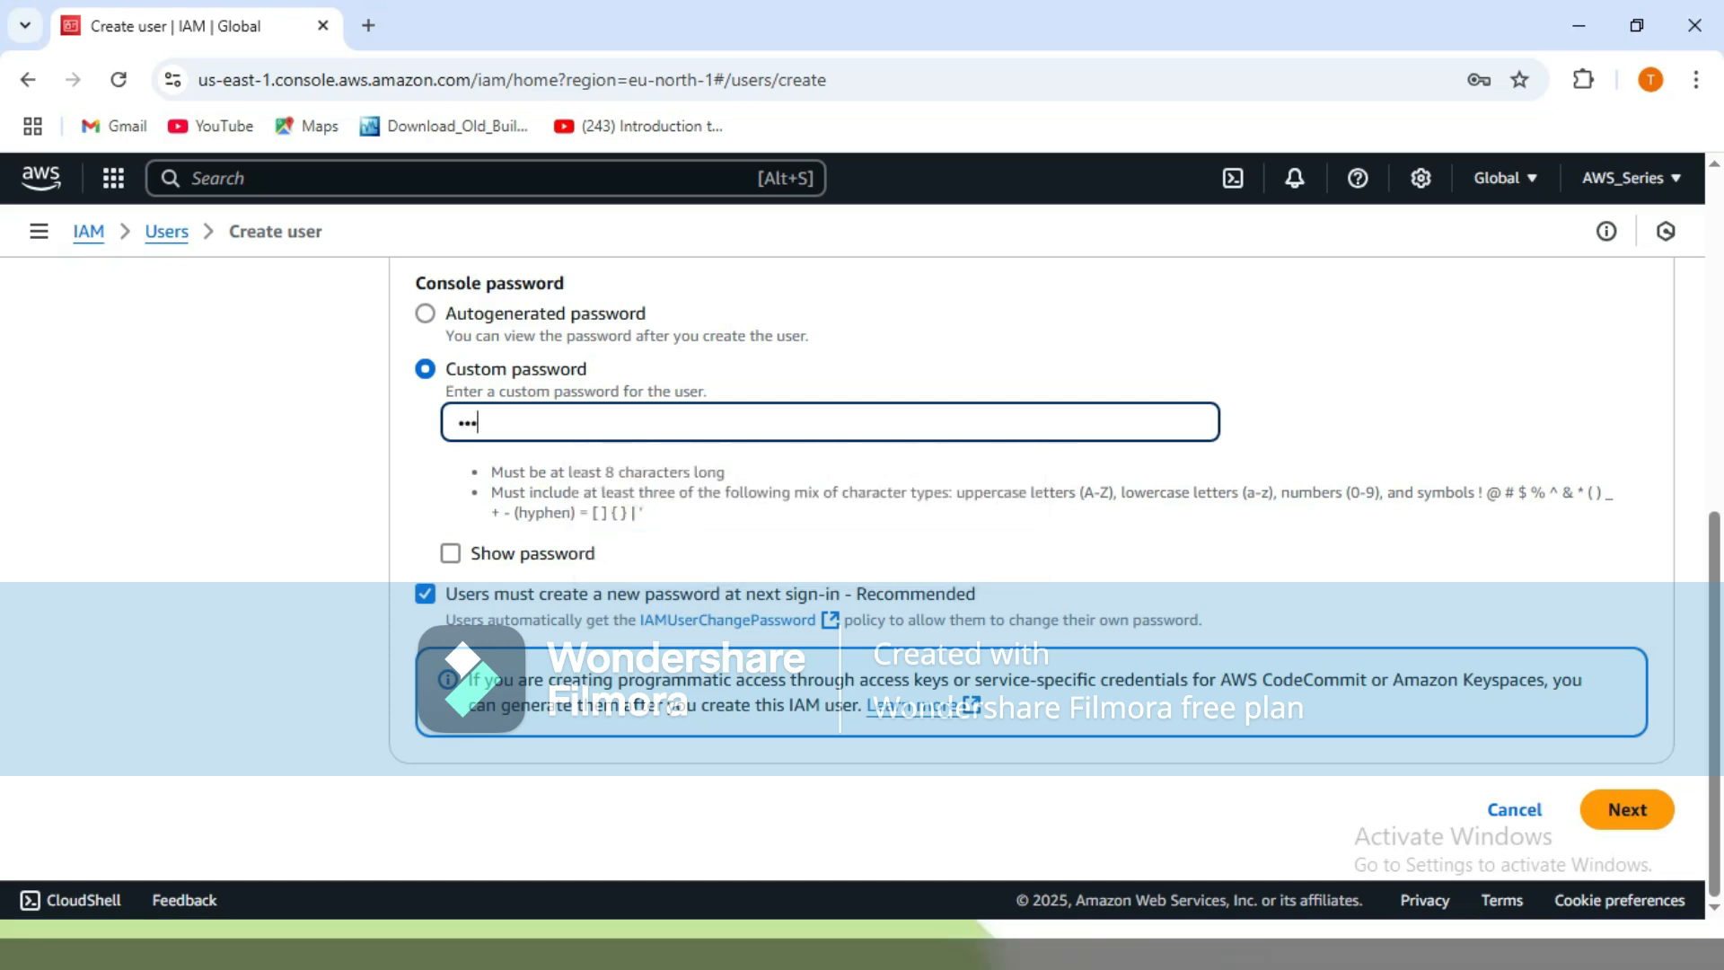
type("••••")
key("Tab")
key("space")
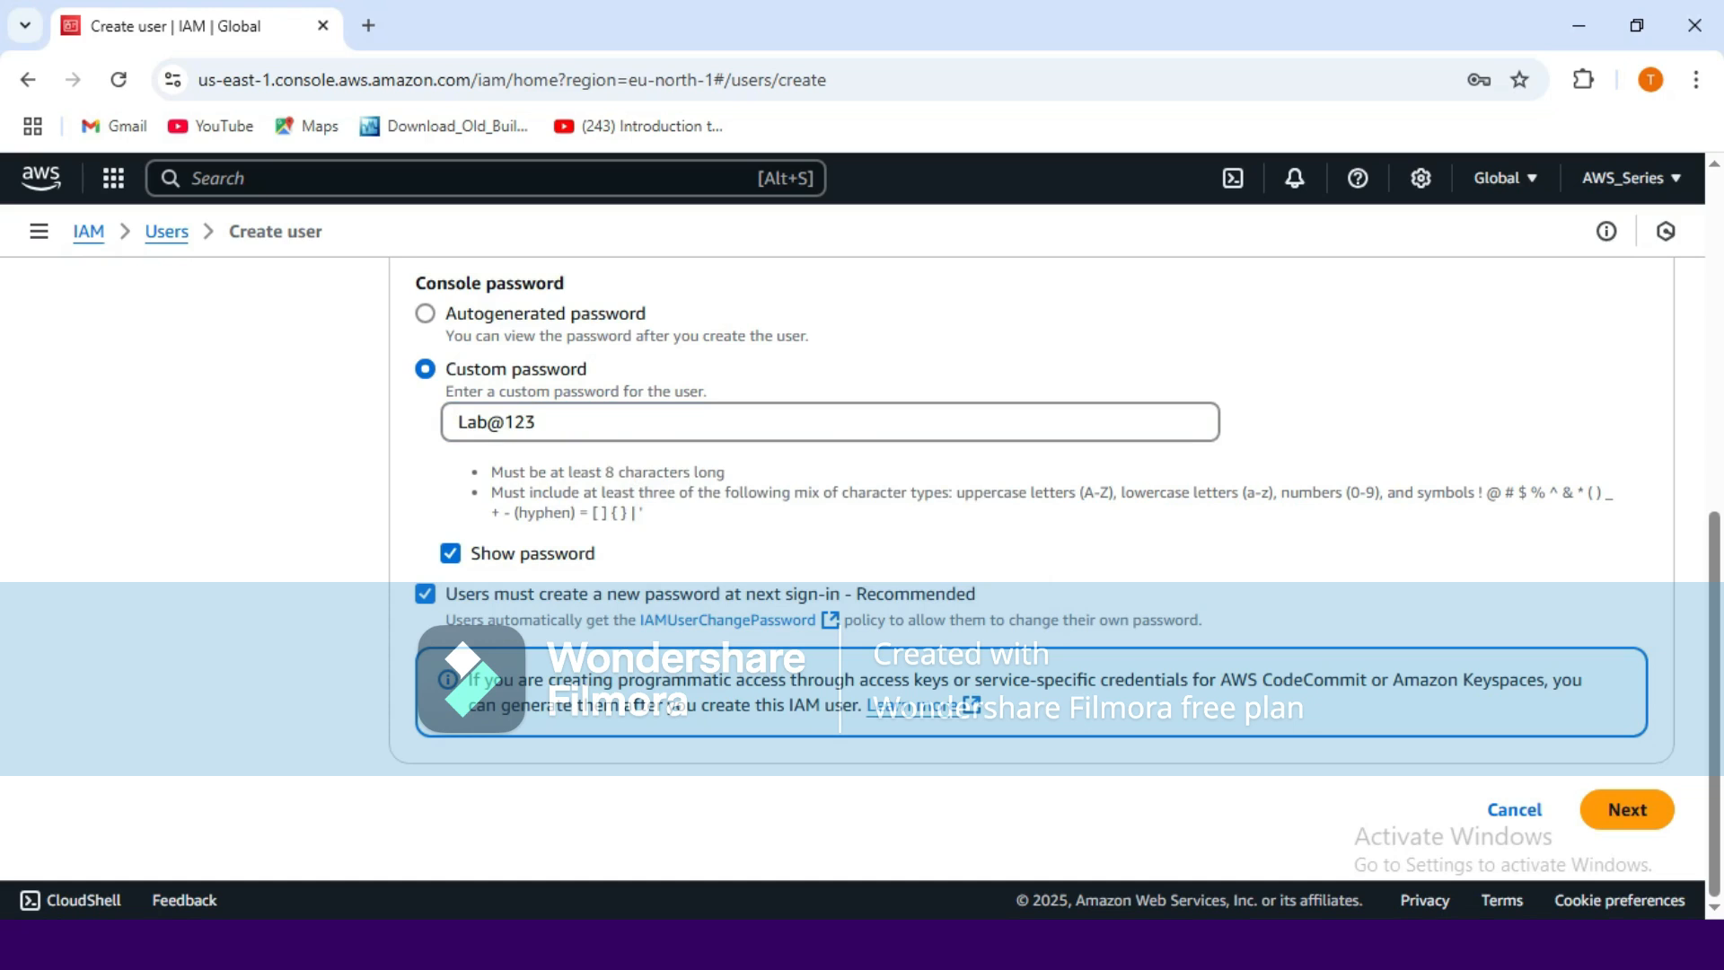
key("space")
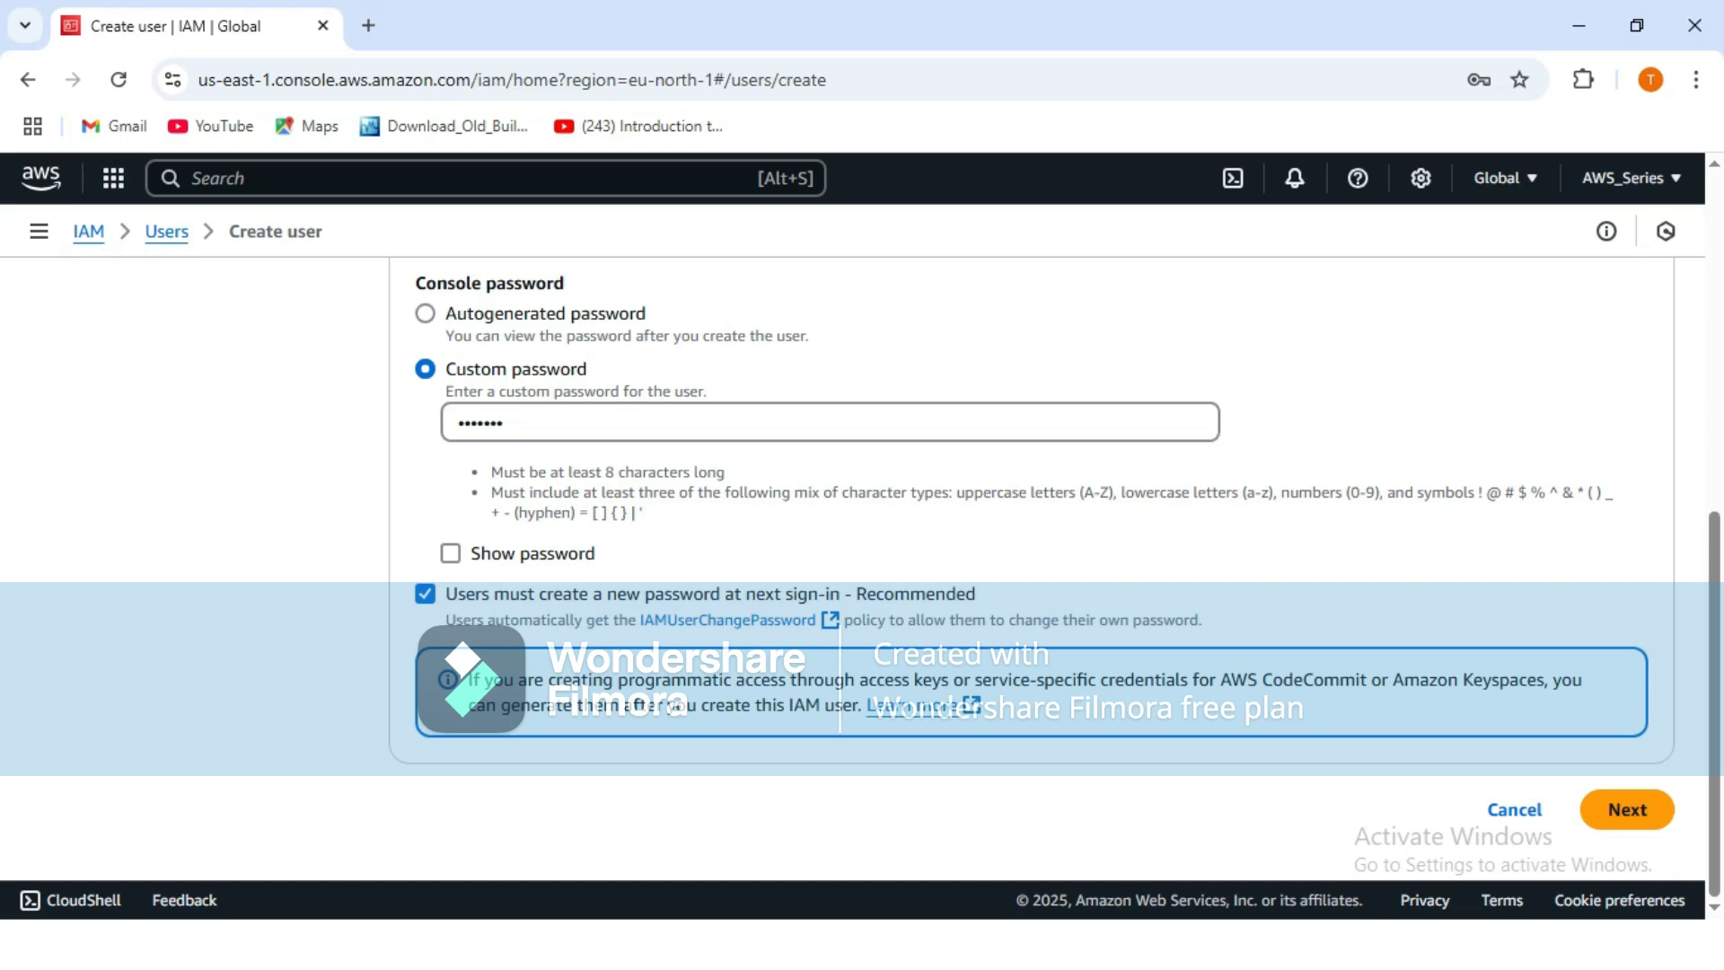
Turn off the forced password reset and replace the rejected password with a policy-compliant one.
left_click(425, 594)
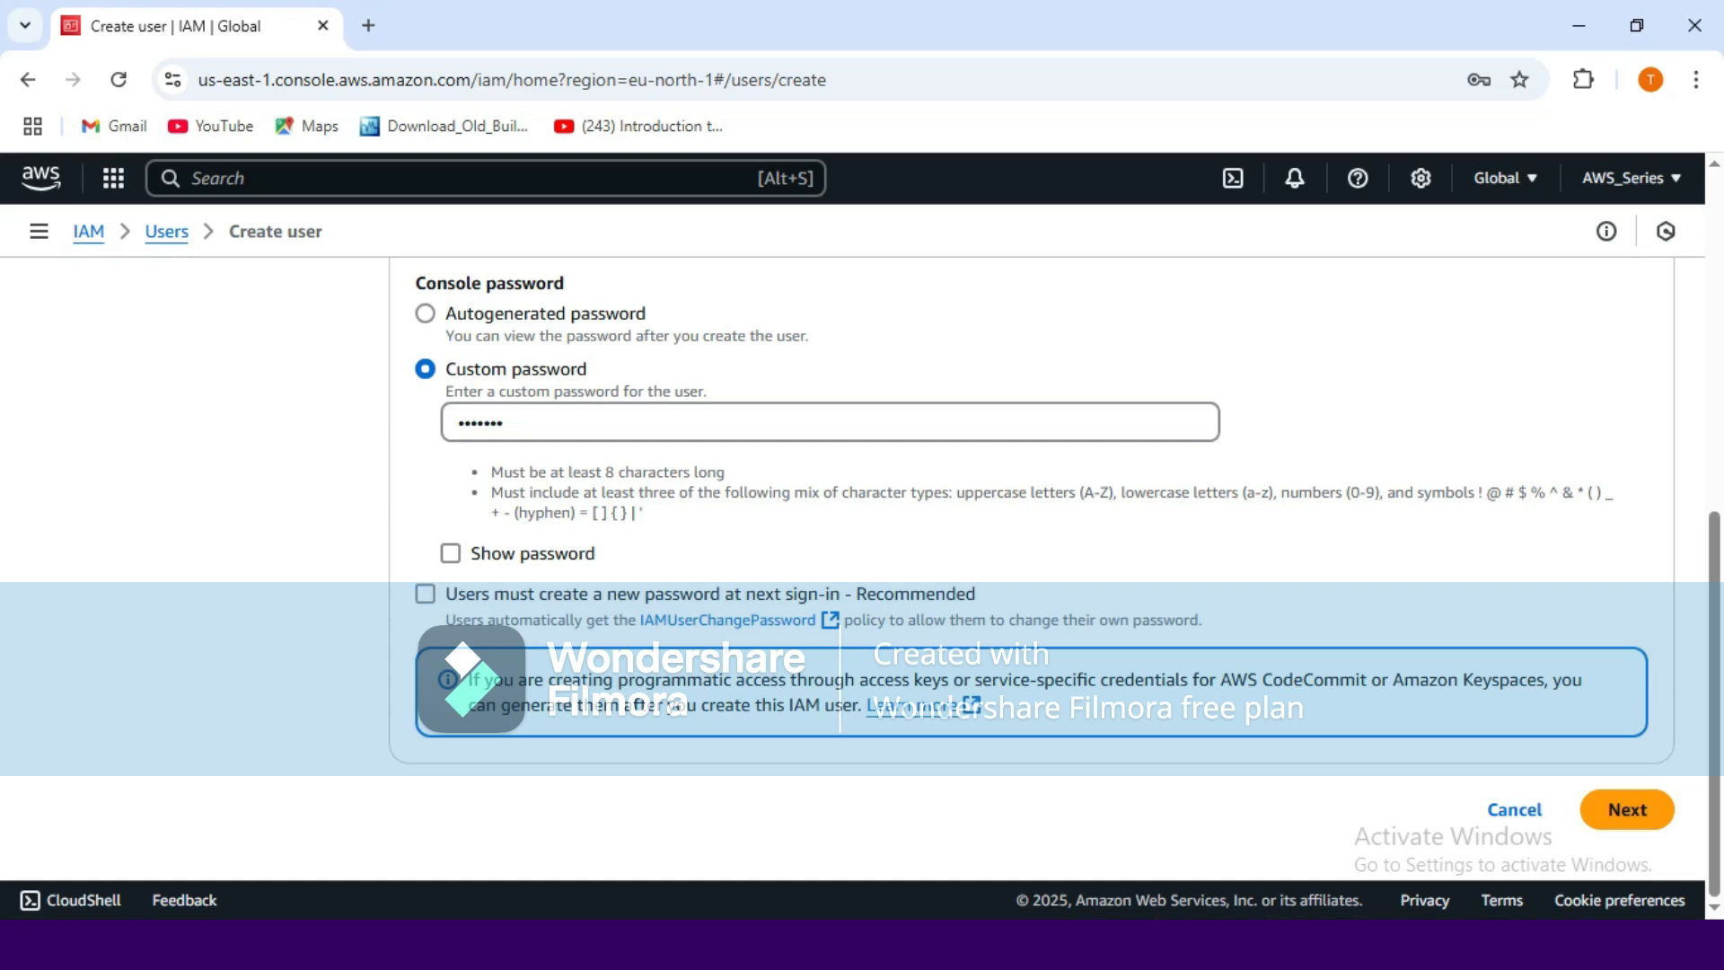
left_click(1628, 810)
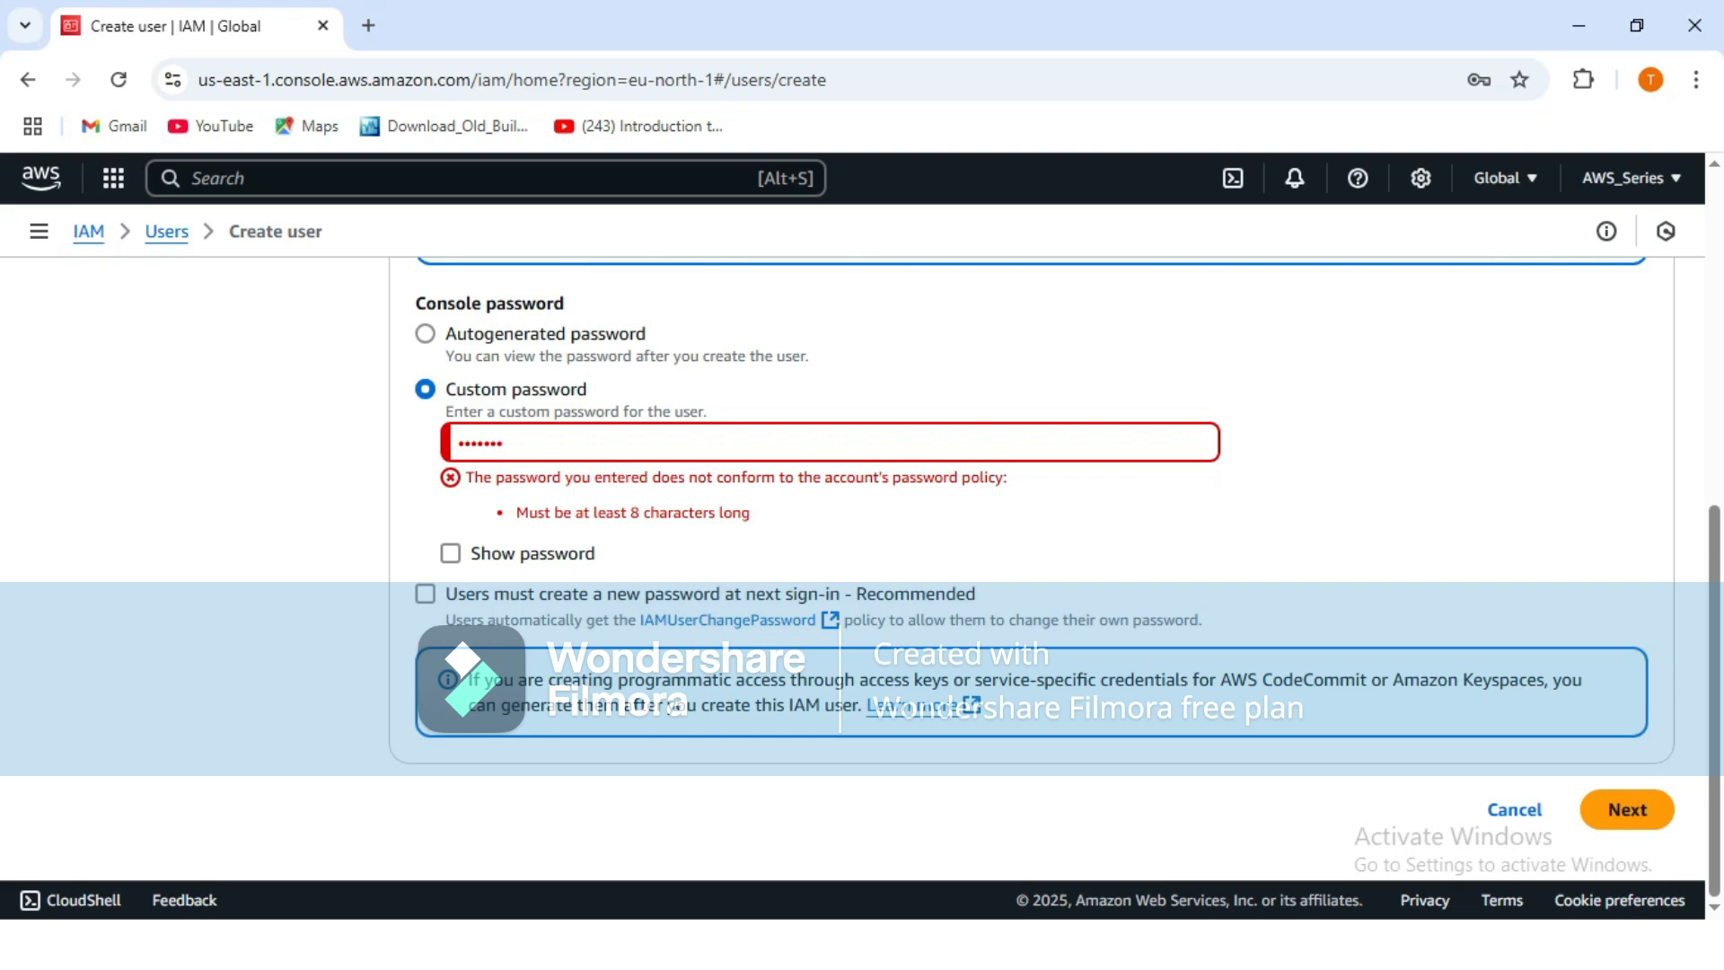
key("BackSpace")
key("BackSpace")
key("BackSpace")
key("BackSpace")
key("BackSpace")
key("BackSpace")
key("BackSpace")
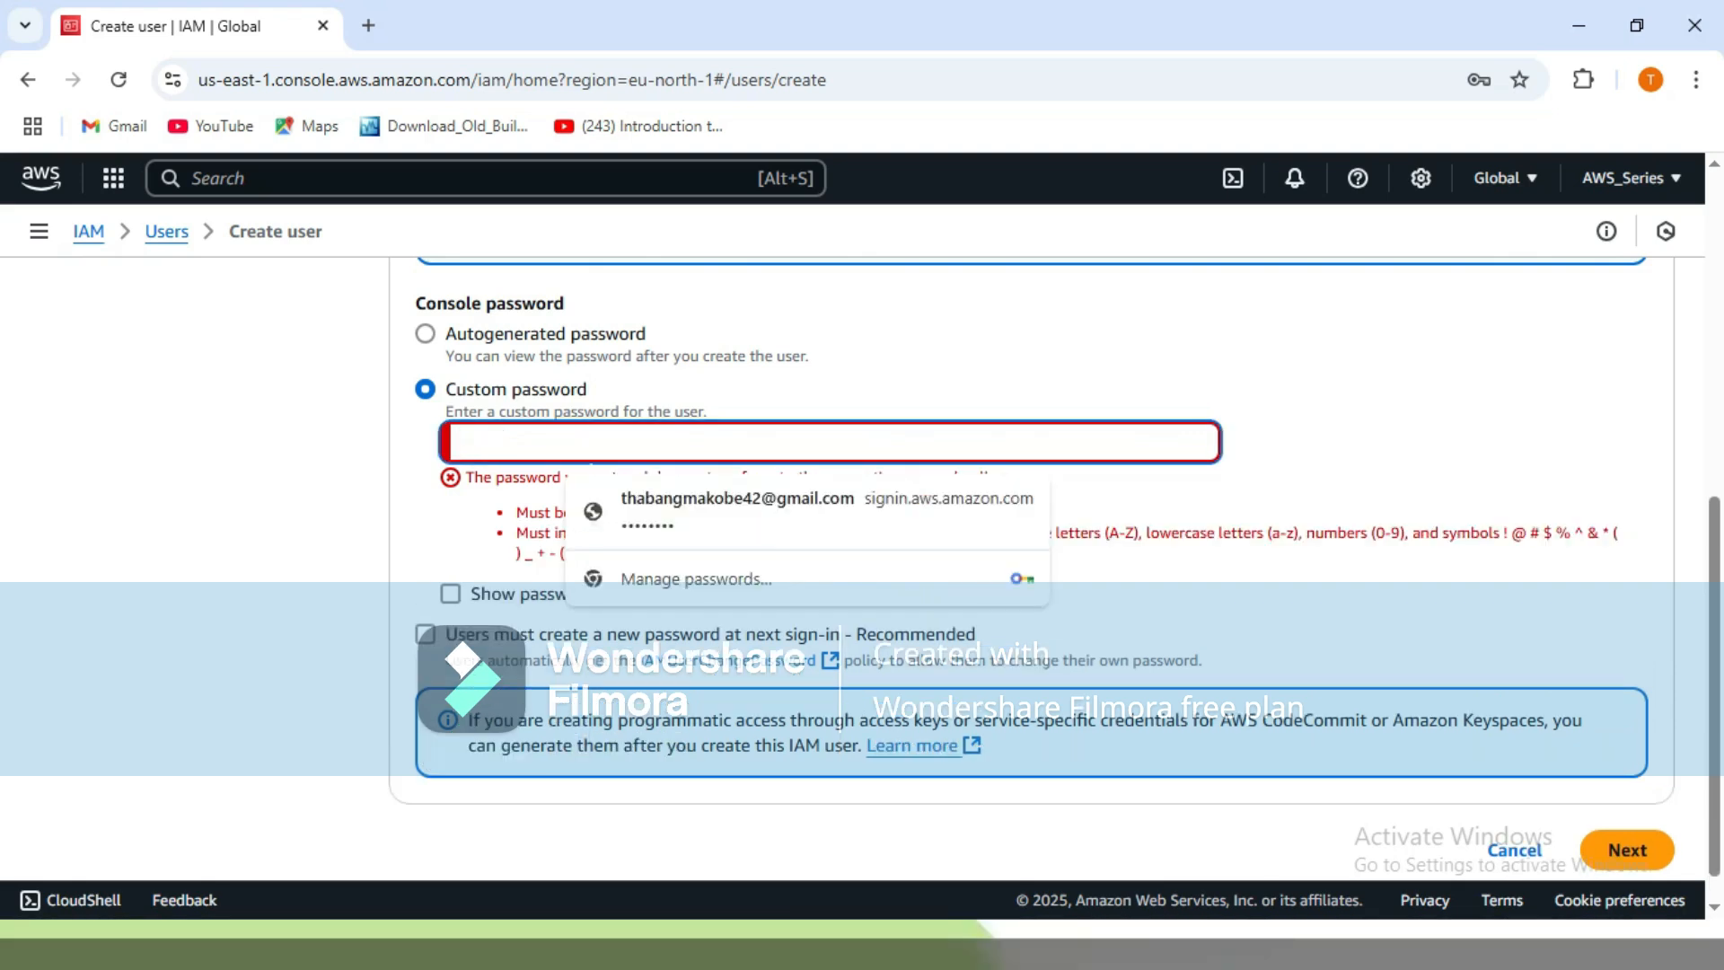
type("•••")
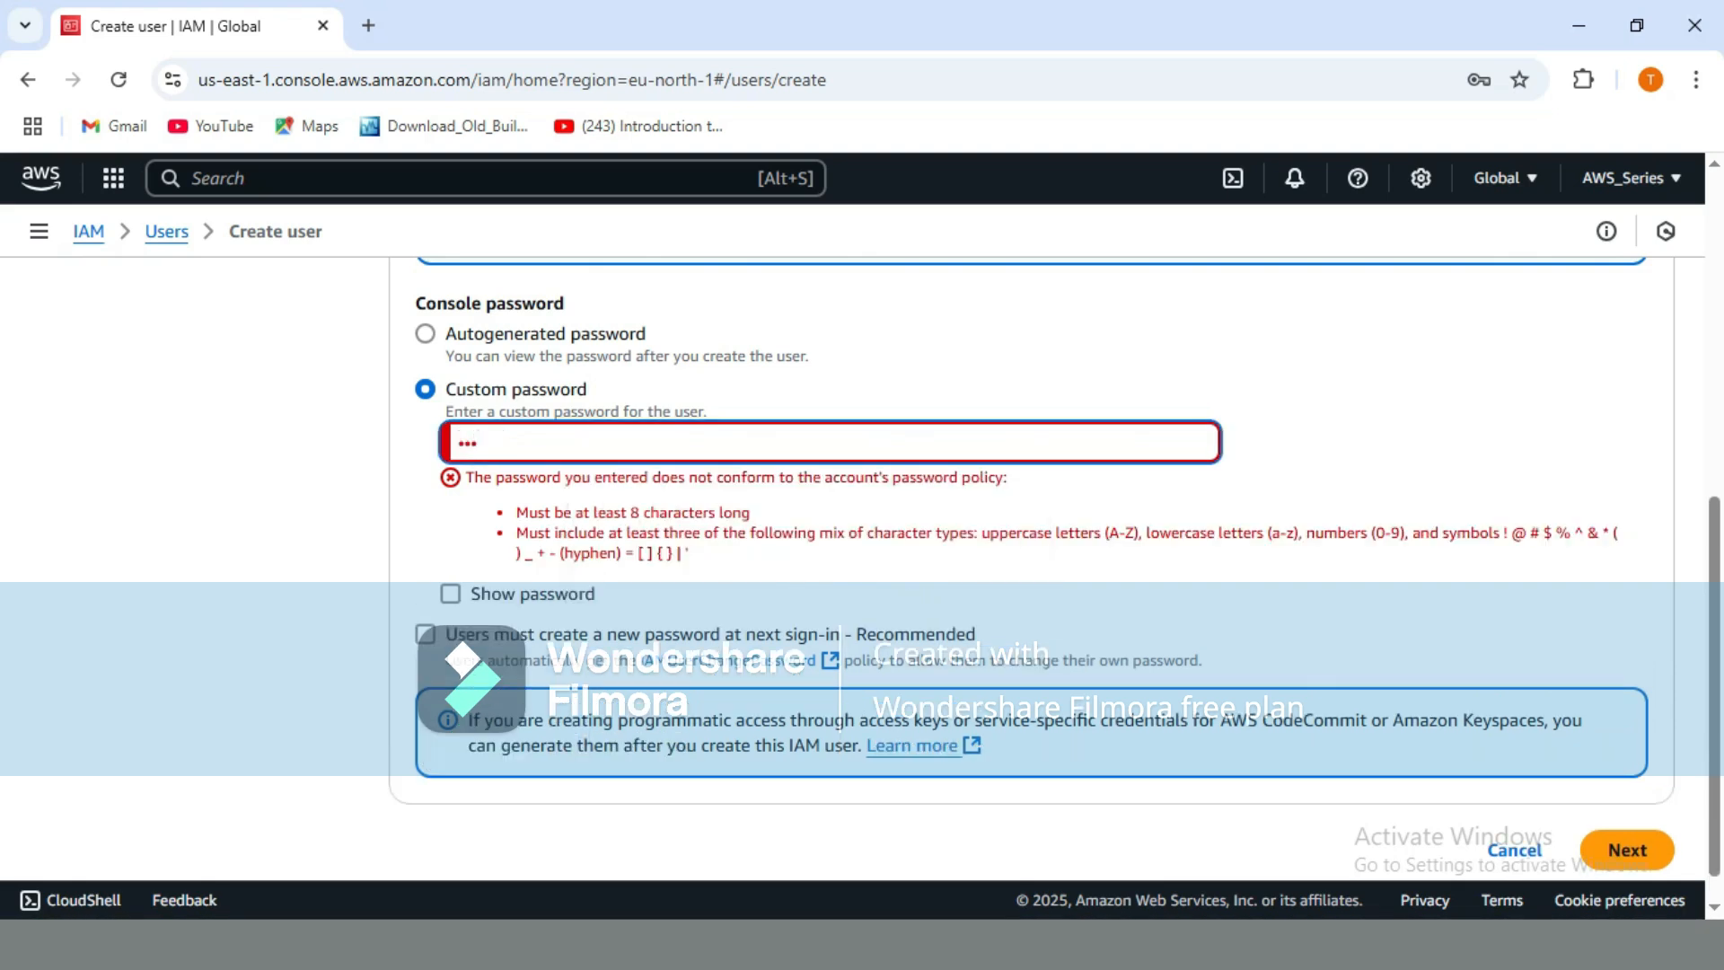
type("•••••")
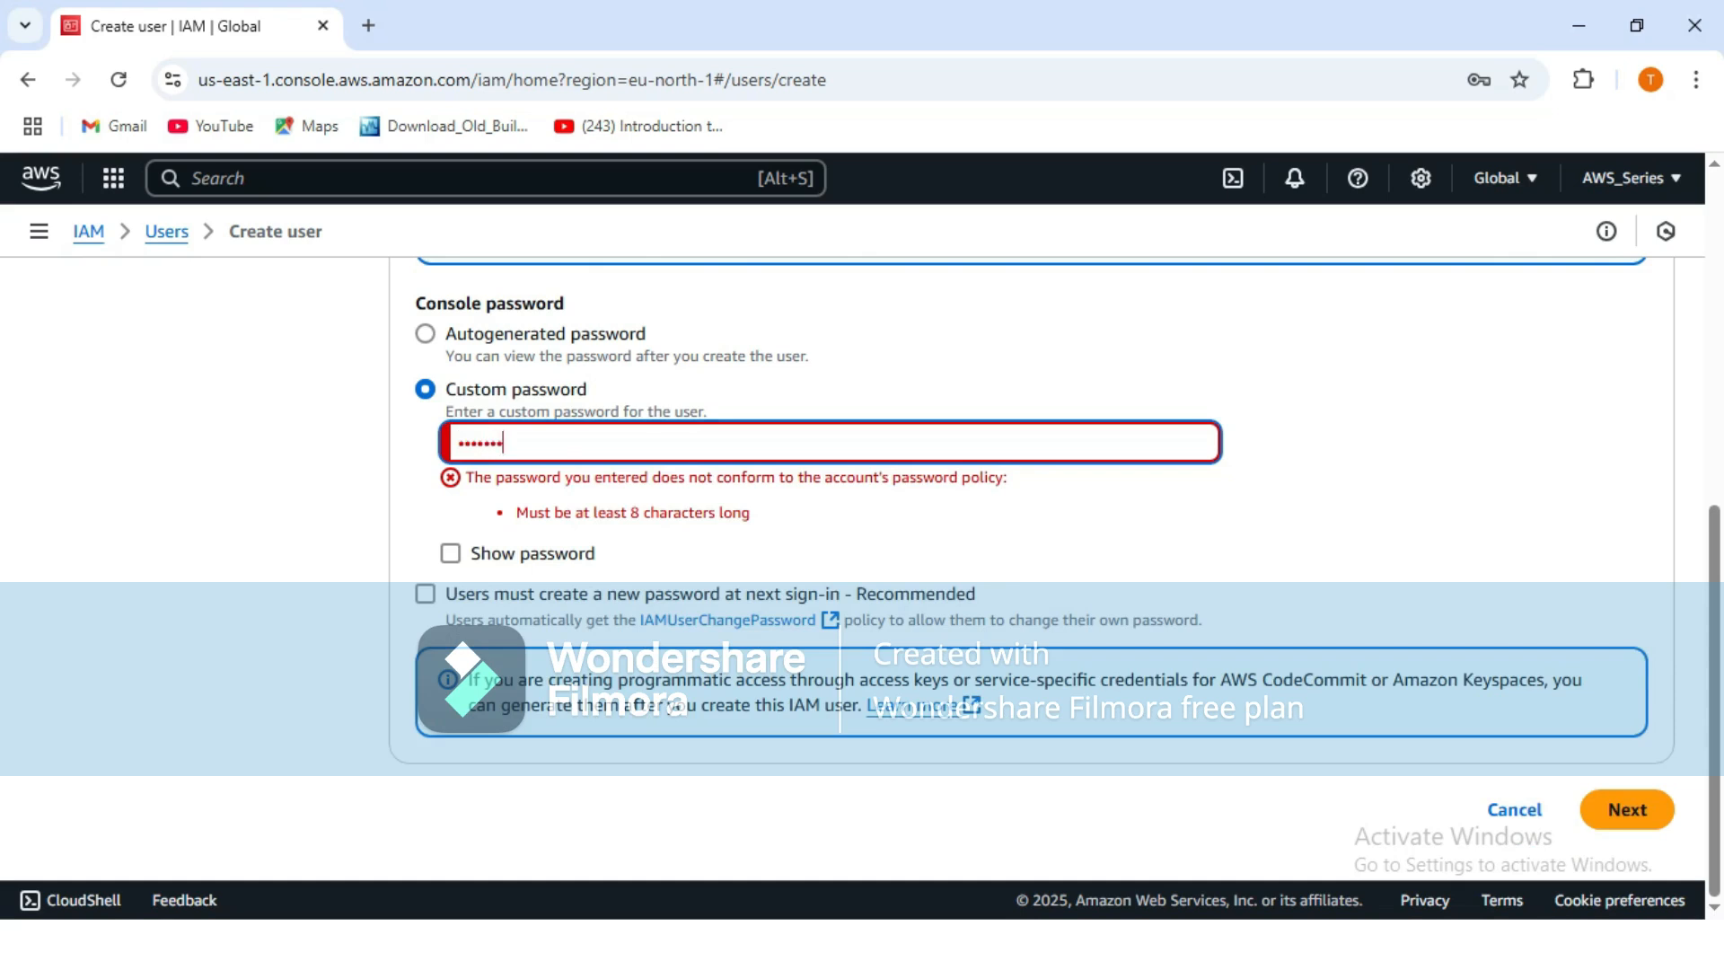
left_click(451, 553)
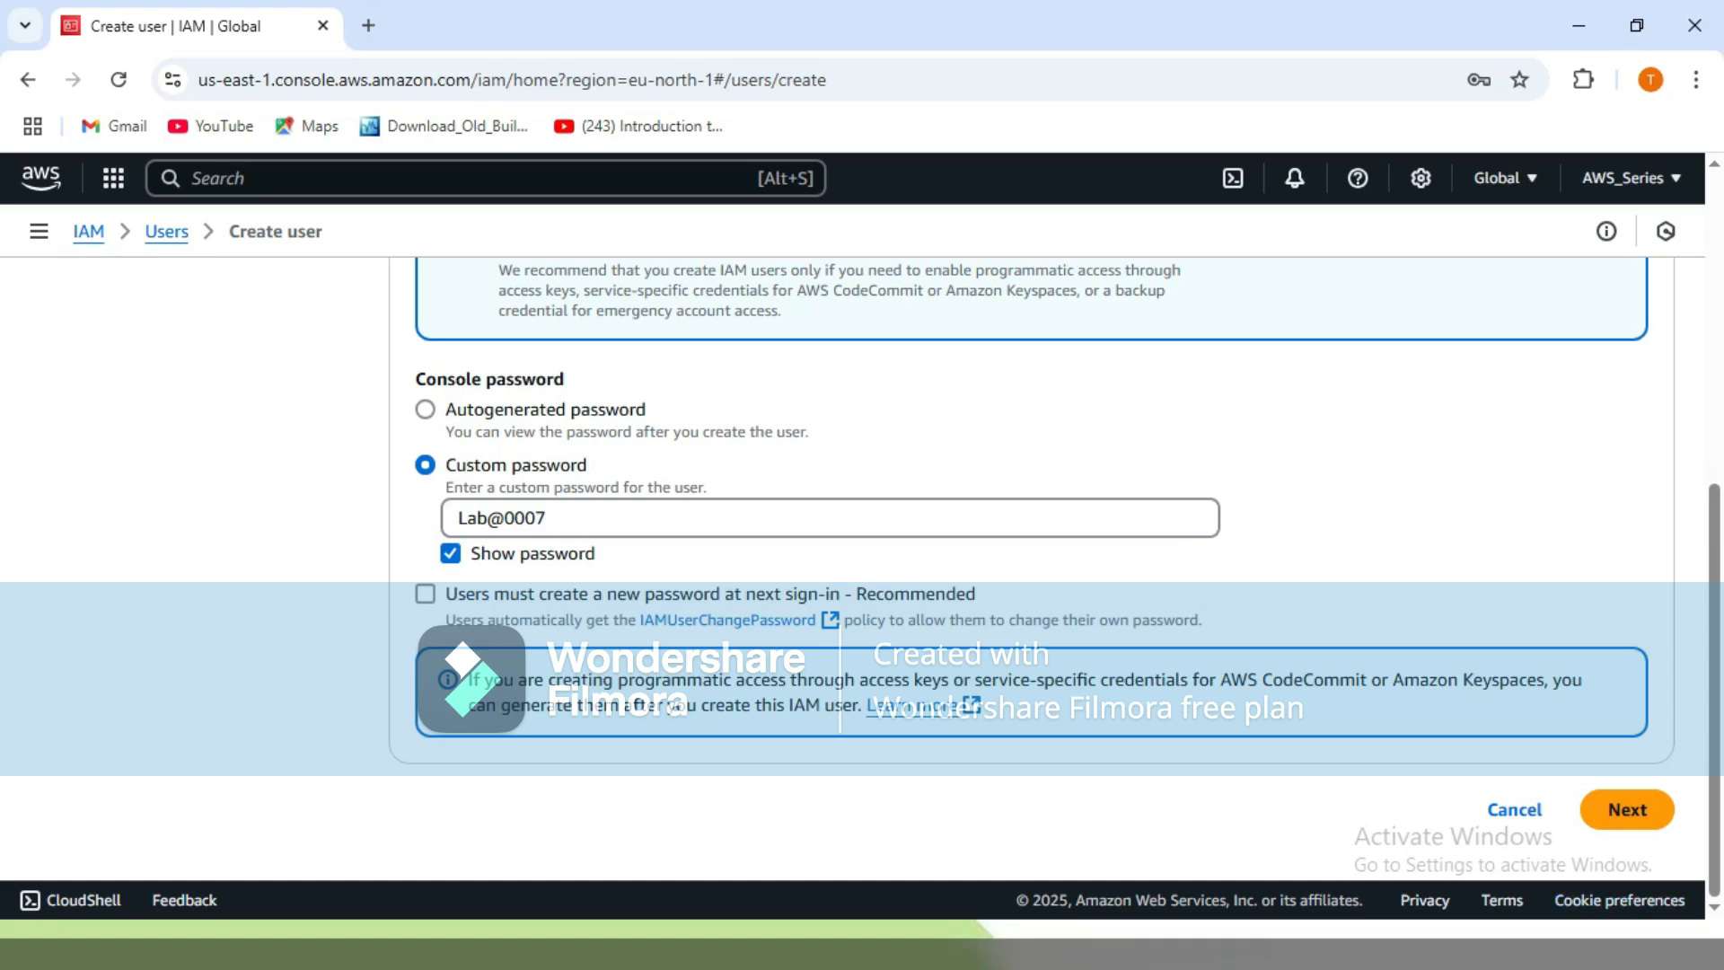
Go to Set permissions, compare the permission options, keep Add user to group, and start a new group.
left_click(1627, 809)
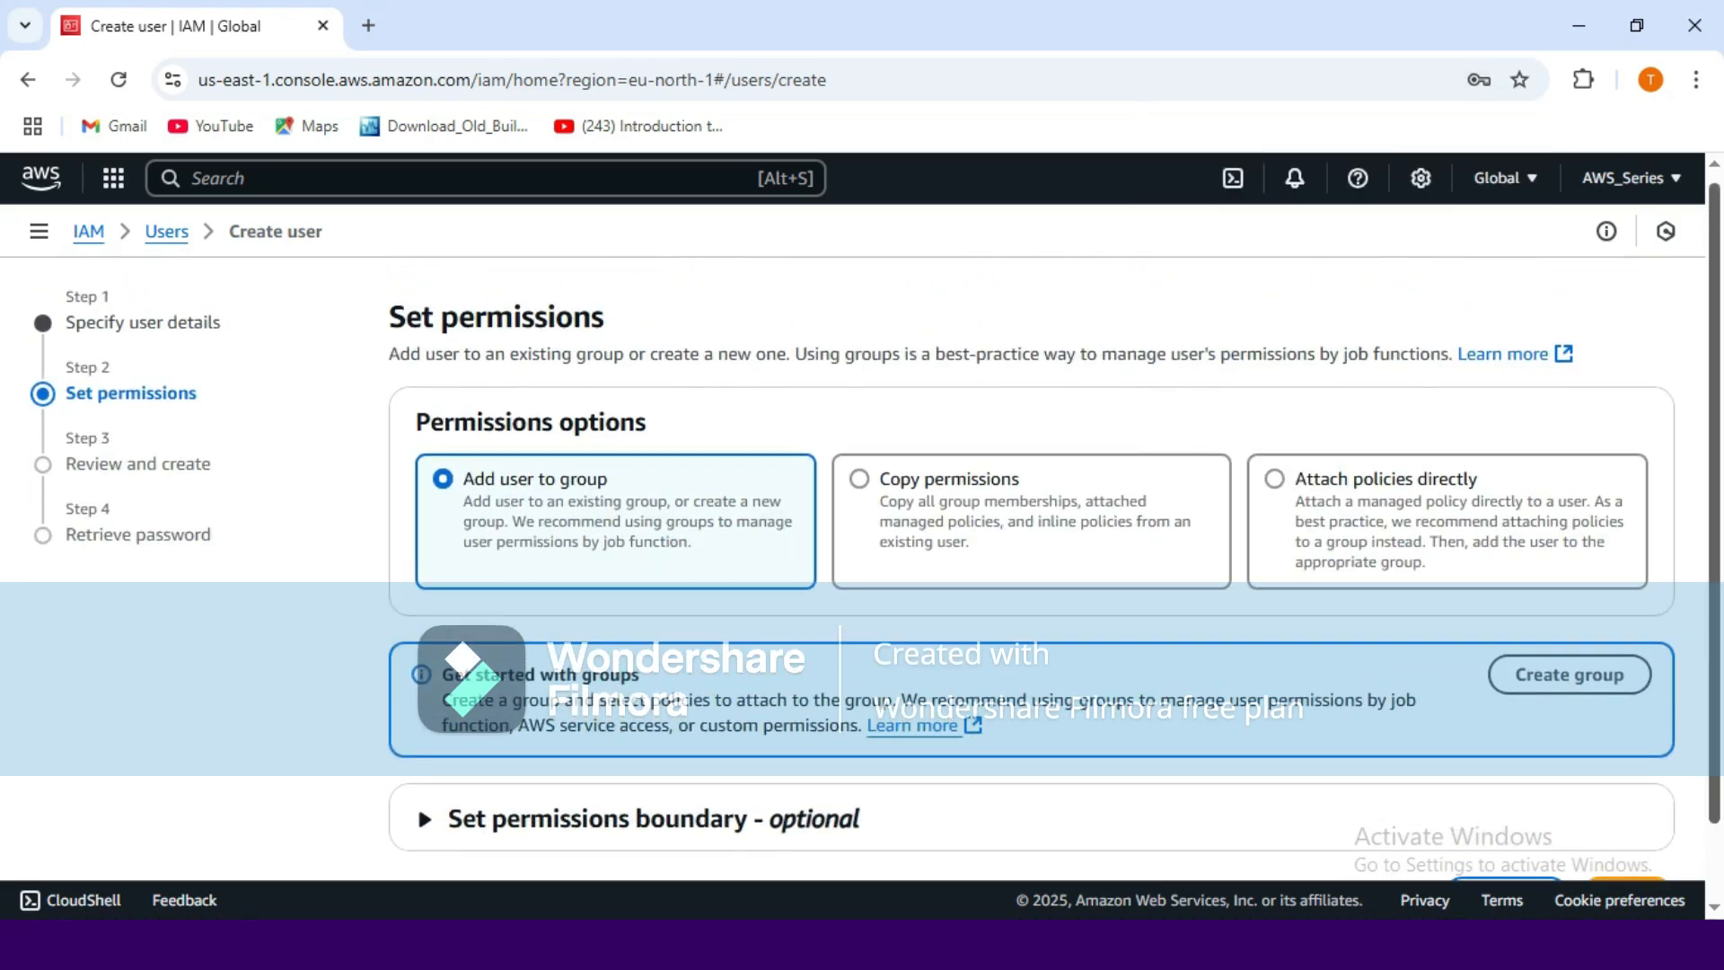
scroll(1031, 575, "down", 1)
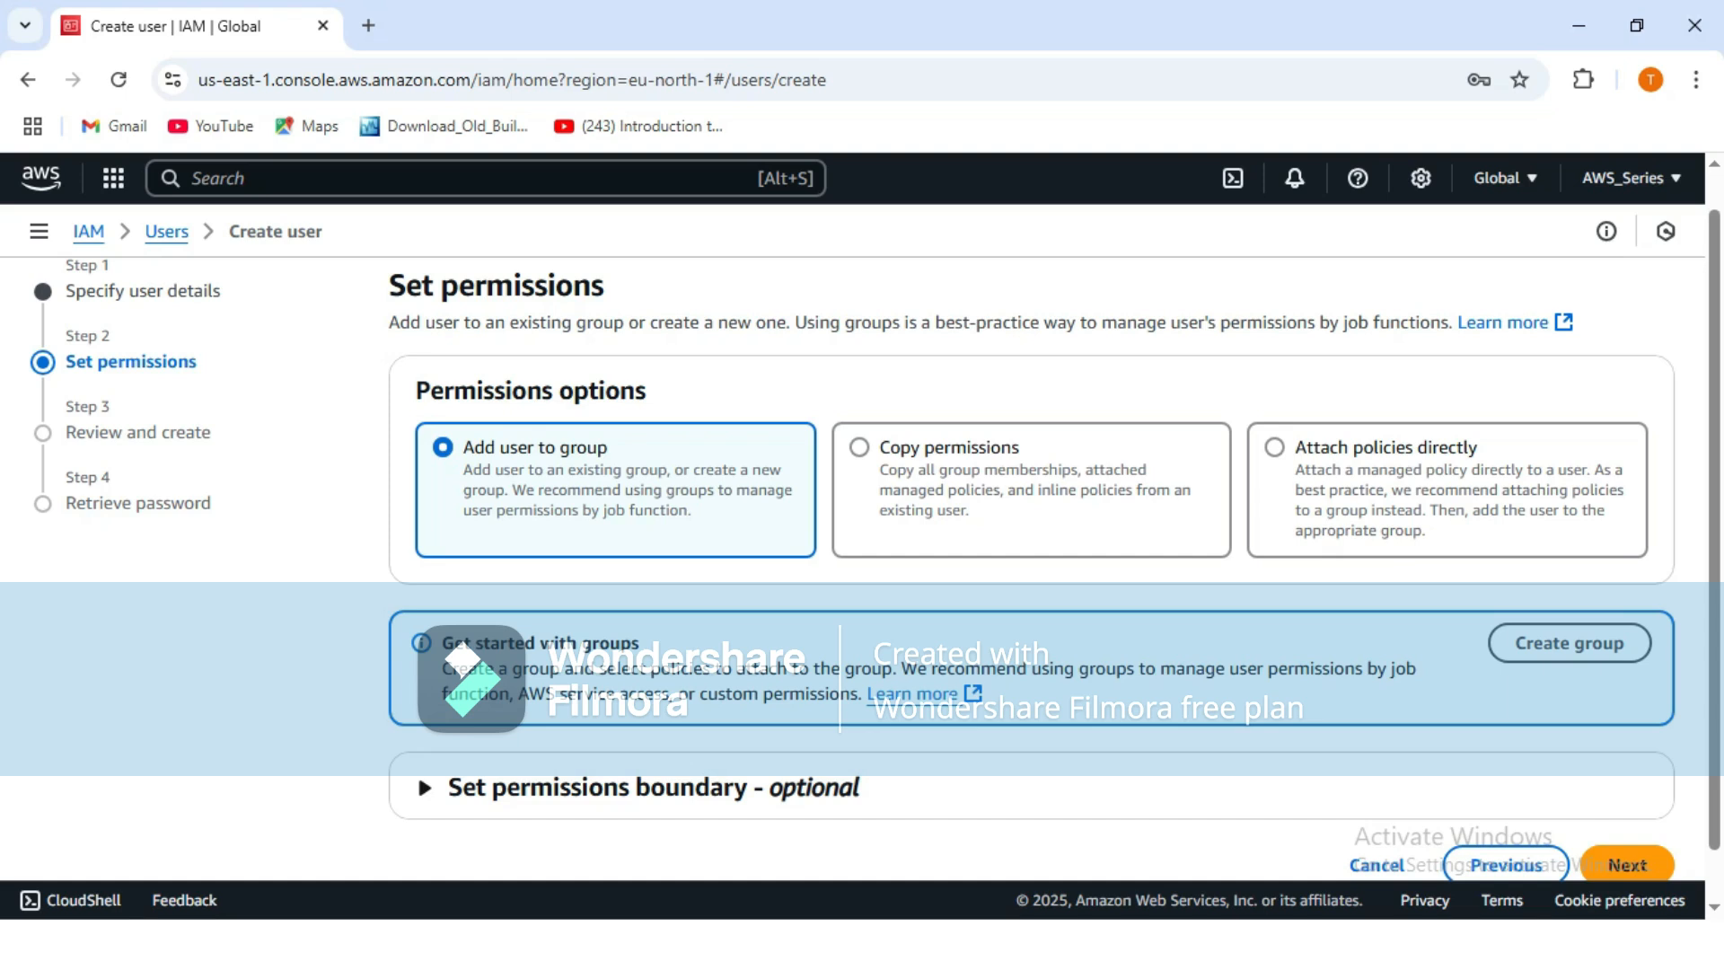
left_click(860, 448)
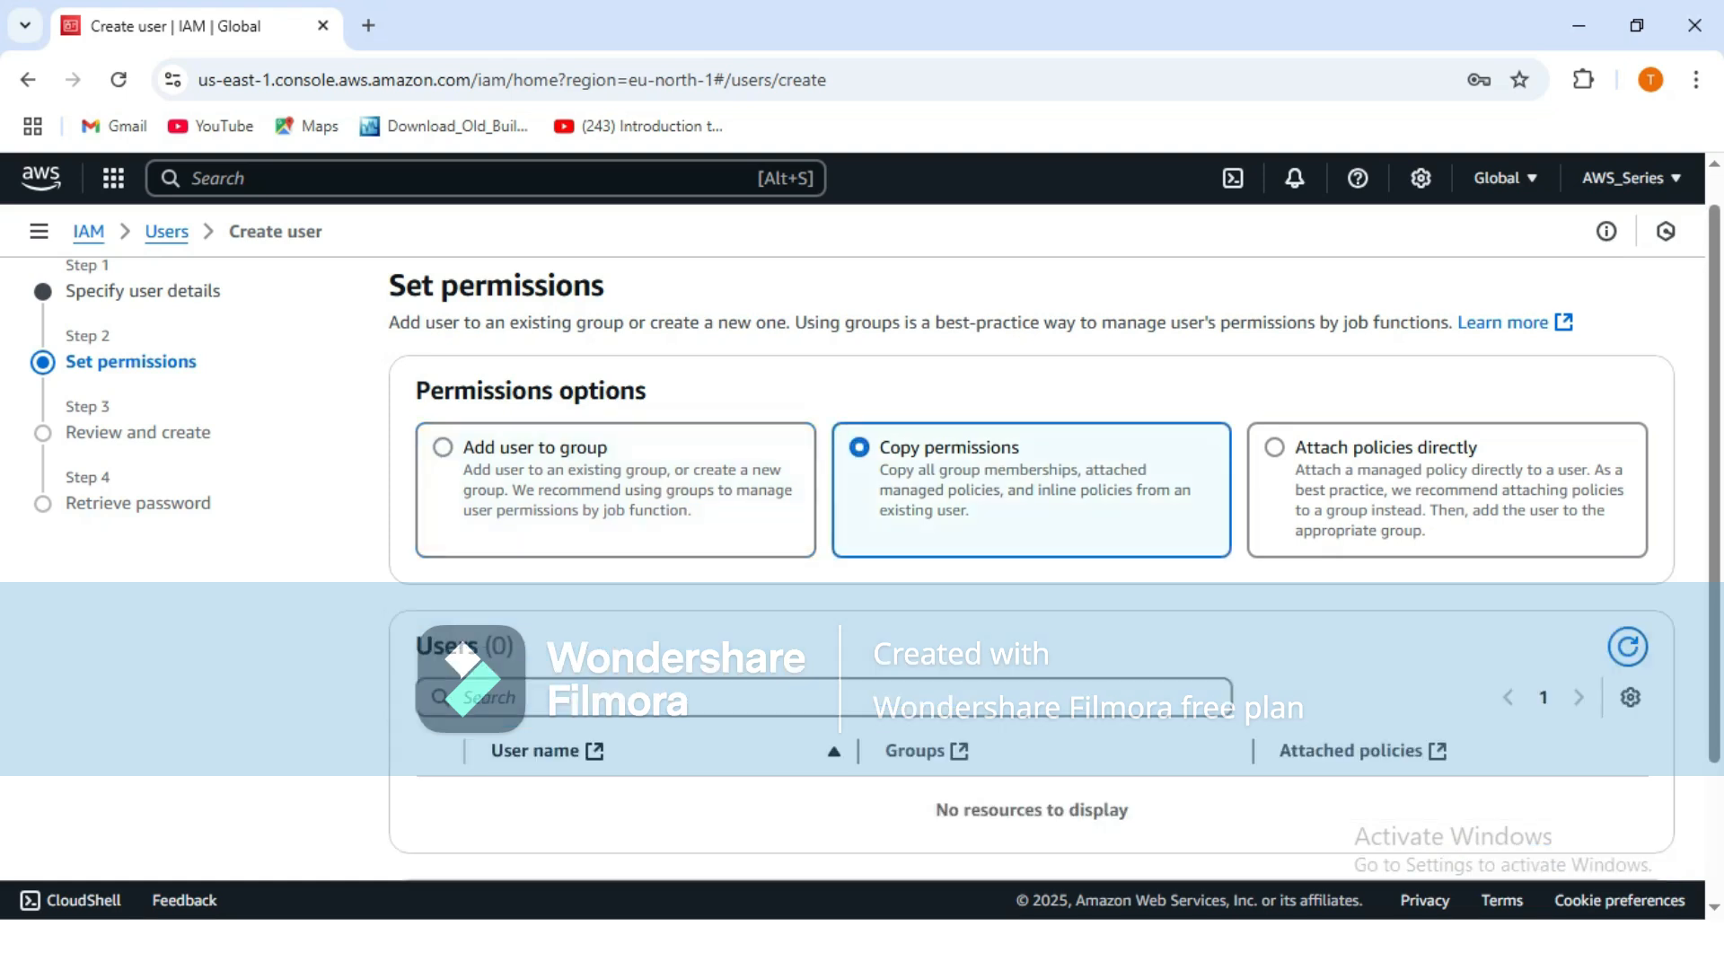
left_click(1275, 448)
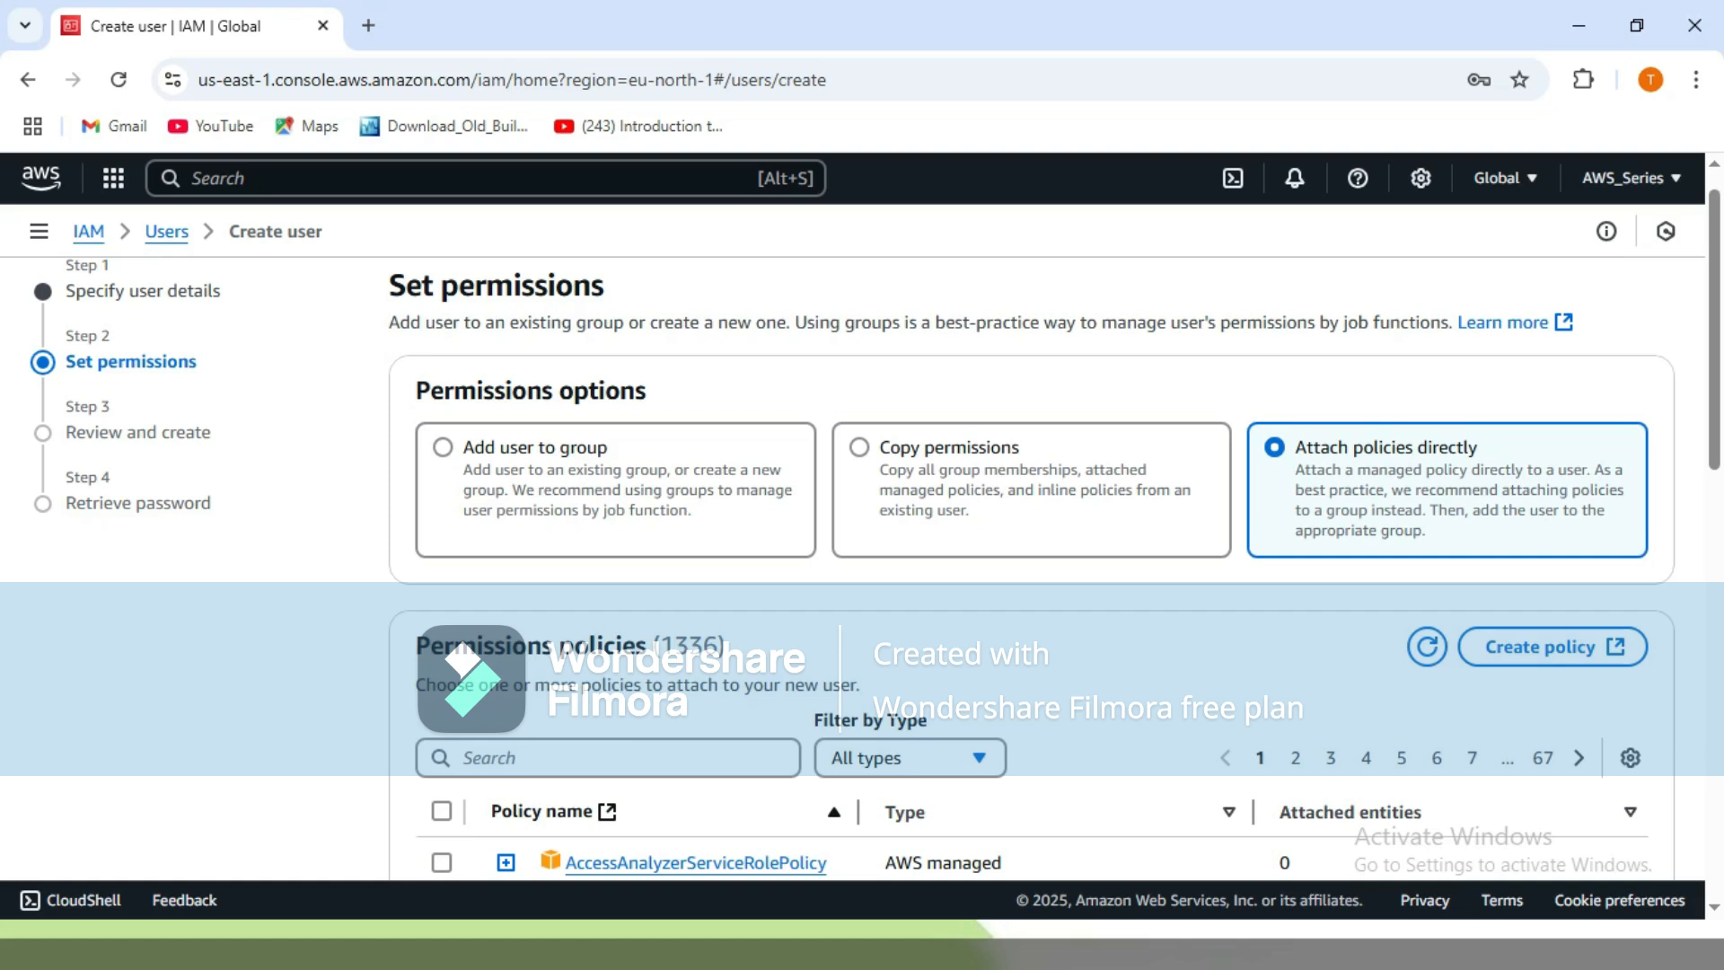
left_click(443, 447)
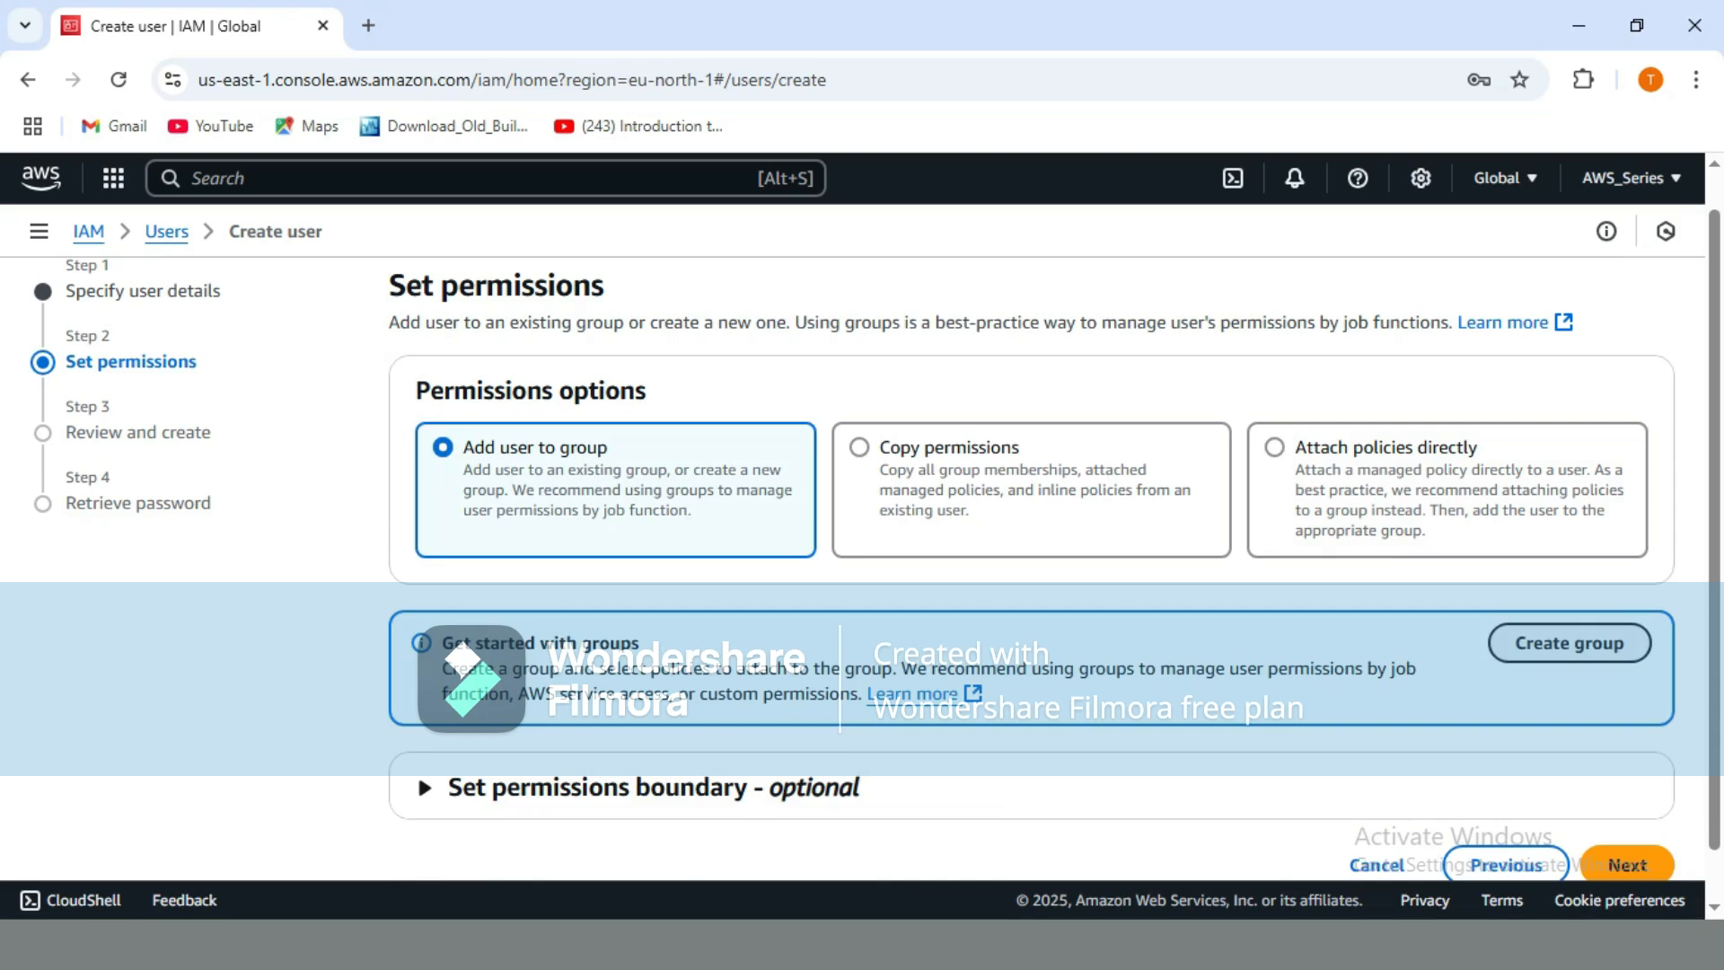
left_click(1570, 643)
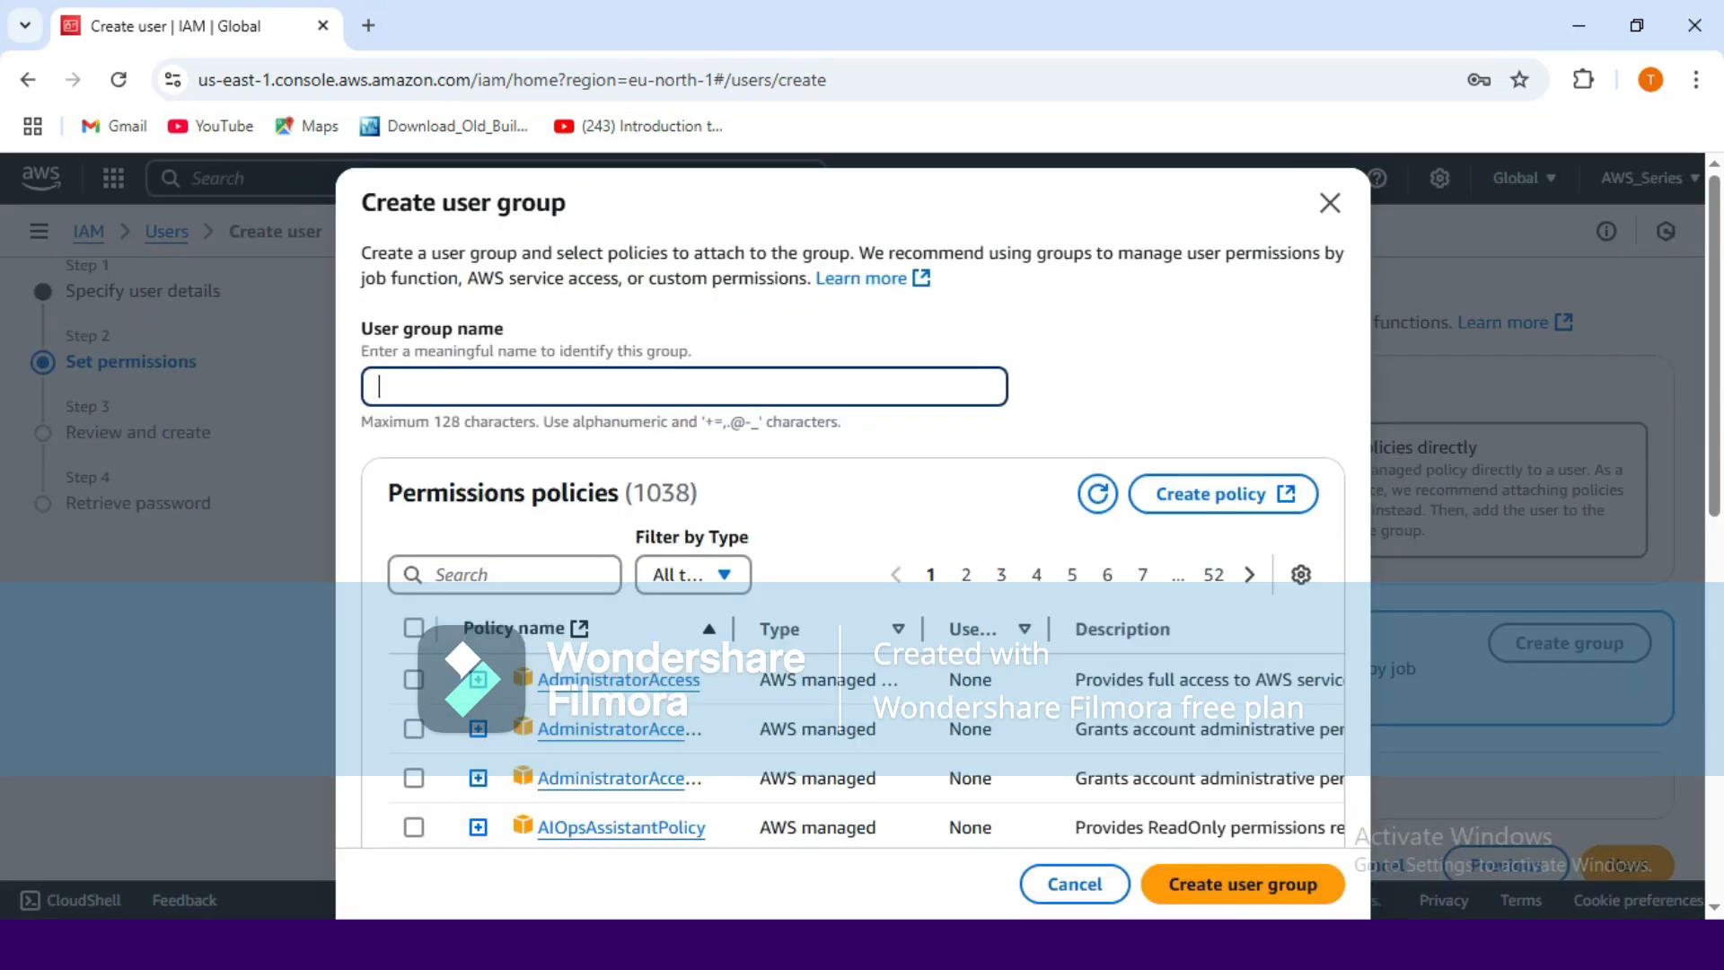
Create a user group named 'Admin' with the AdministratorAccess policy attached.
type("Admin")
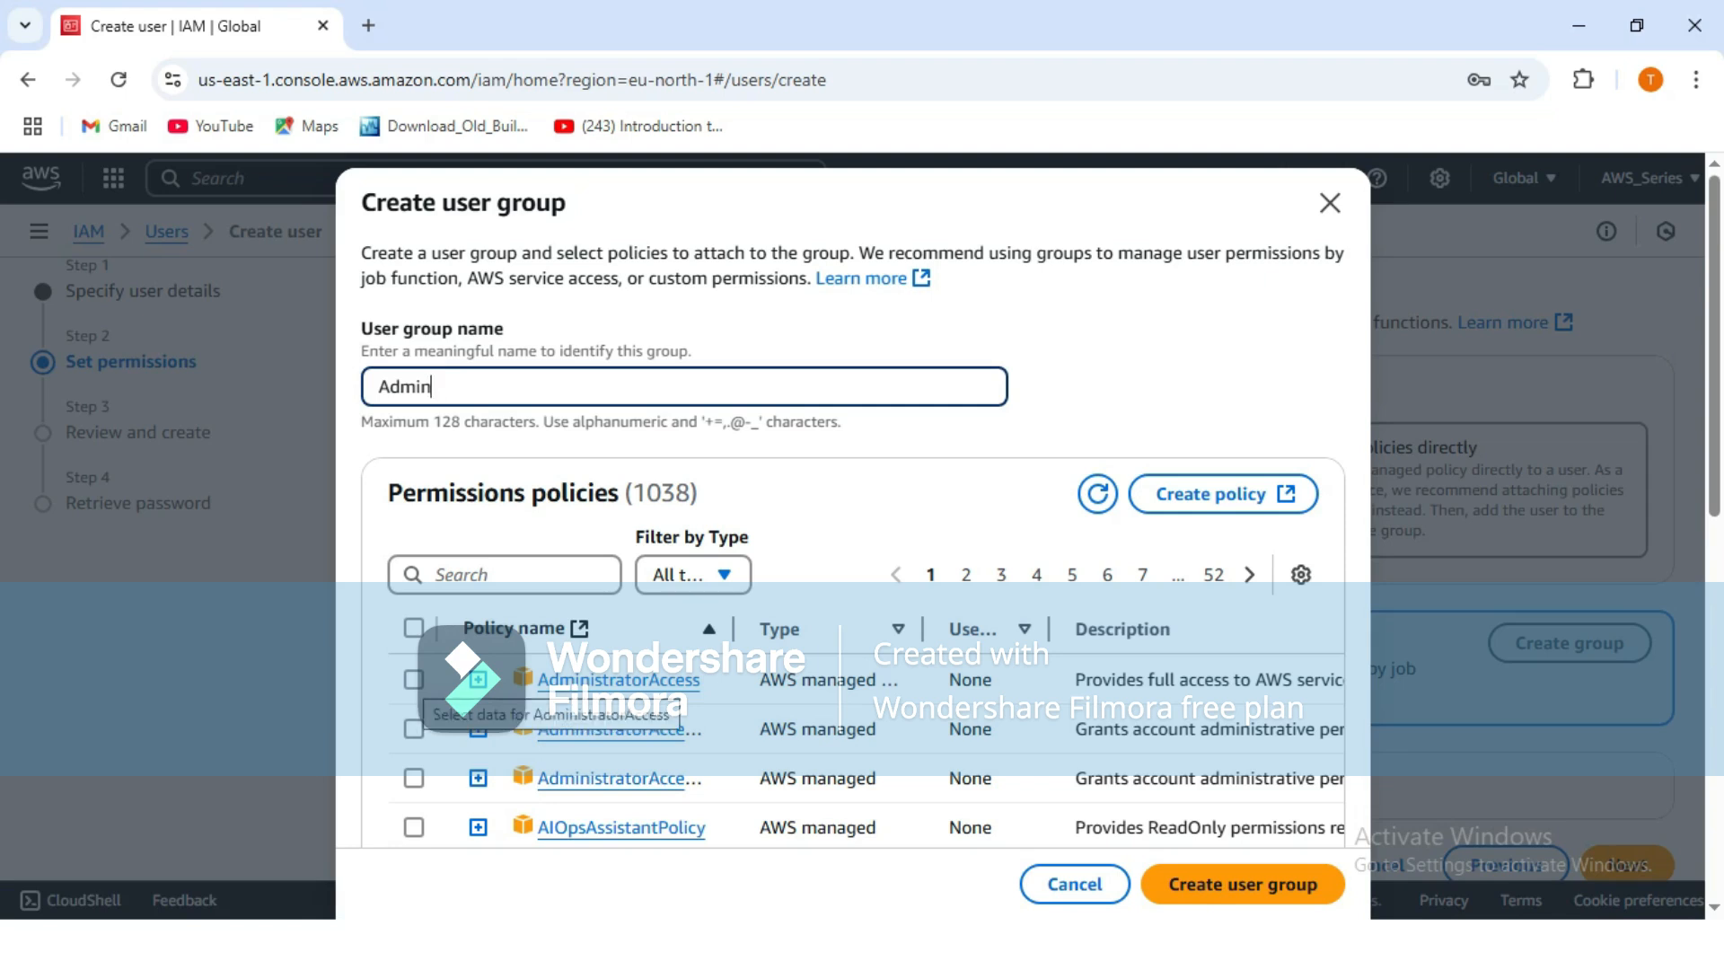
left_click(415, 680)
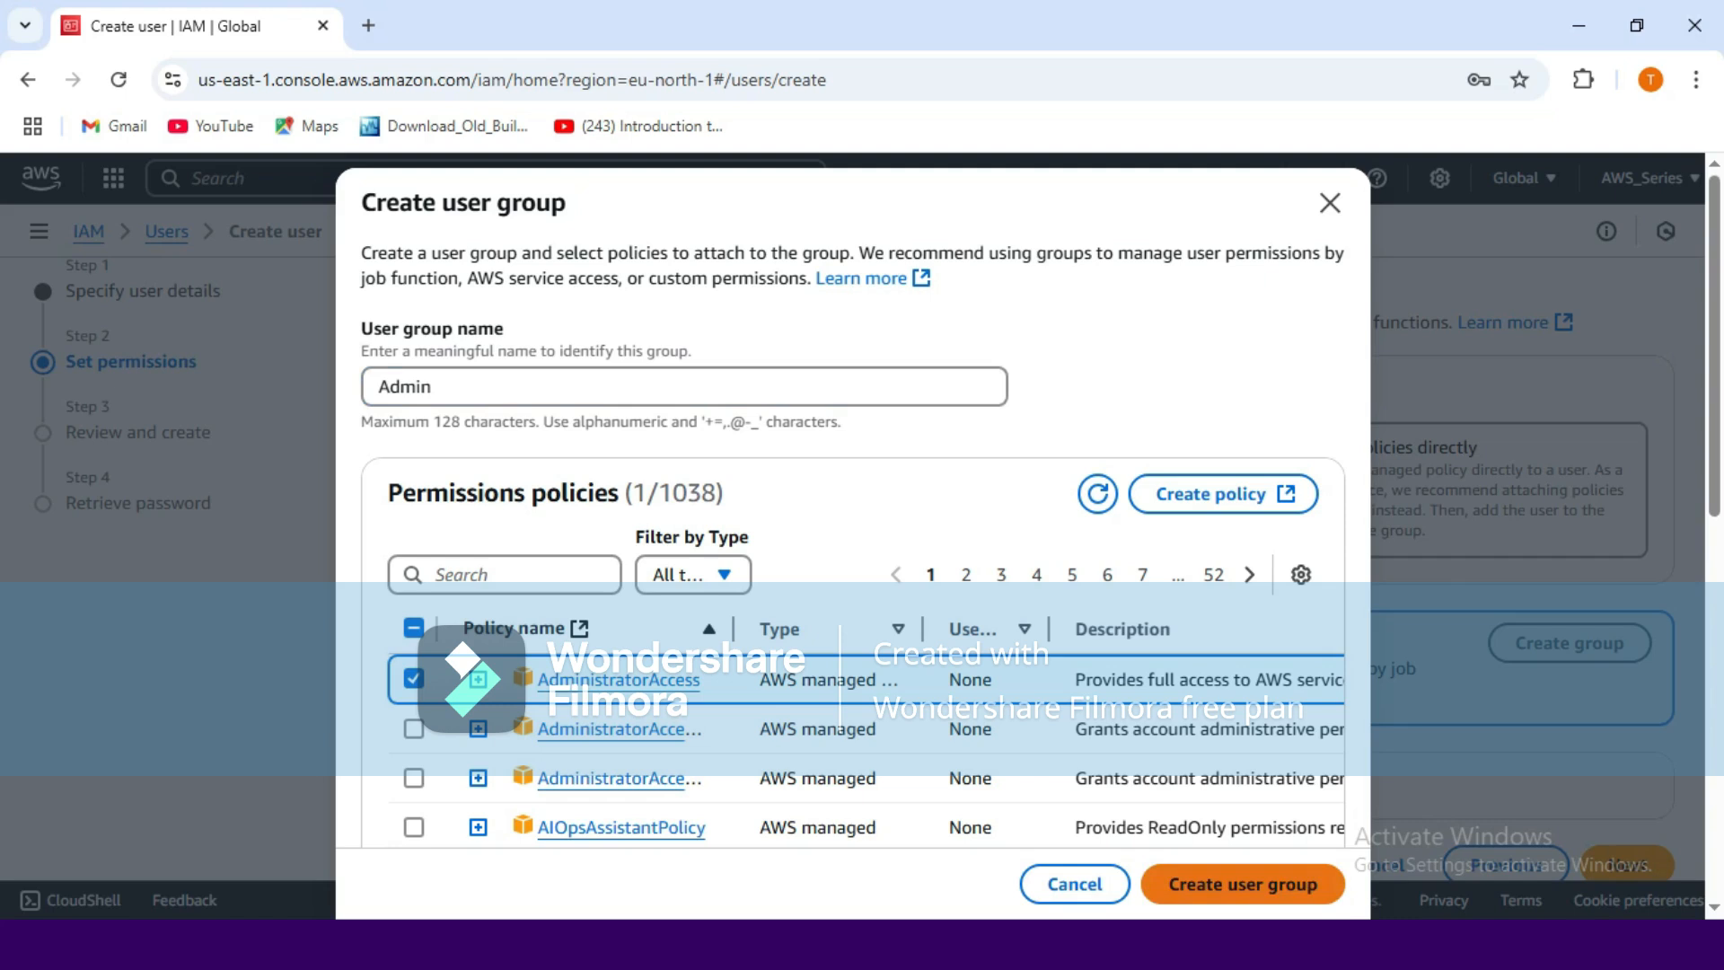
left_click(1243, 884)
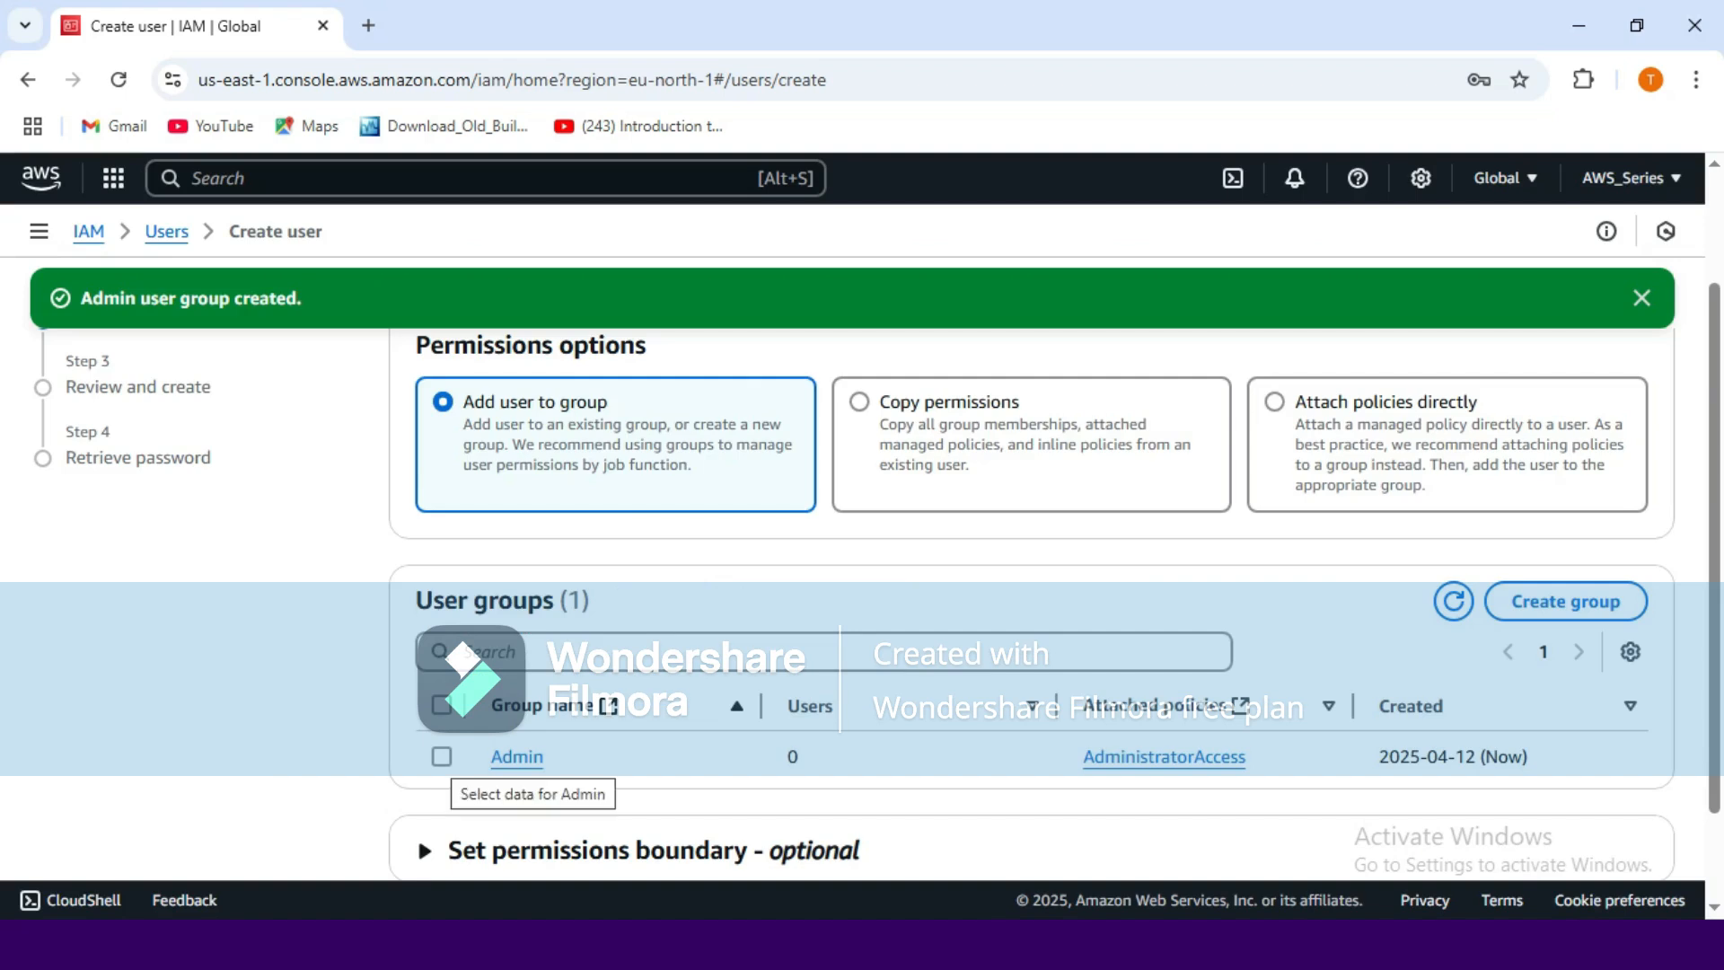
Select the Admin group for the new user.
left_click(441, 756)
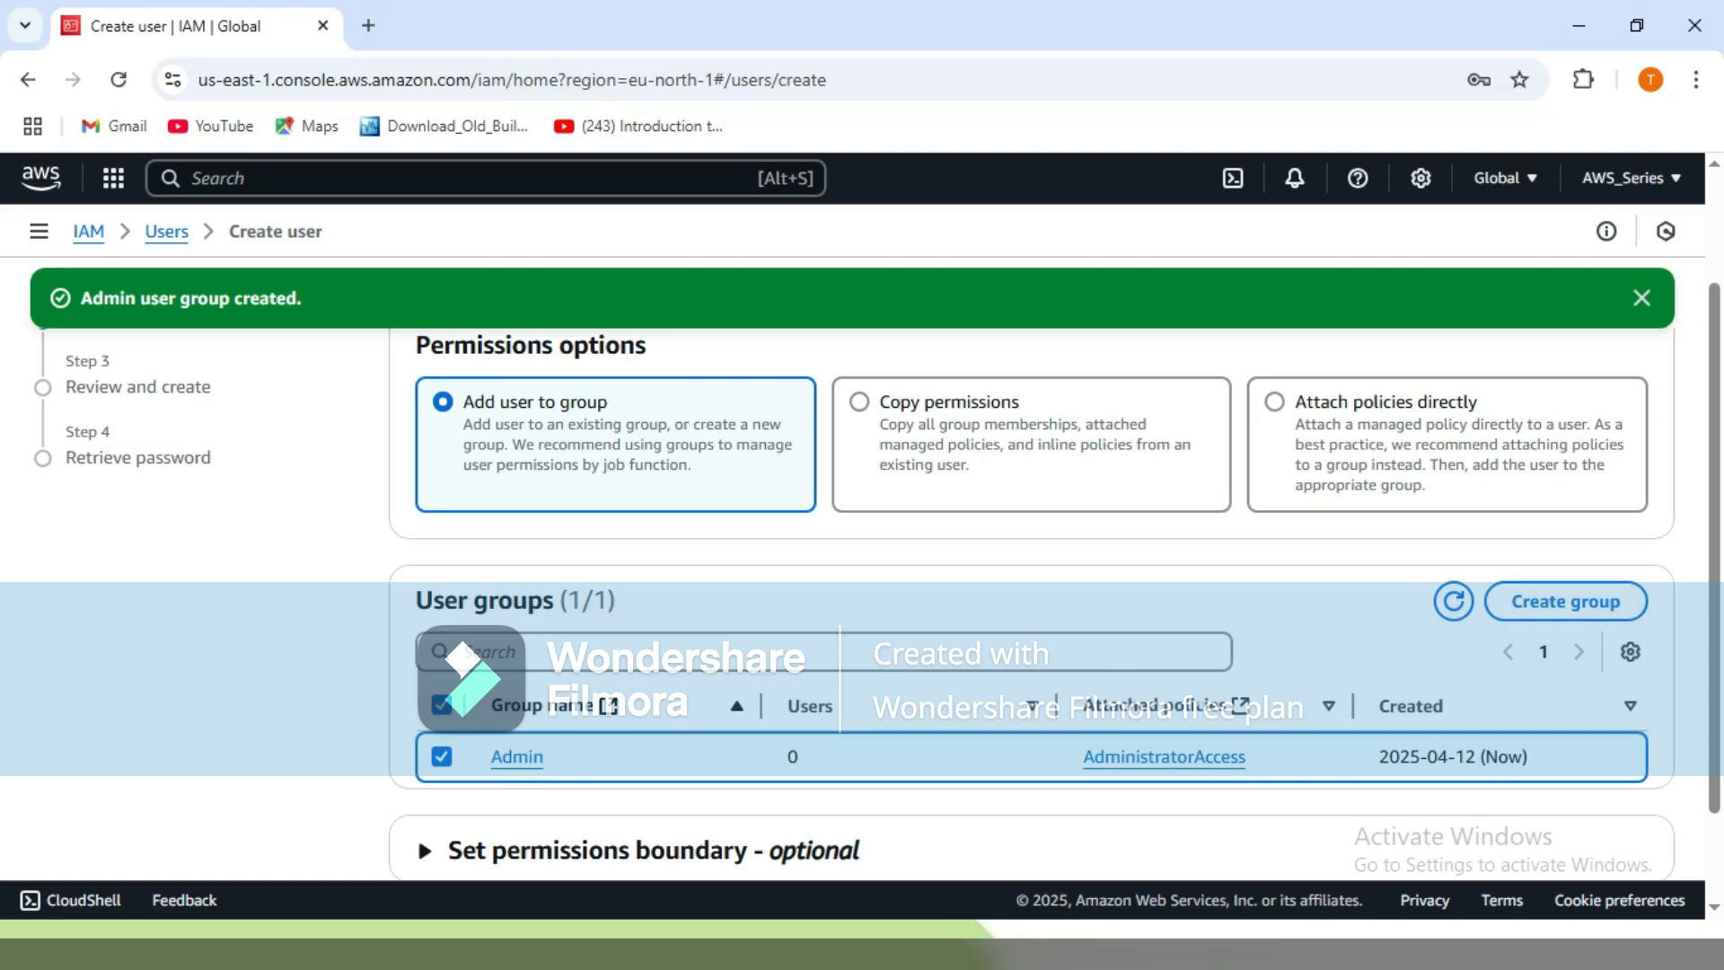
scroll(416, 834, "down", 2)
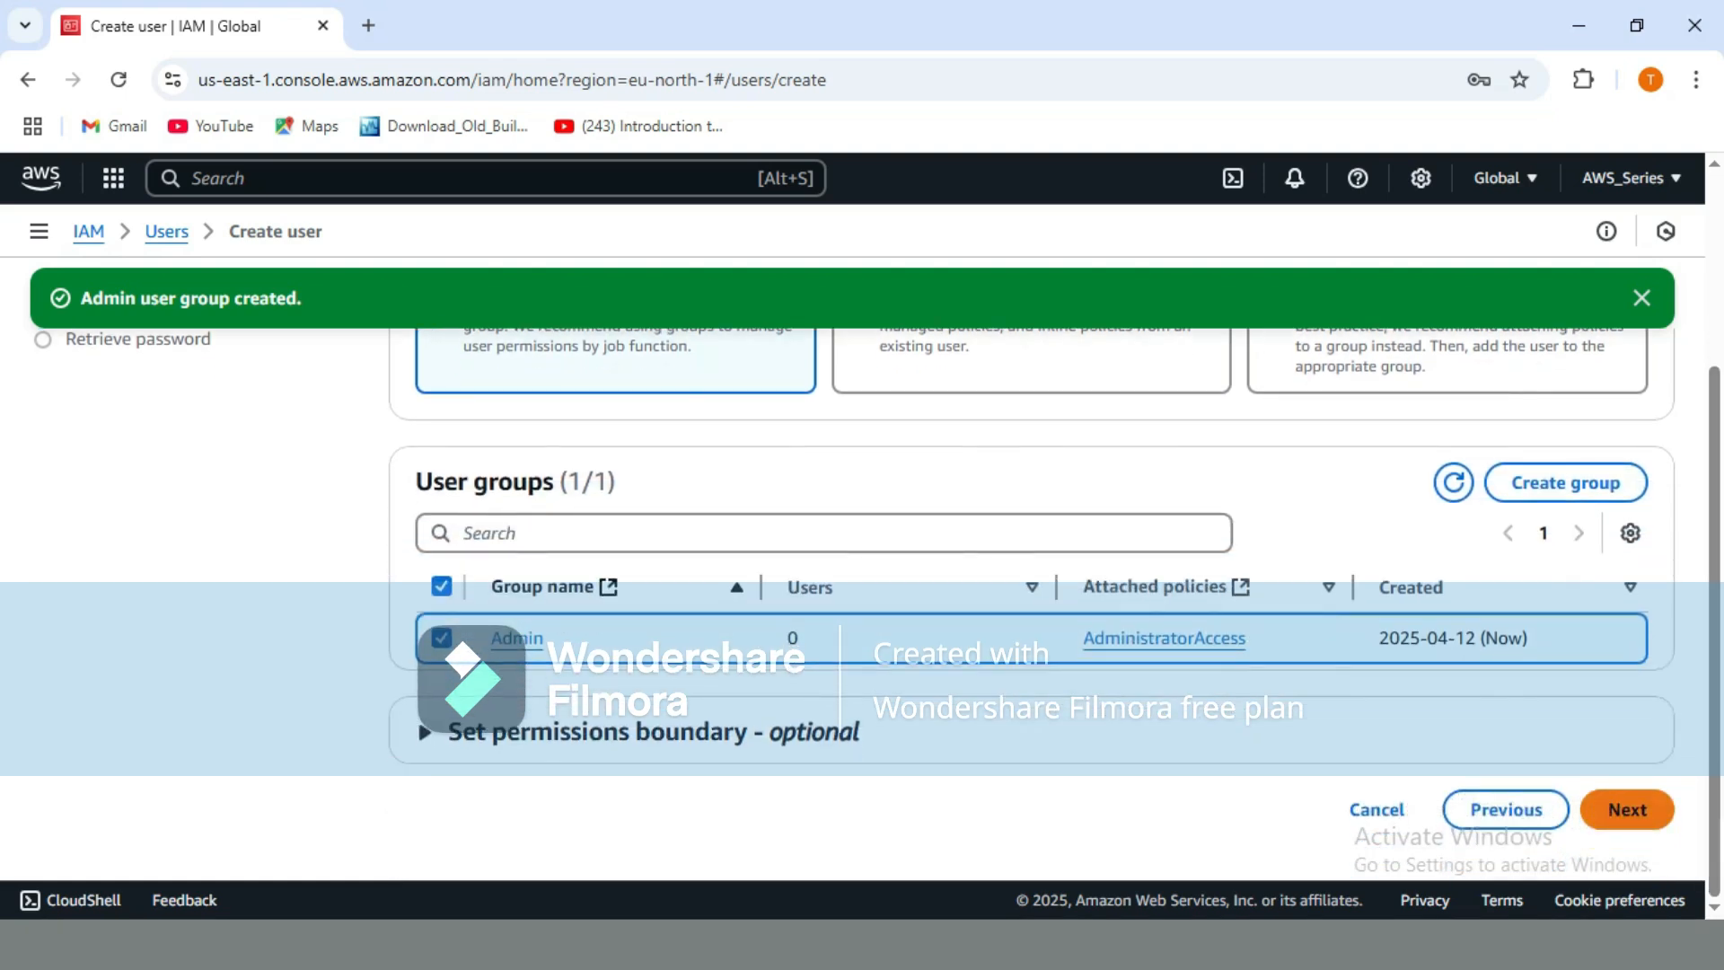
Move to the review page, add then remove an empty tag row, leaving the user untagged.
left_click(1627, 810)
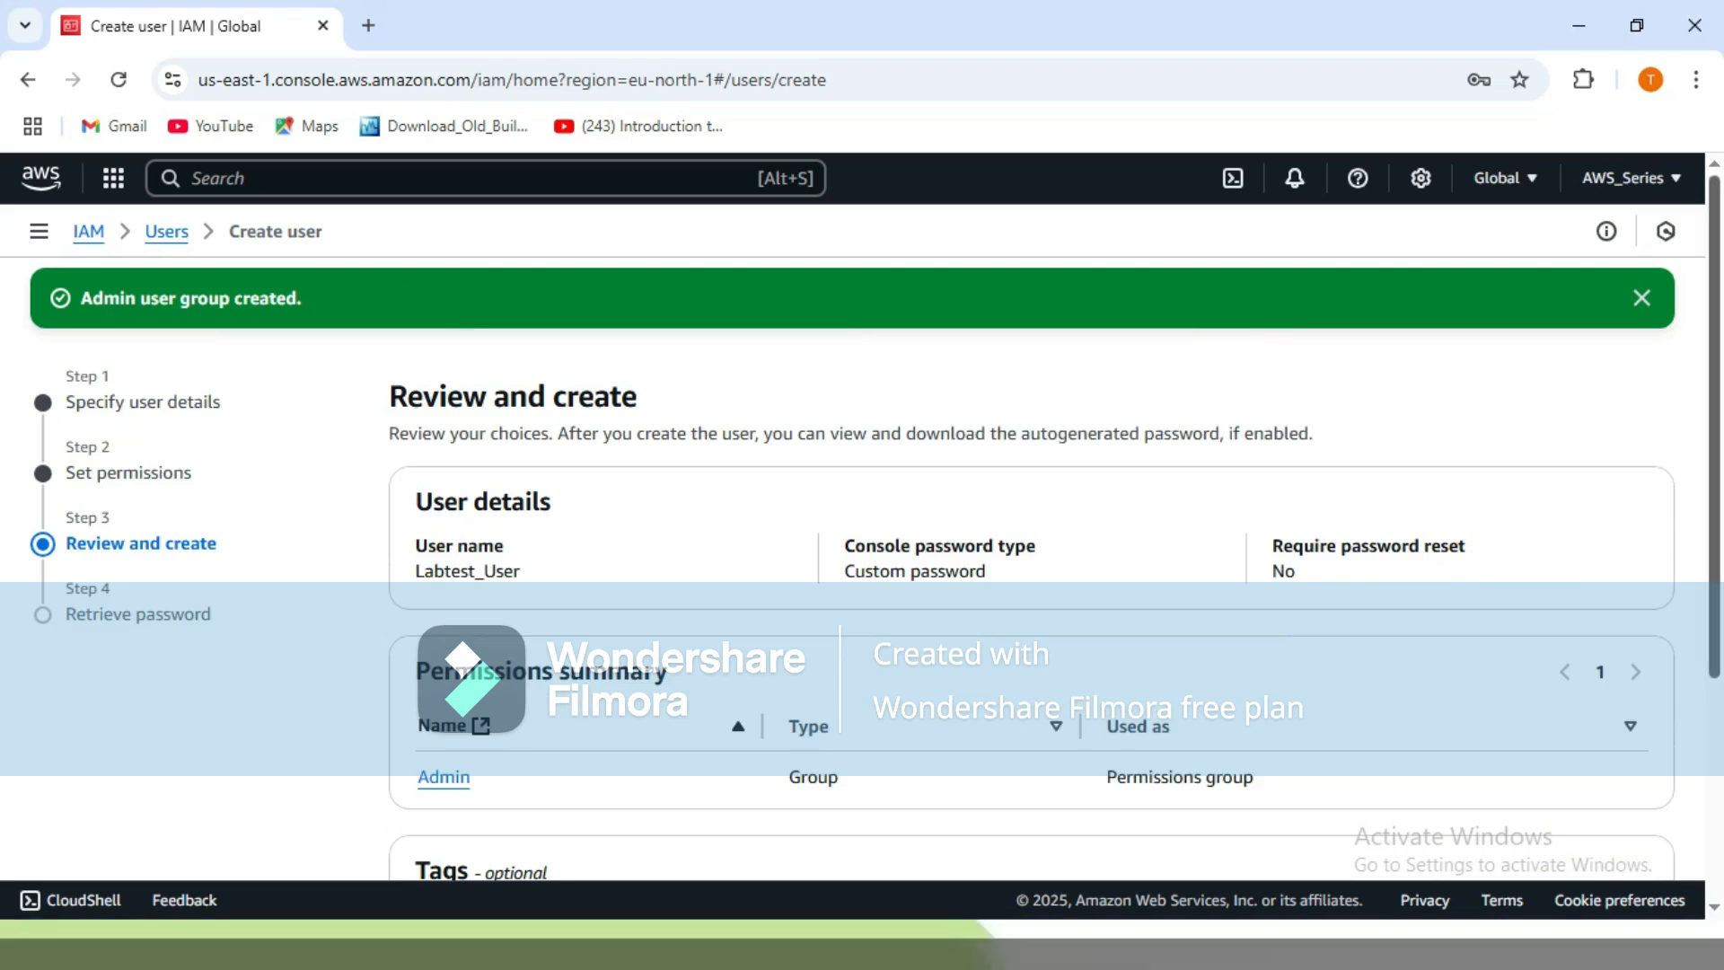
scroll(876, 530, "down", 1)
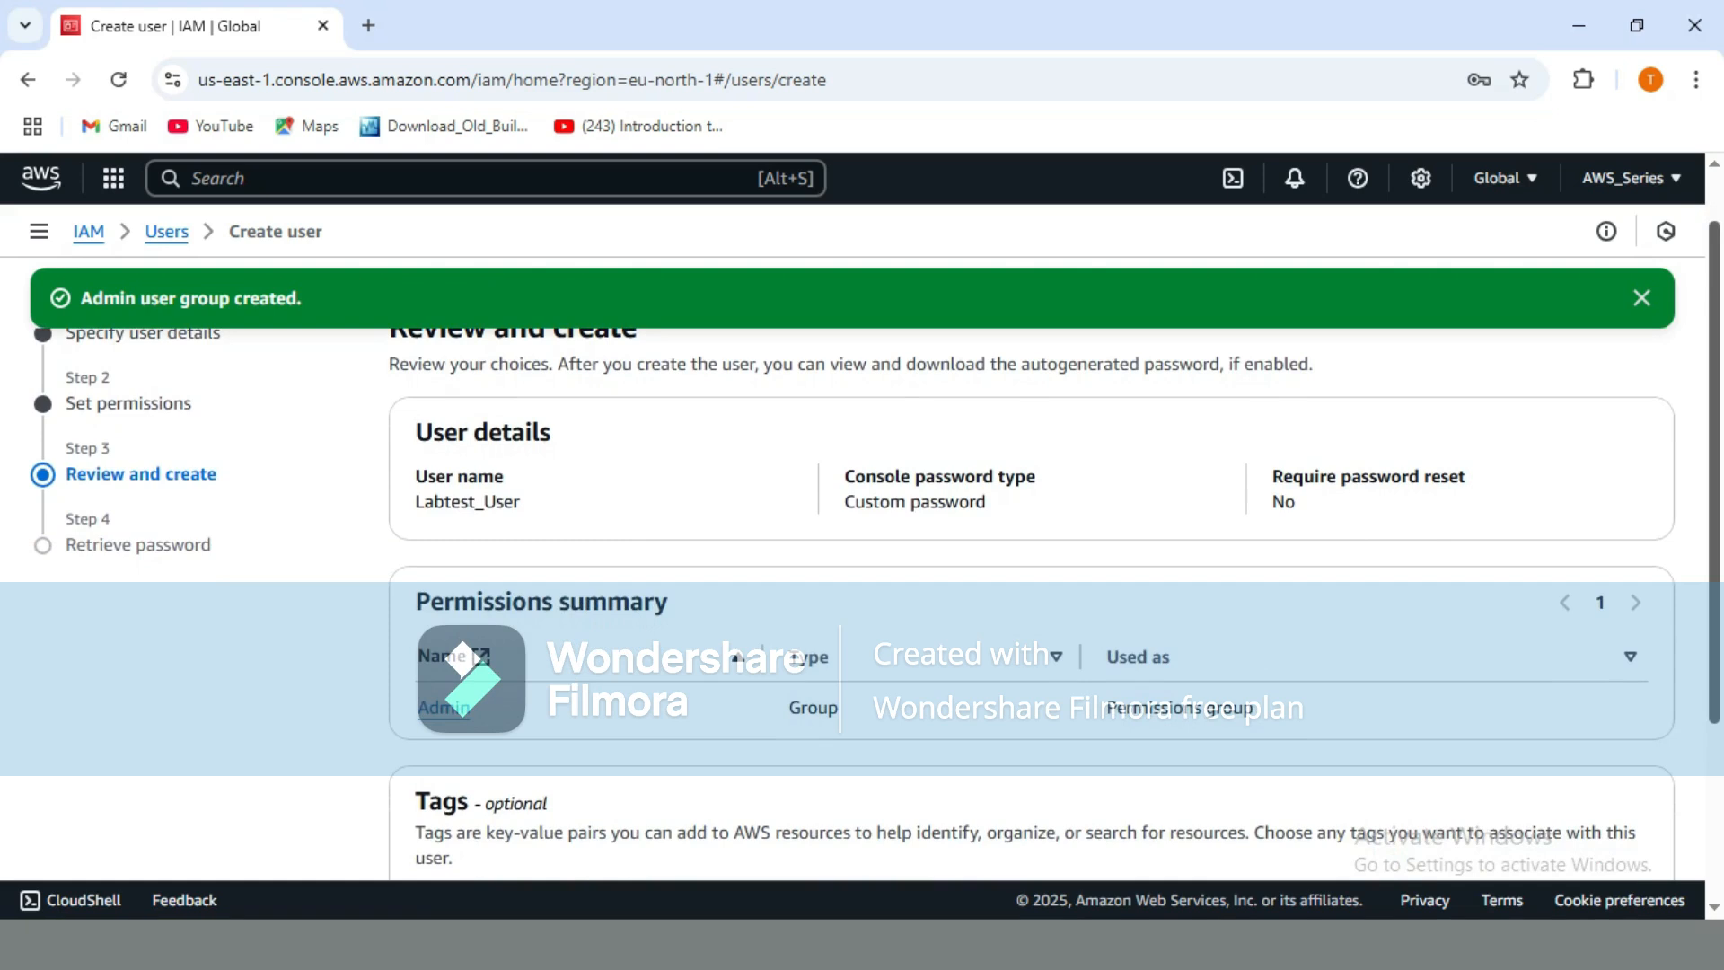
scroll(1032, 539, "down", 1)
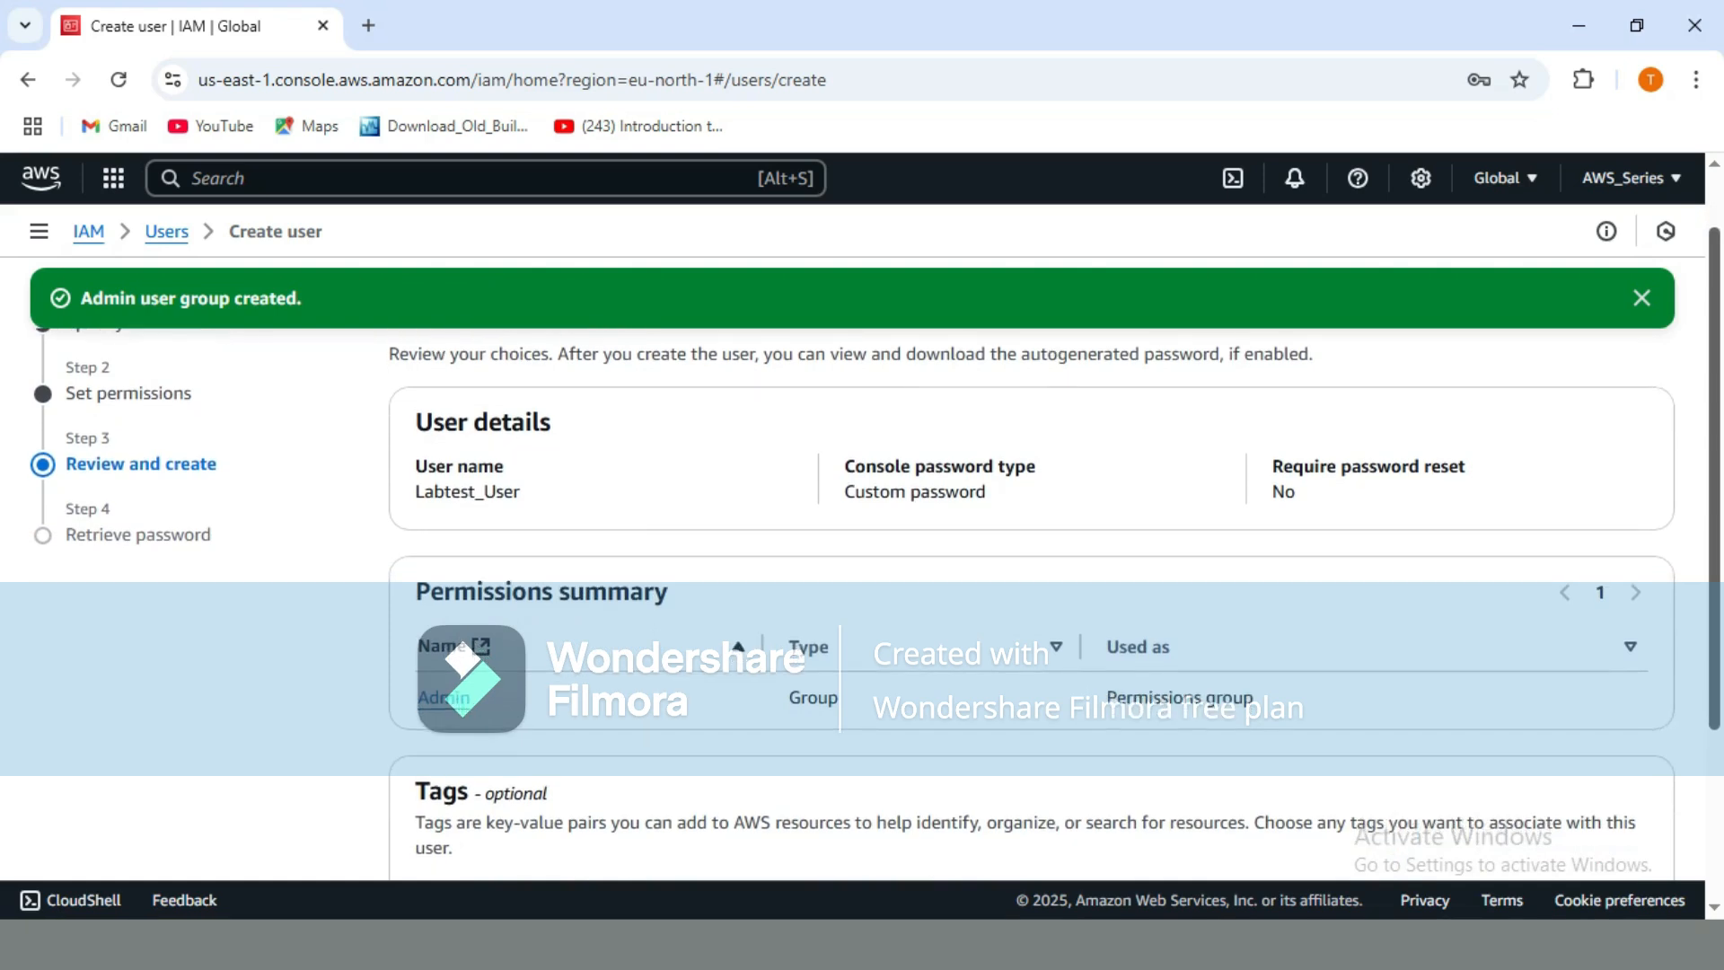
scroll(1031, 539, "down", 1)
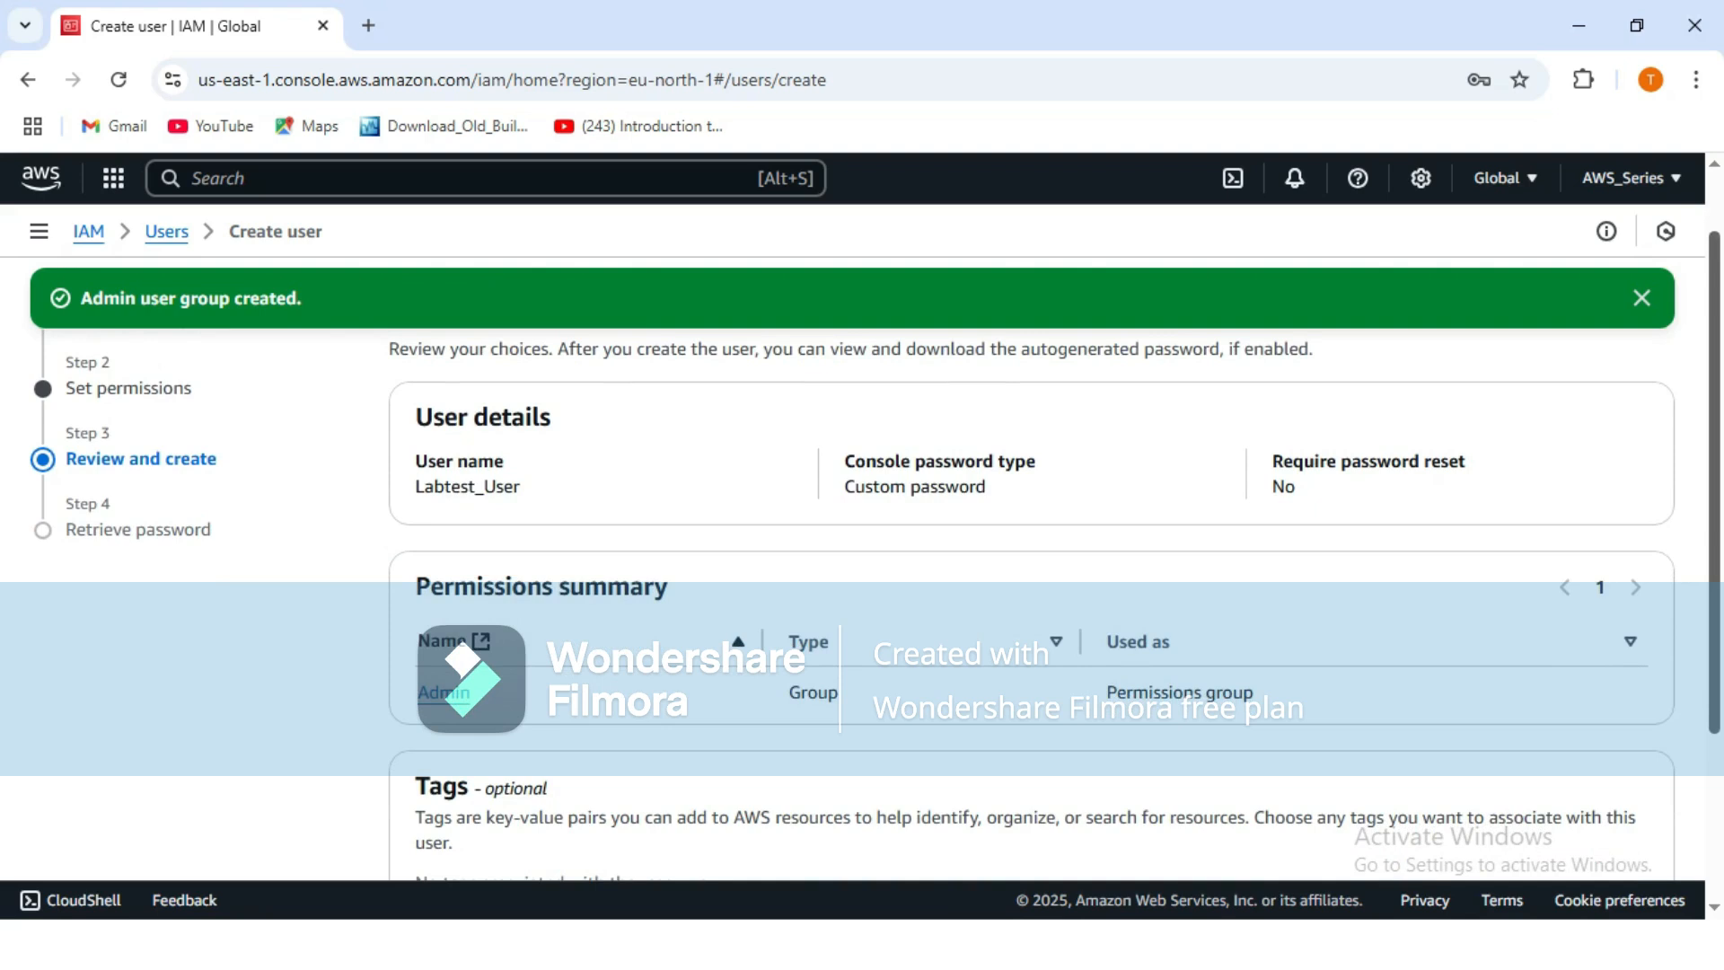
scroll(1032, 539, "down", 3)
scroll(1032, 538, "down", 1)
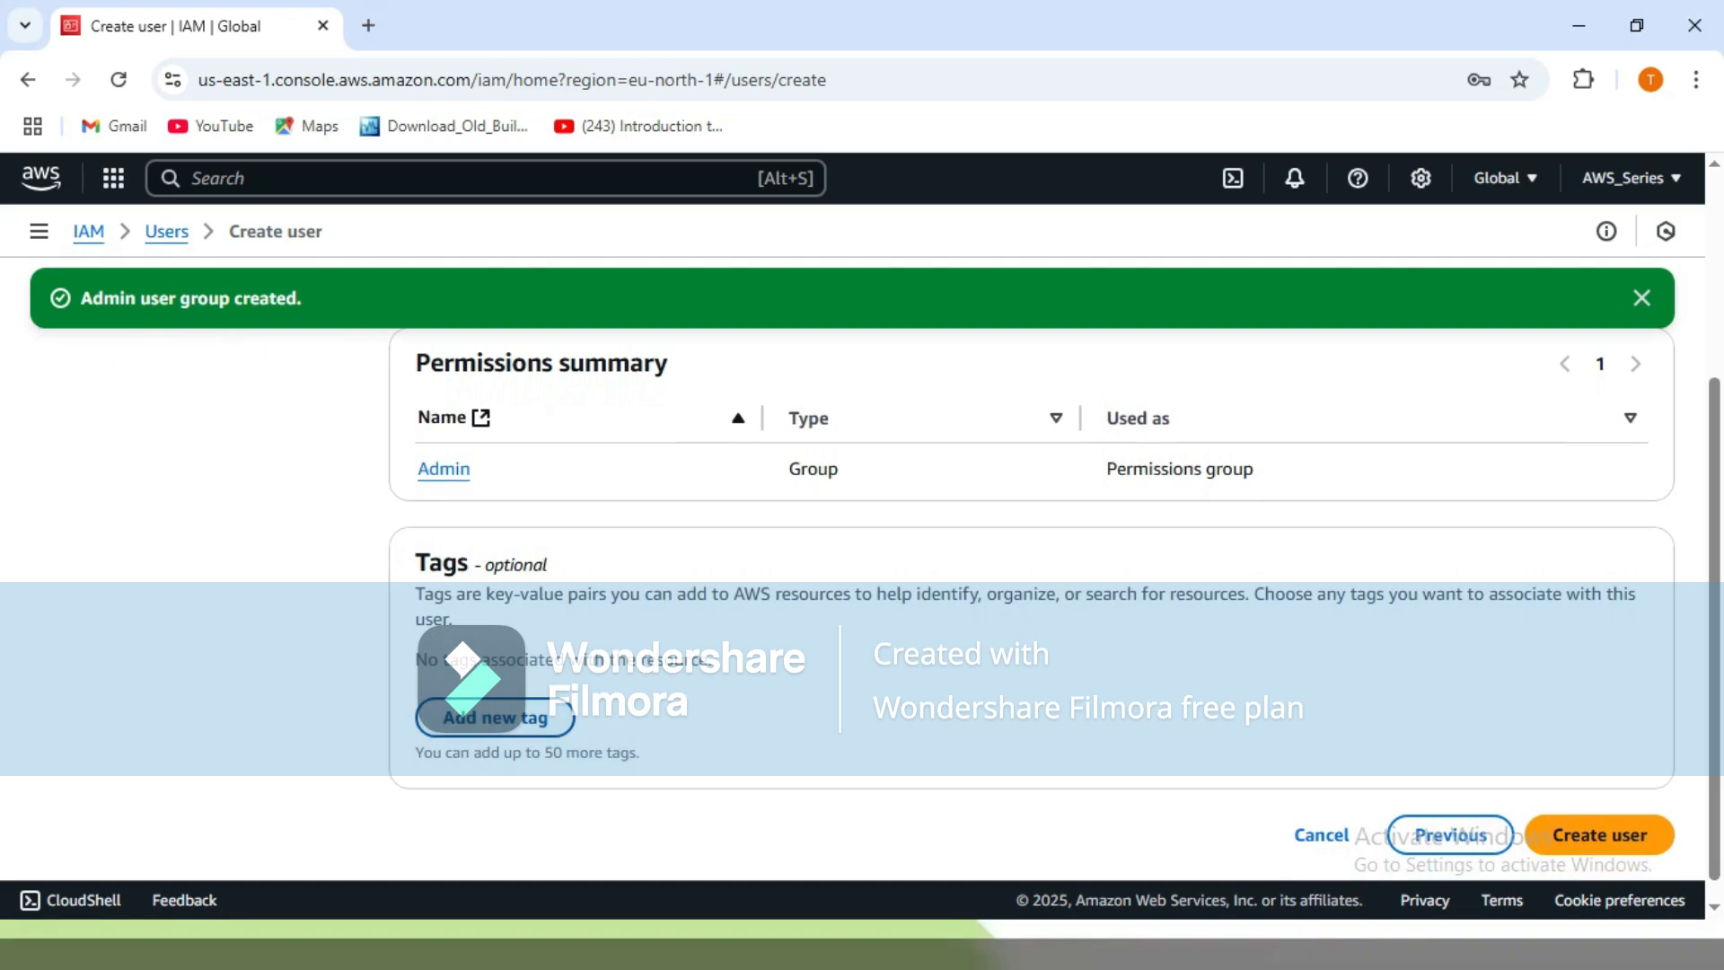
left_click(530, 717)
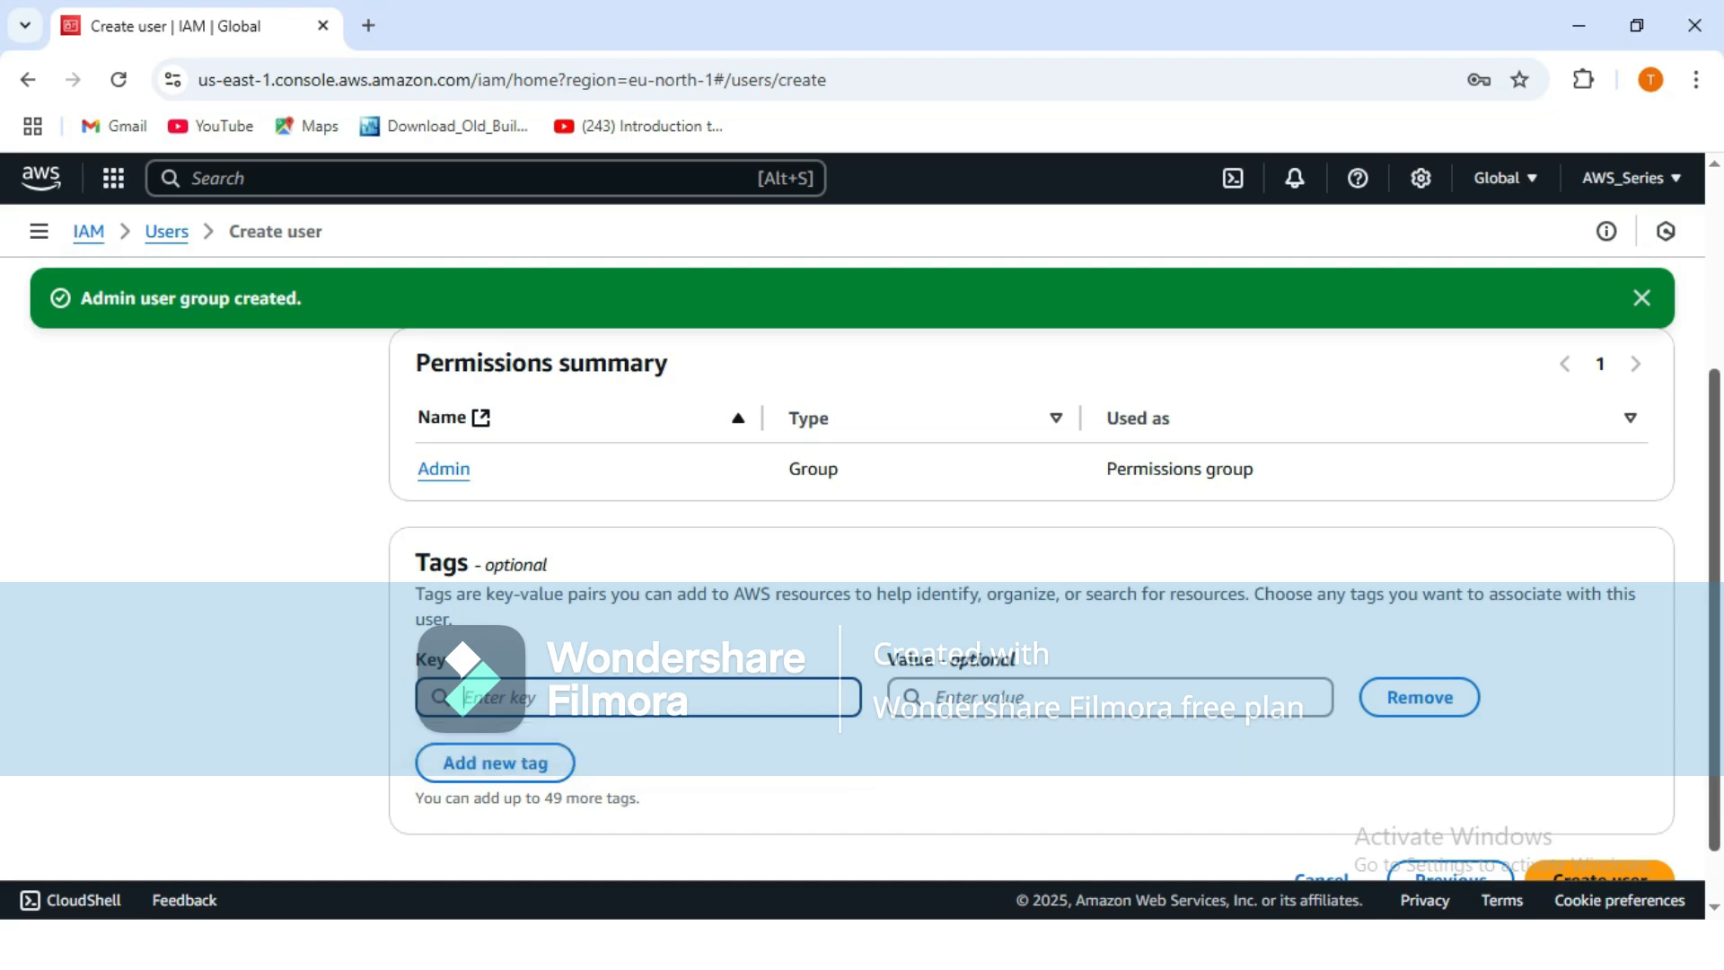
left_click_drag(1714, 611, 1715, 657)
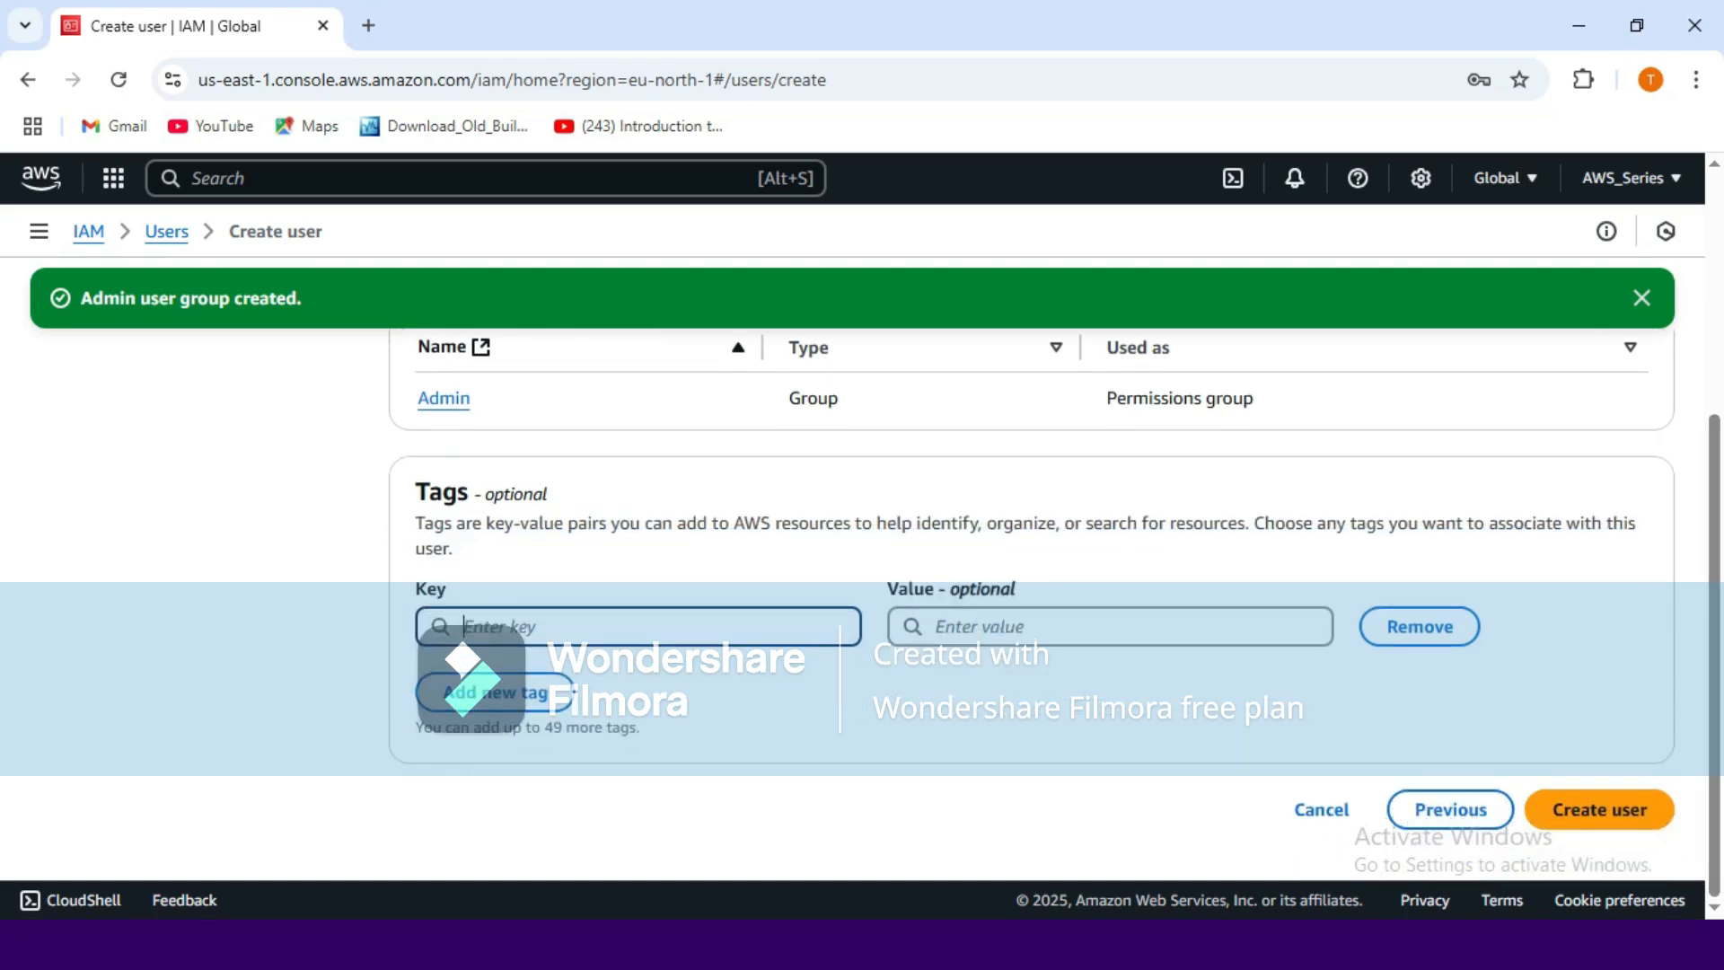
left_click(1419, 626)
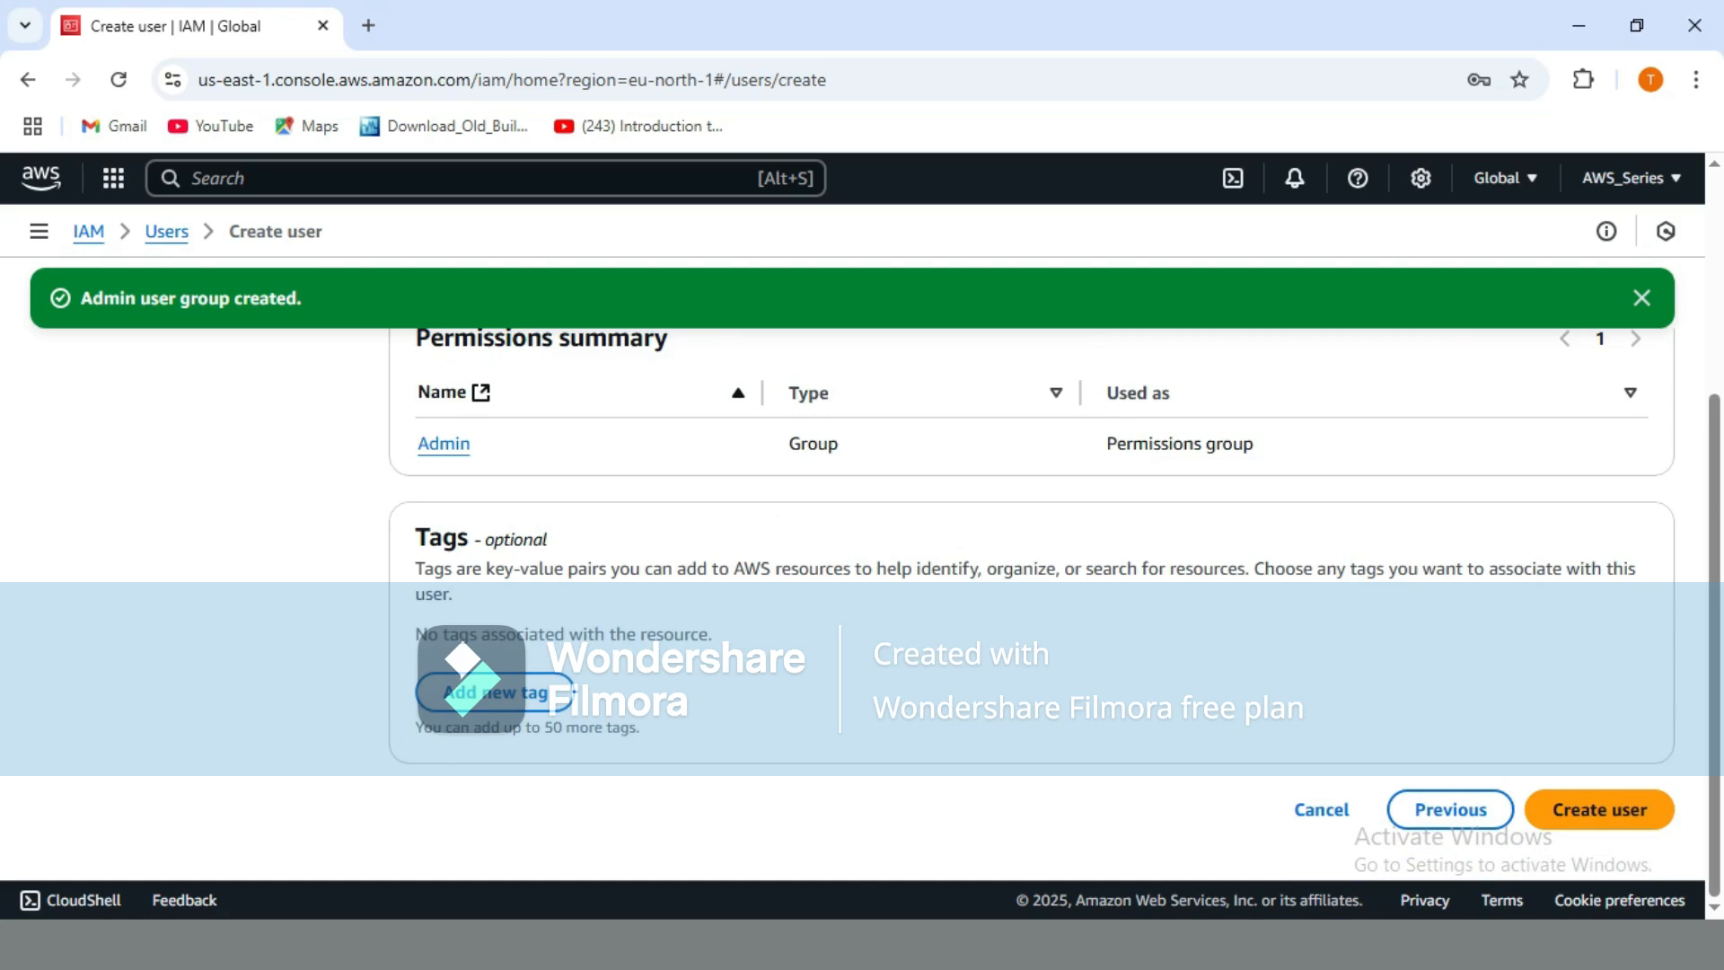
Create Labtest_User and return to the users list without viewing its password.
left_click(1599, 810)
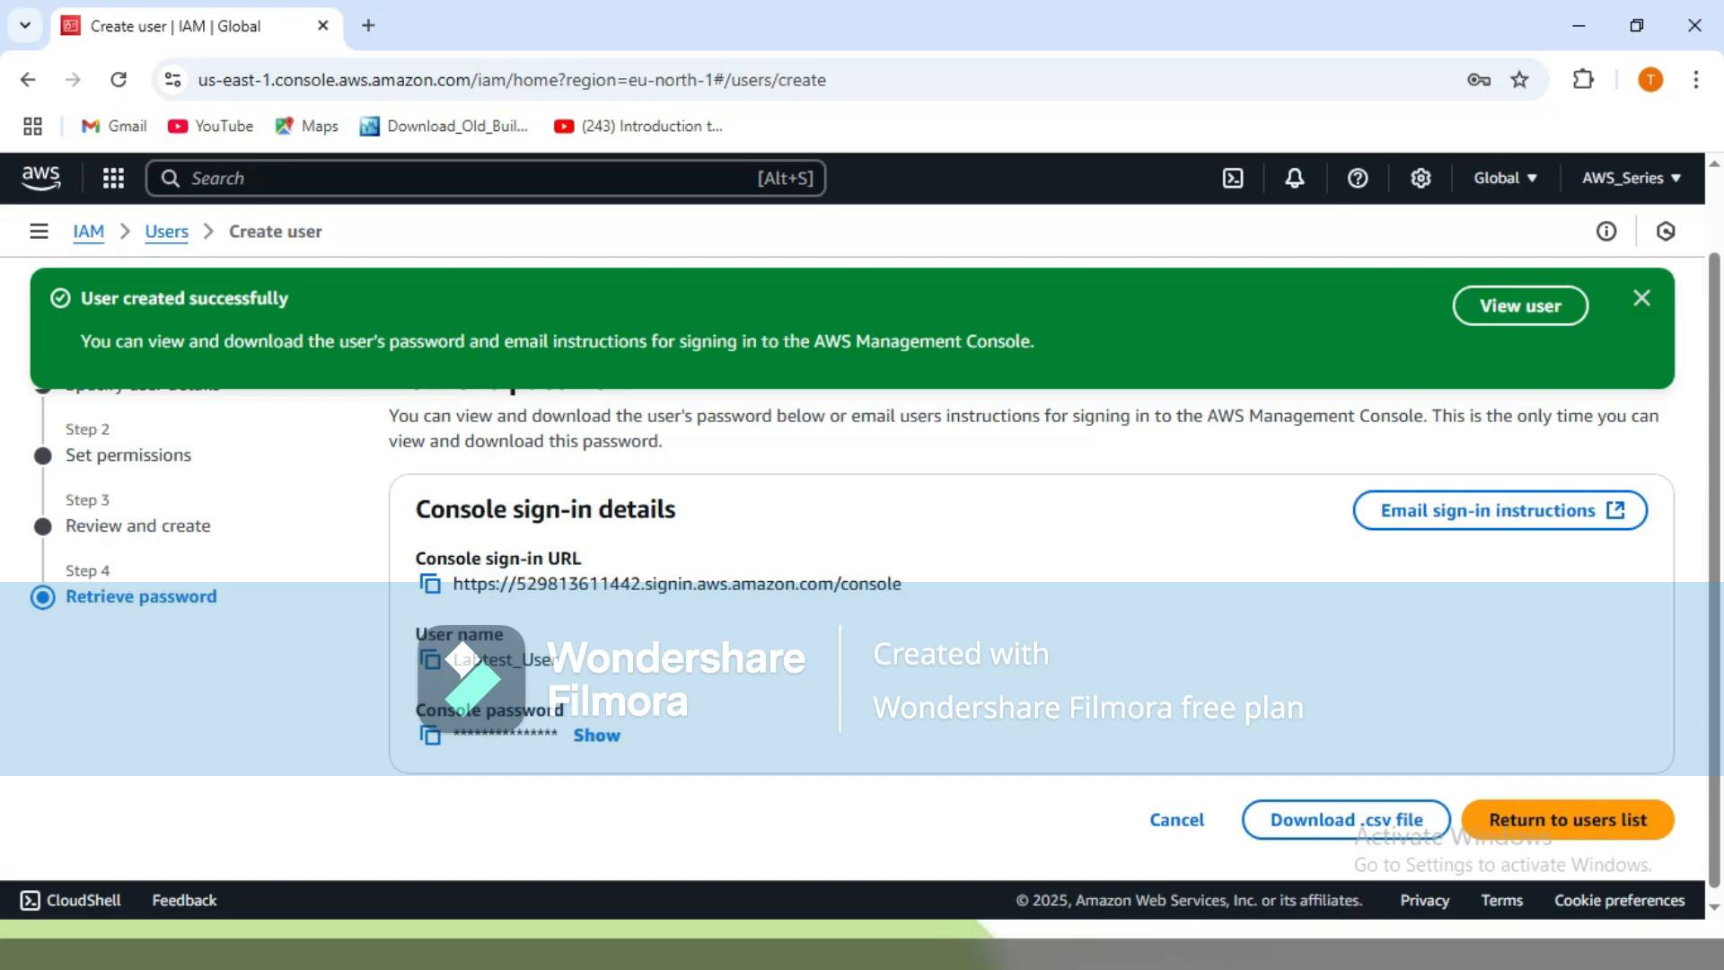
left_click(1568, 819)
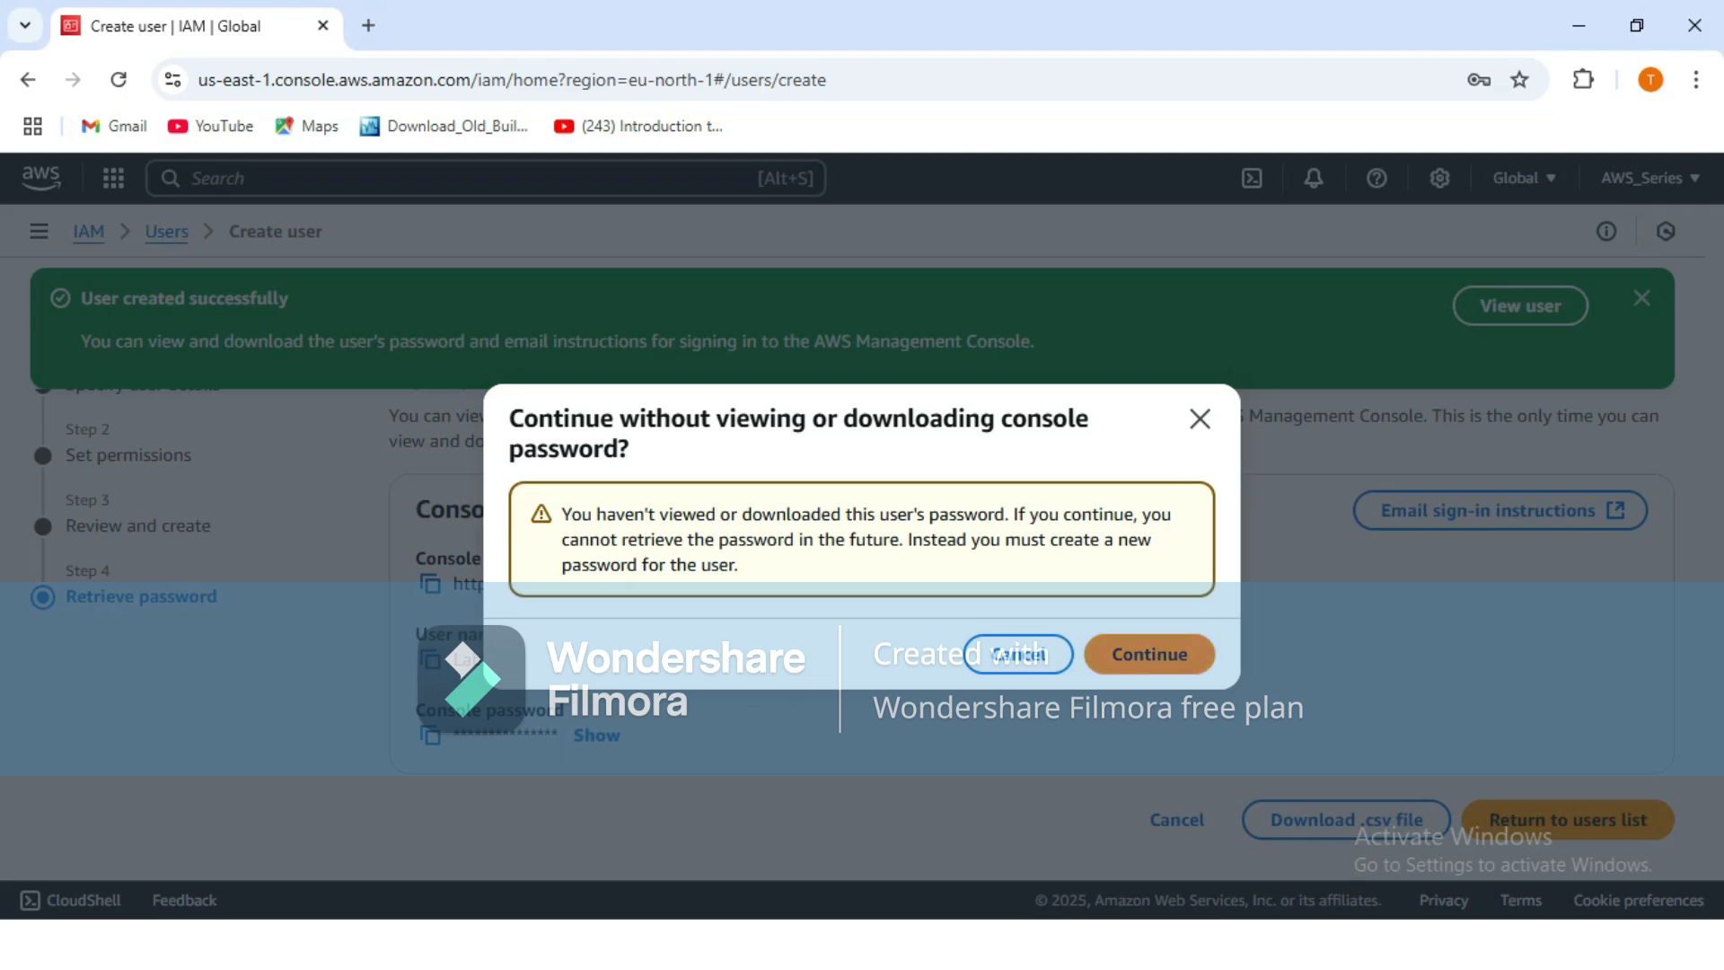
left_click(1149, 654)
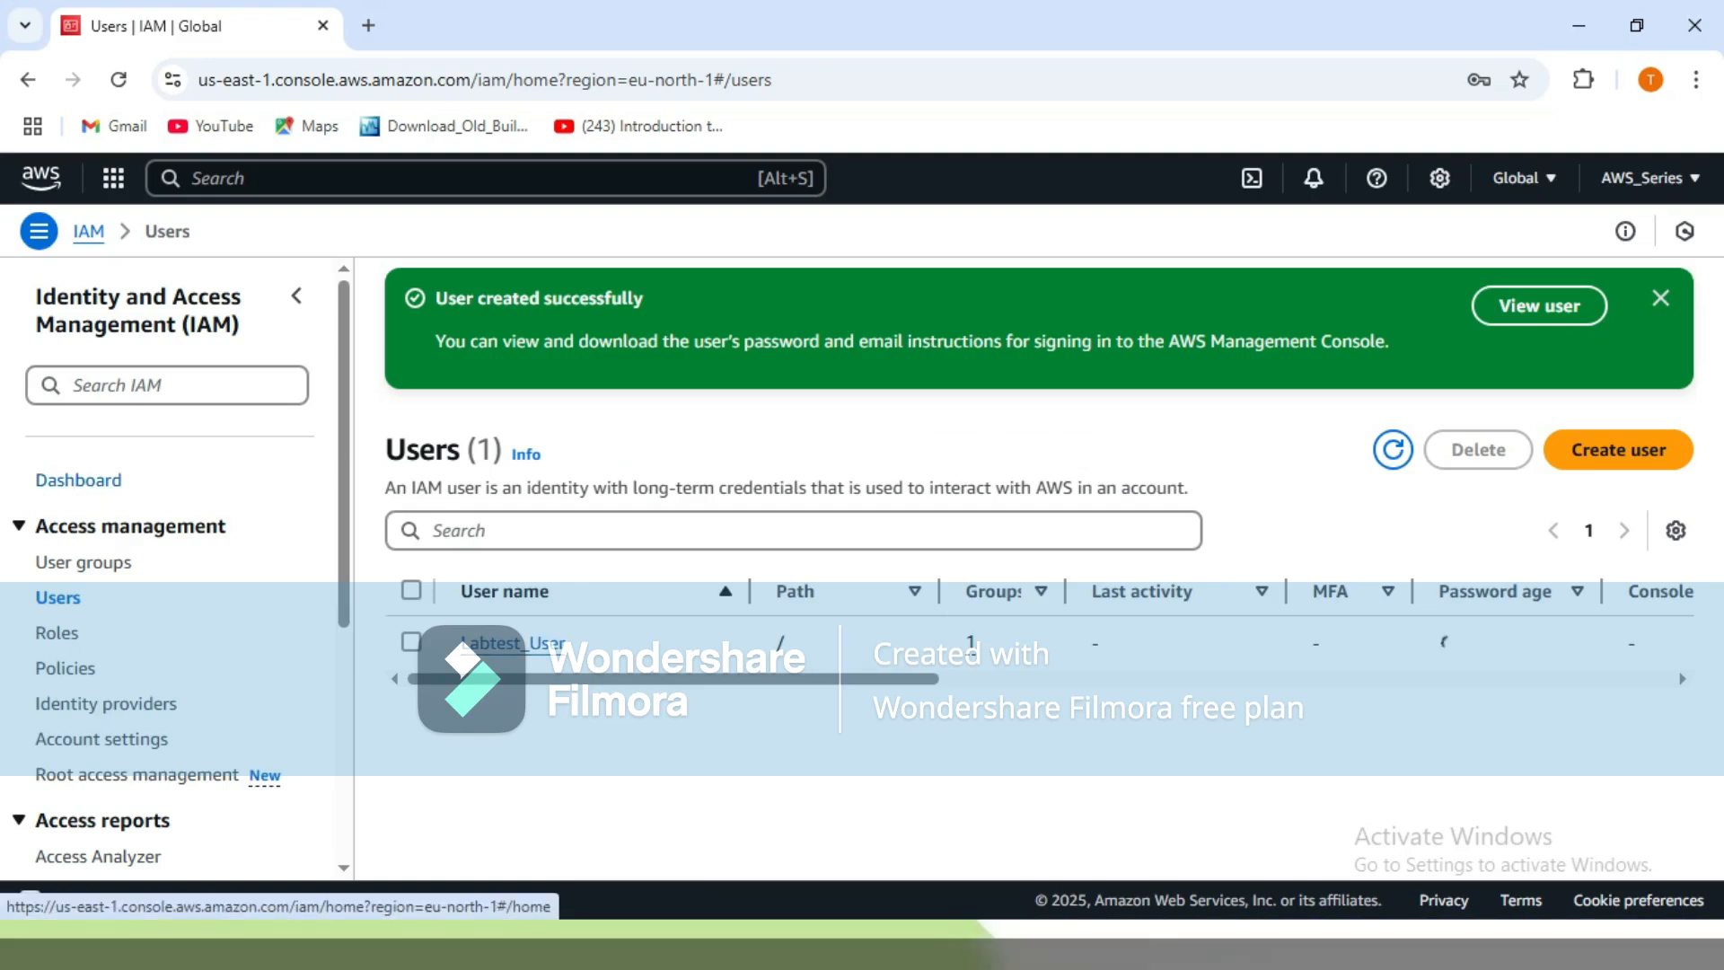
Go to the IAM Dashboard and start creating an account alias.
left_click(78, 481)
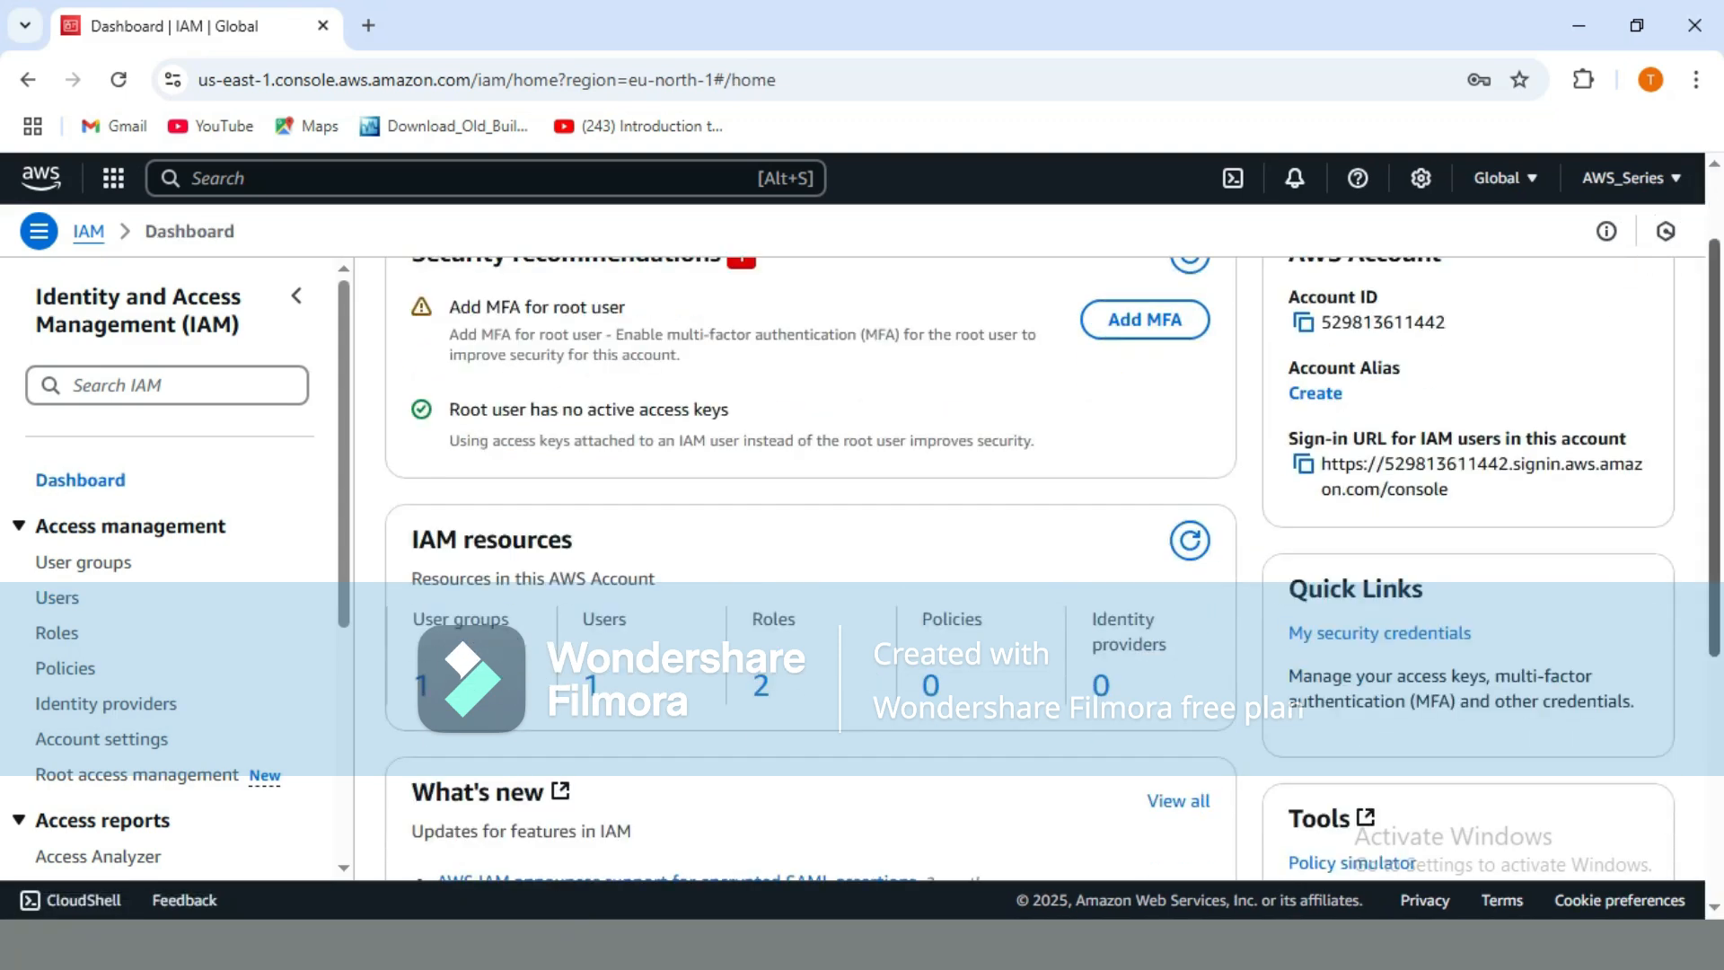
scroll(1042, 565, "up", 2)
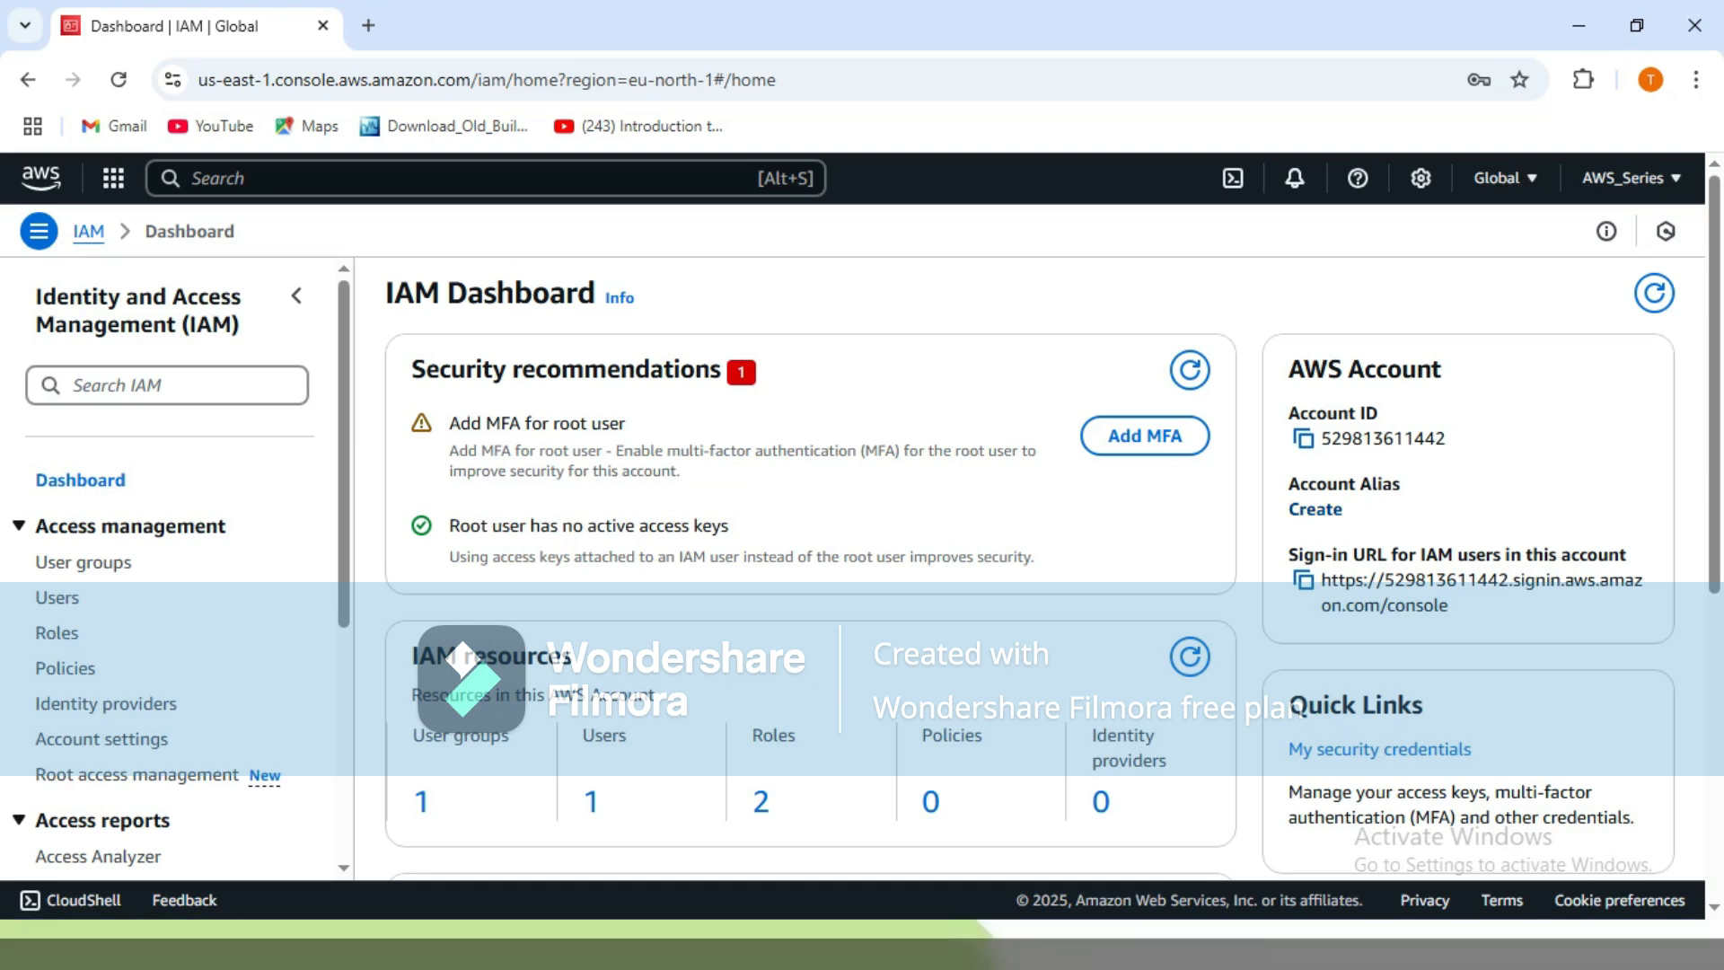
left_click(1315, 508)
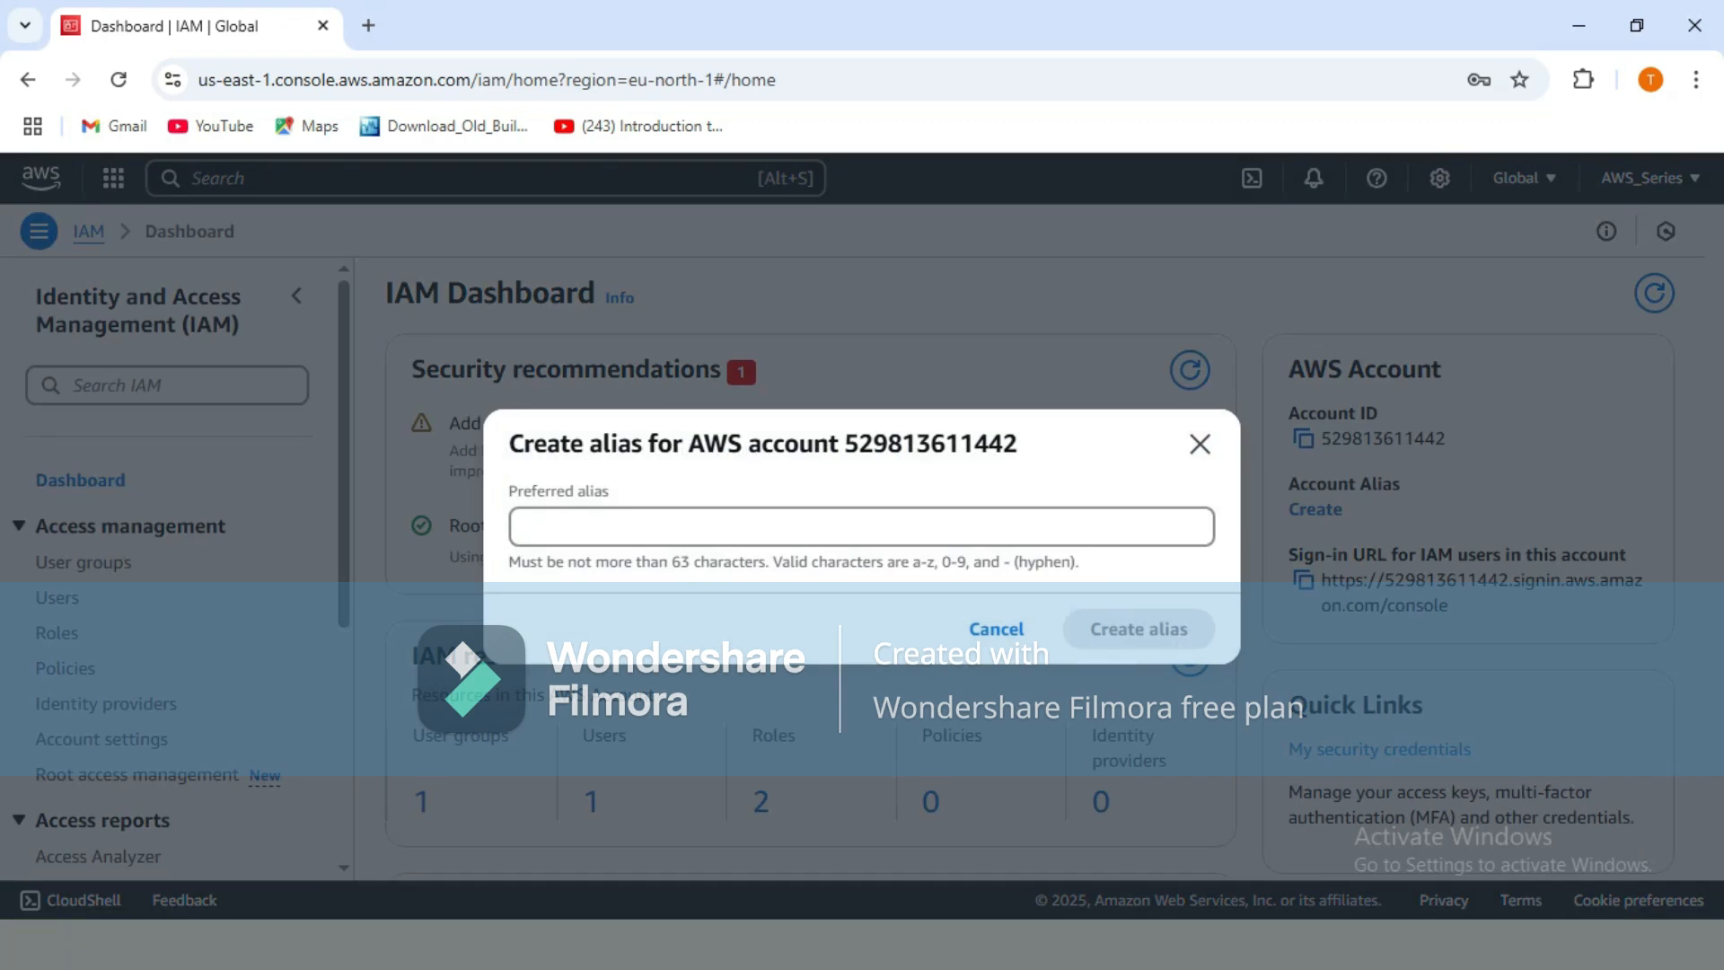
Create the account alias aws-series1 after aws-series is rejected as already taken.
left_click(862, 526)
type("aw")
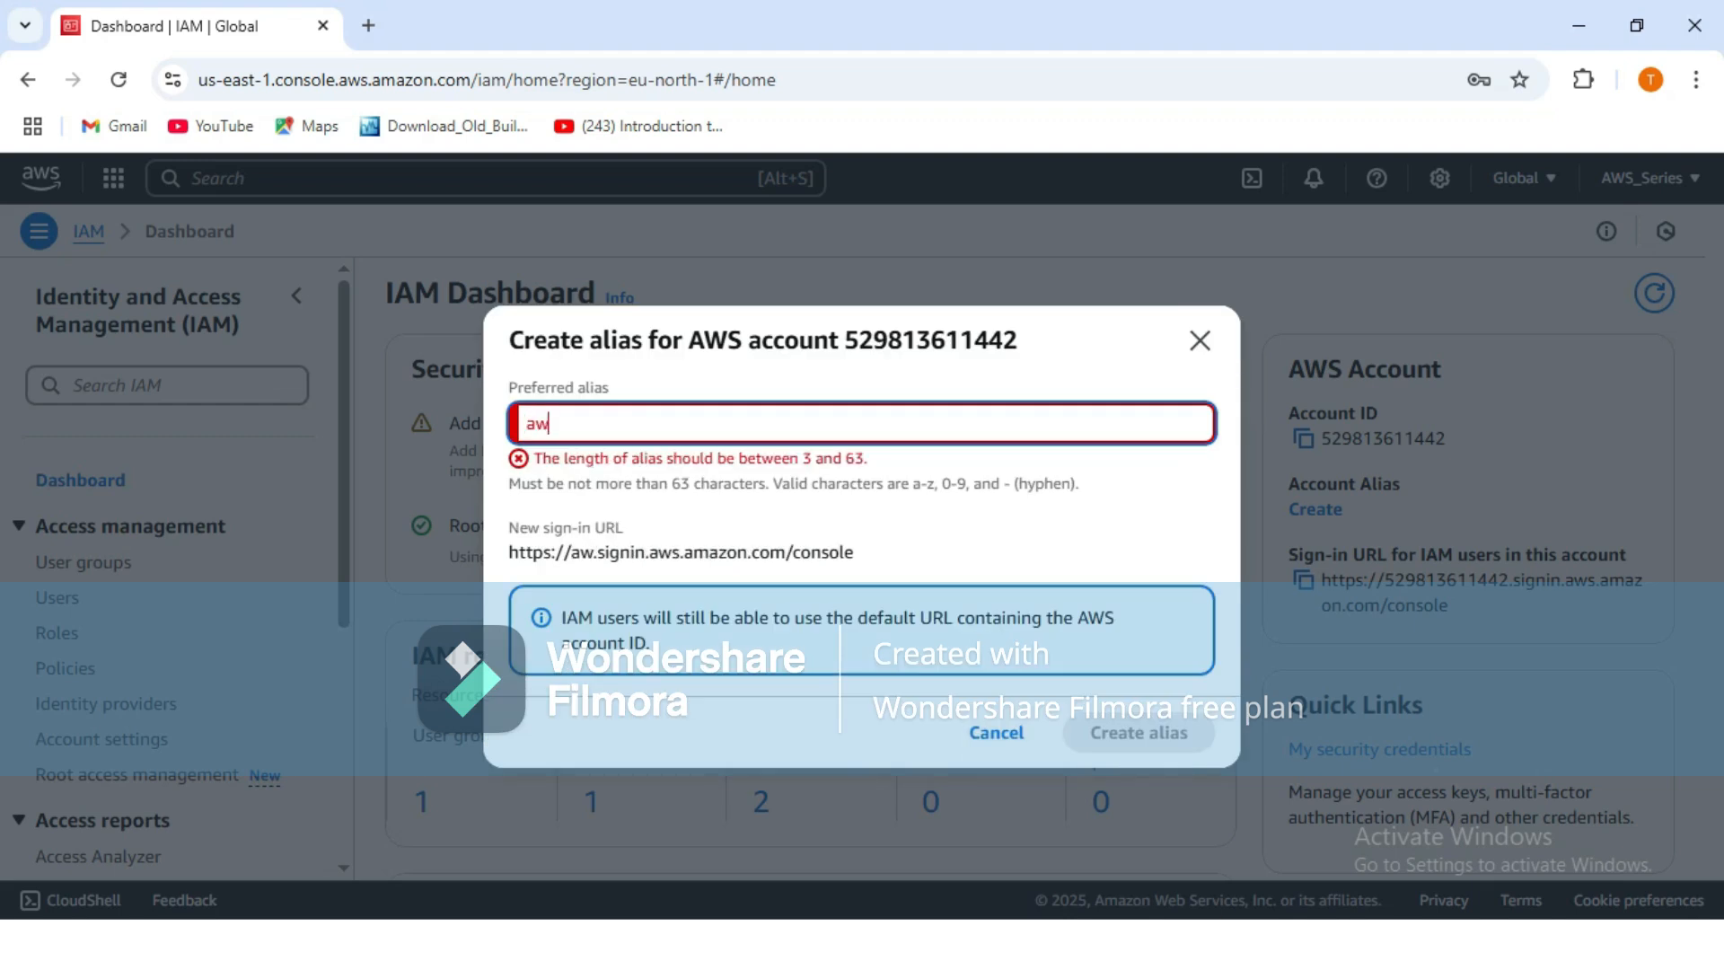
type("s-")
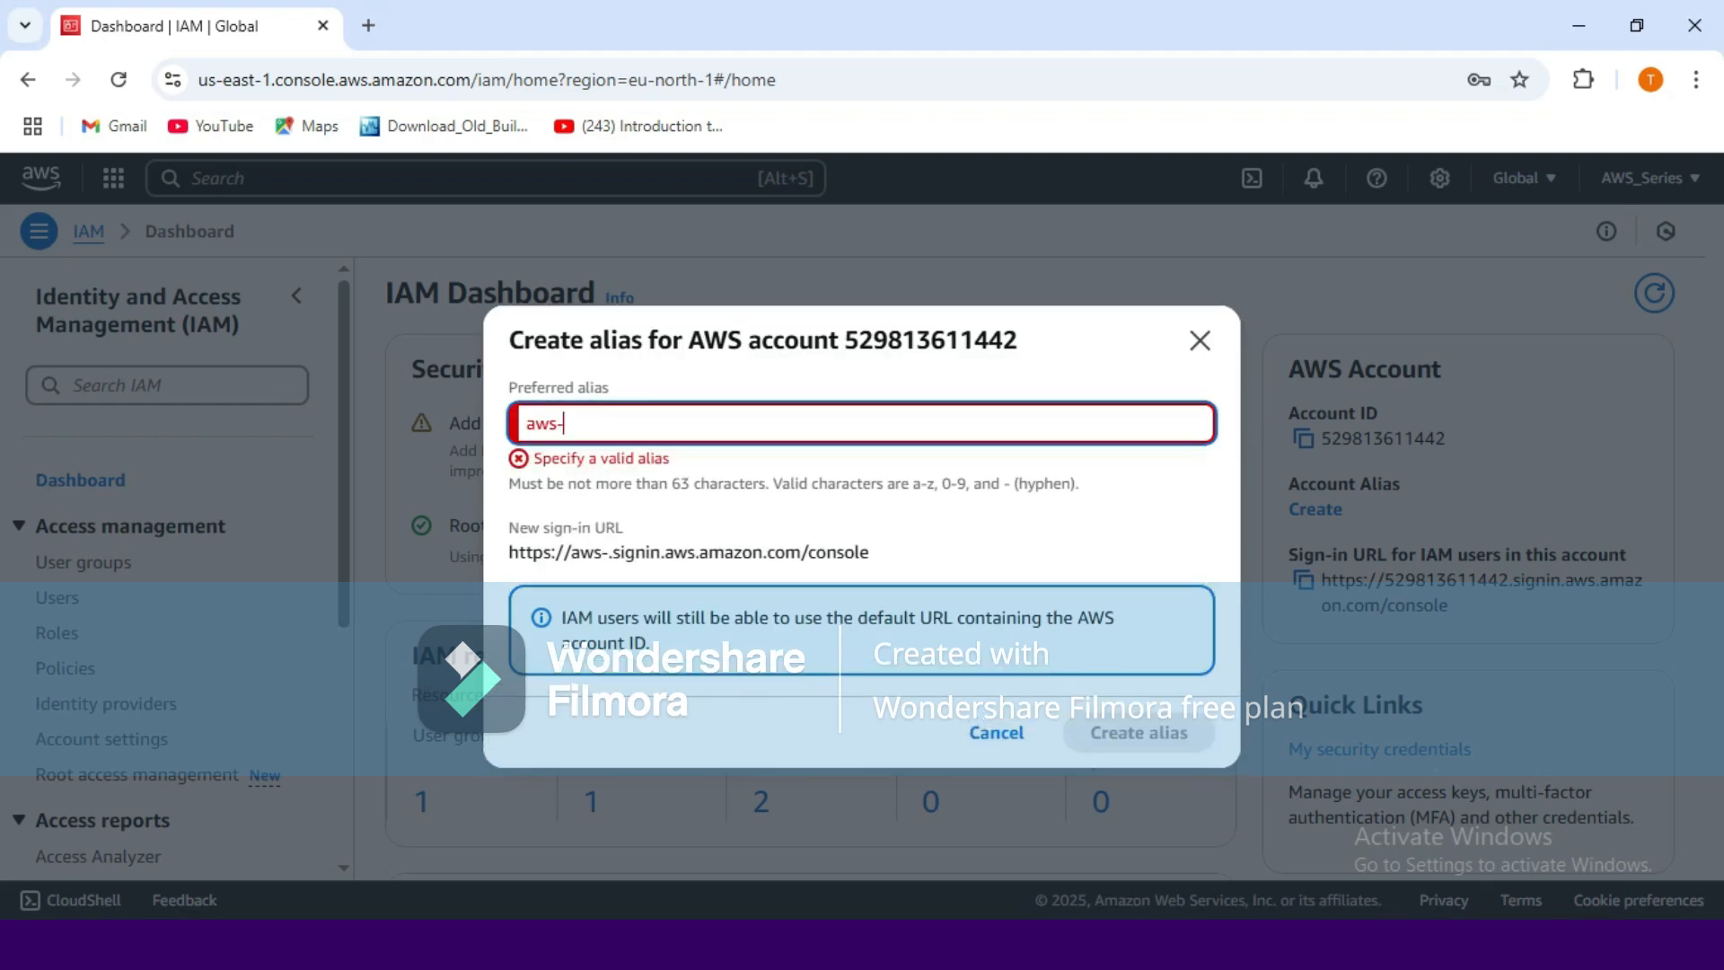
type("series")
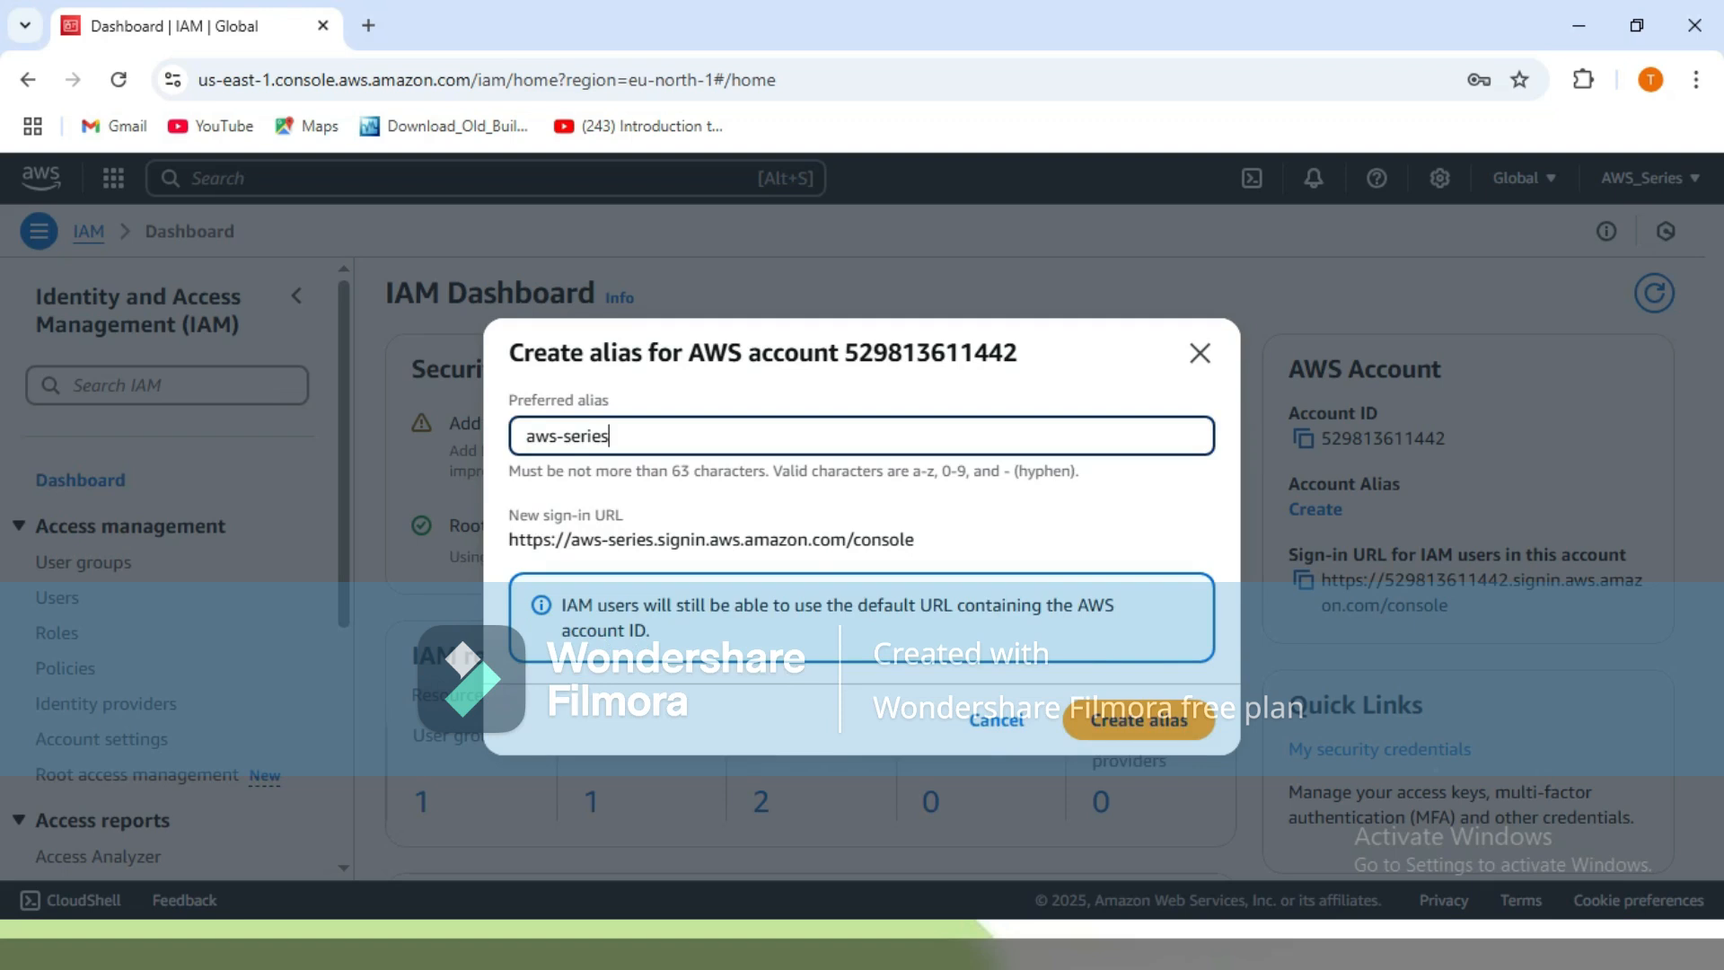
key("Return")
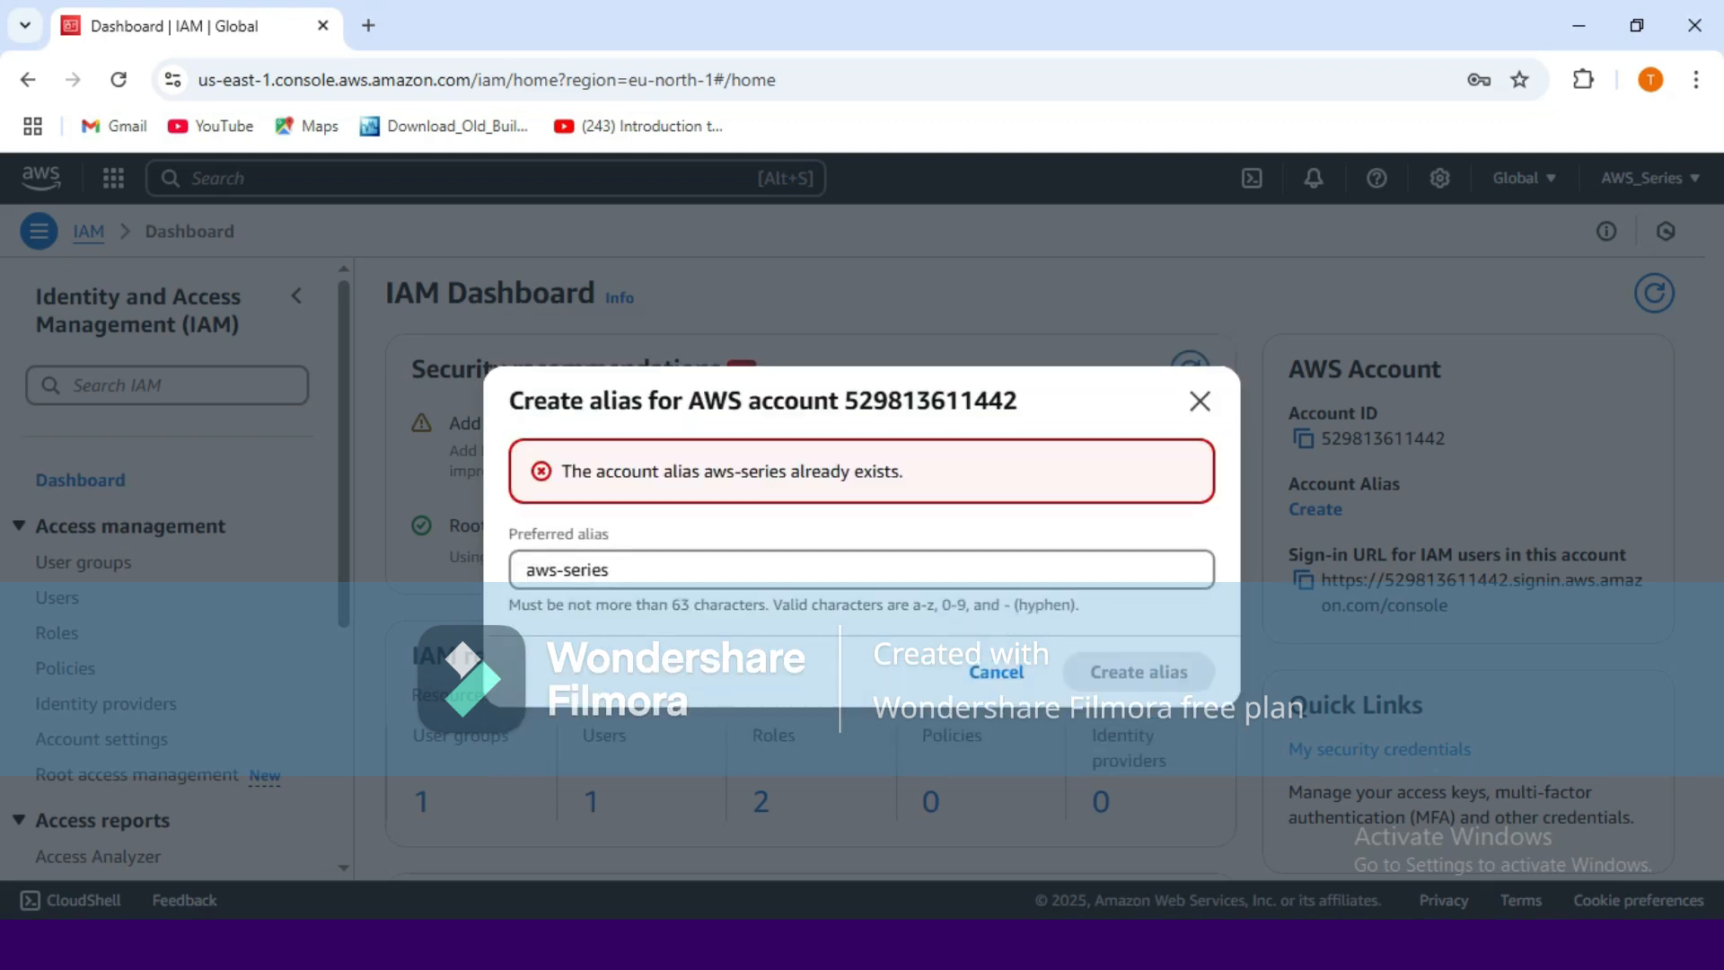
left_click(610, 570)
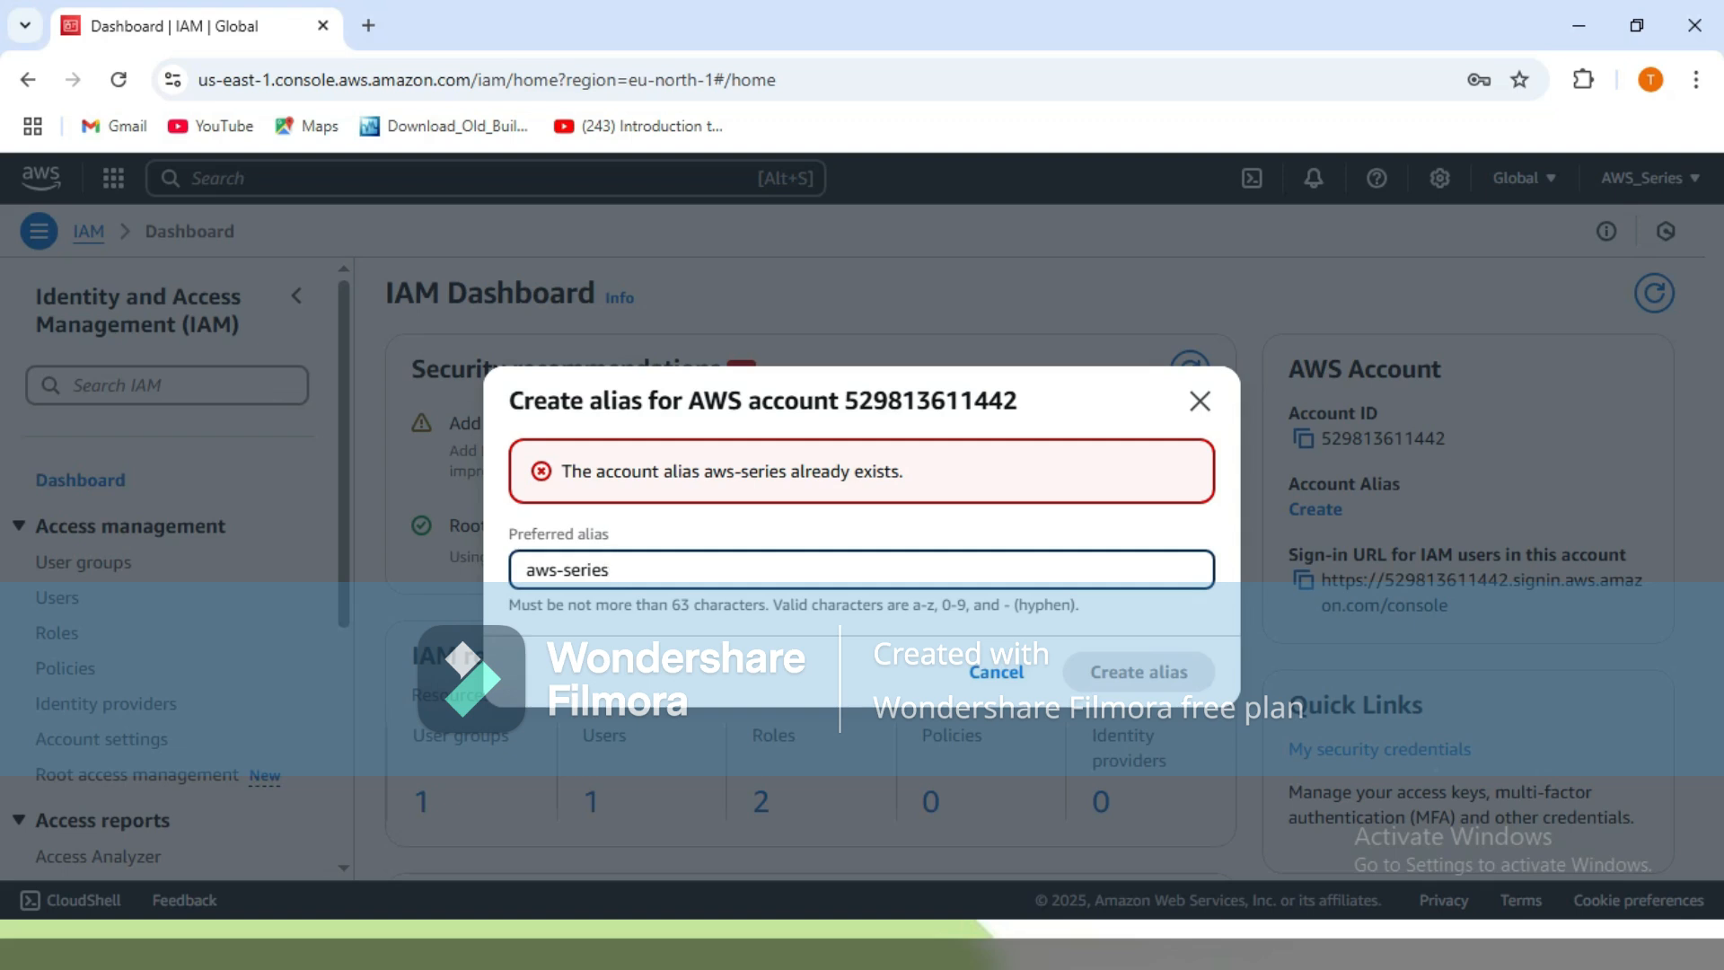
type("1")
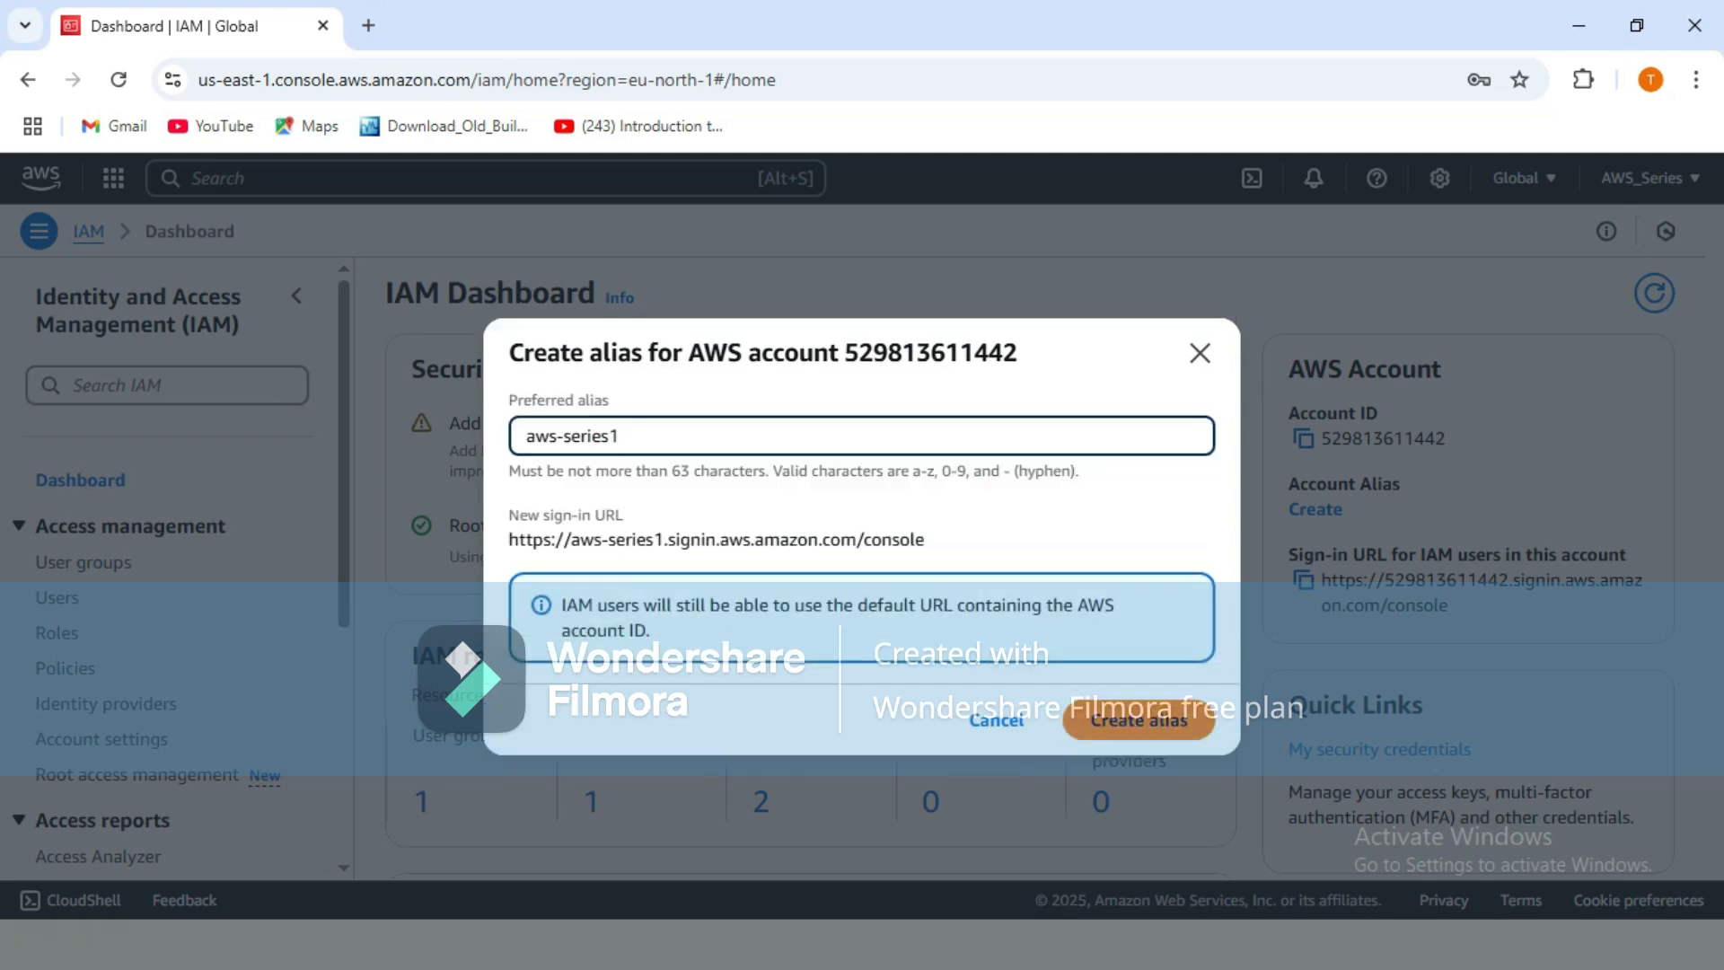
key("Return")
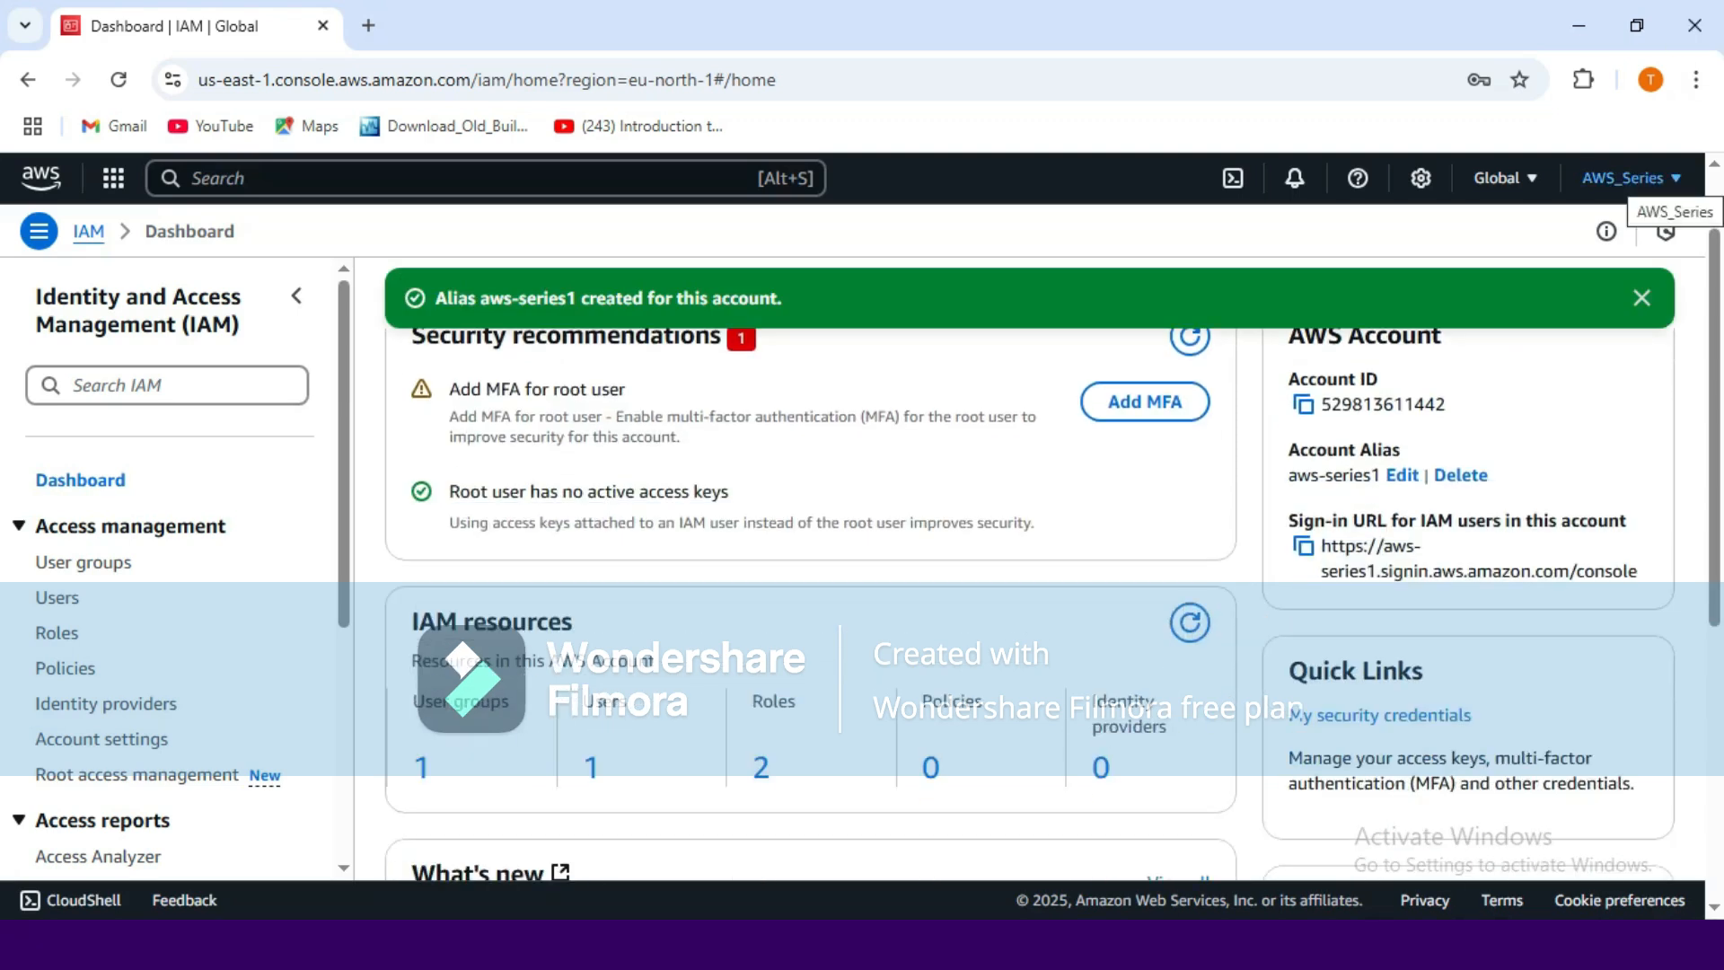
Sign out of the root account from the AWS_Series account menu.
left_click(1624, 178)
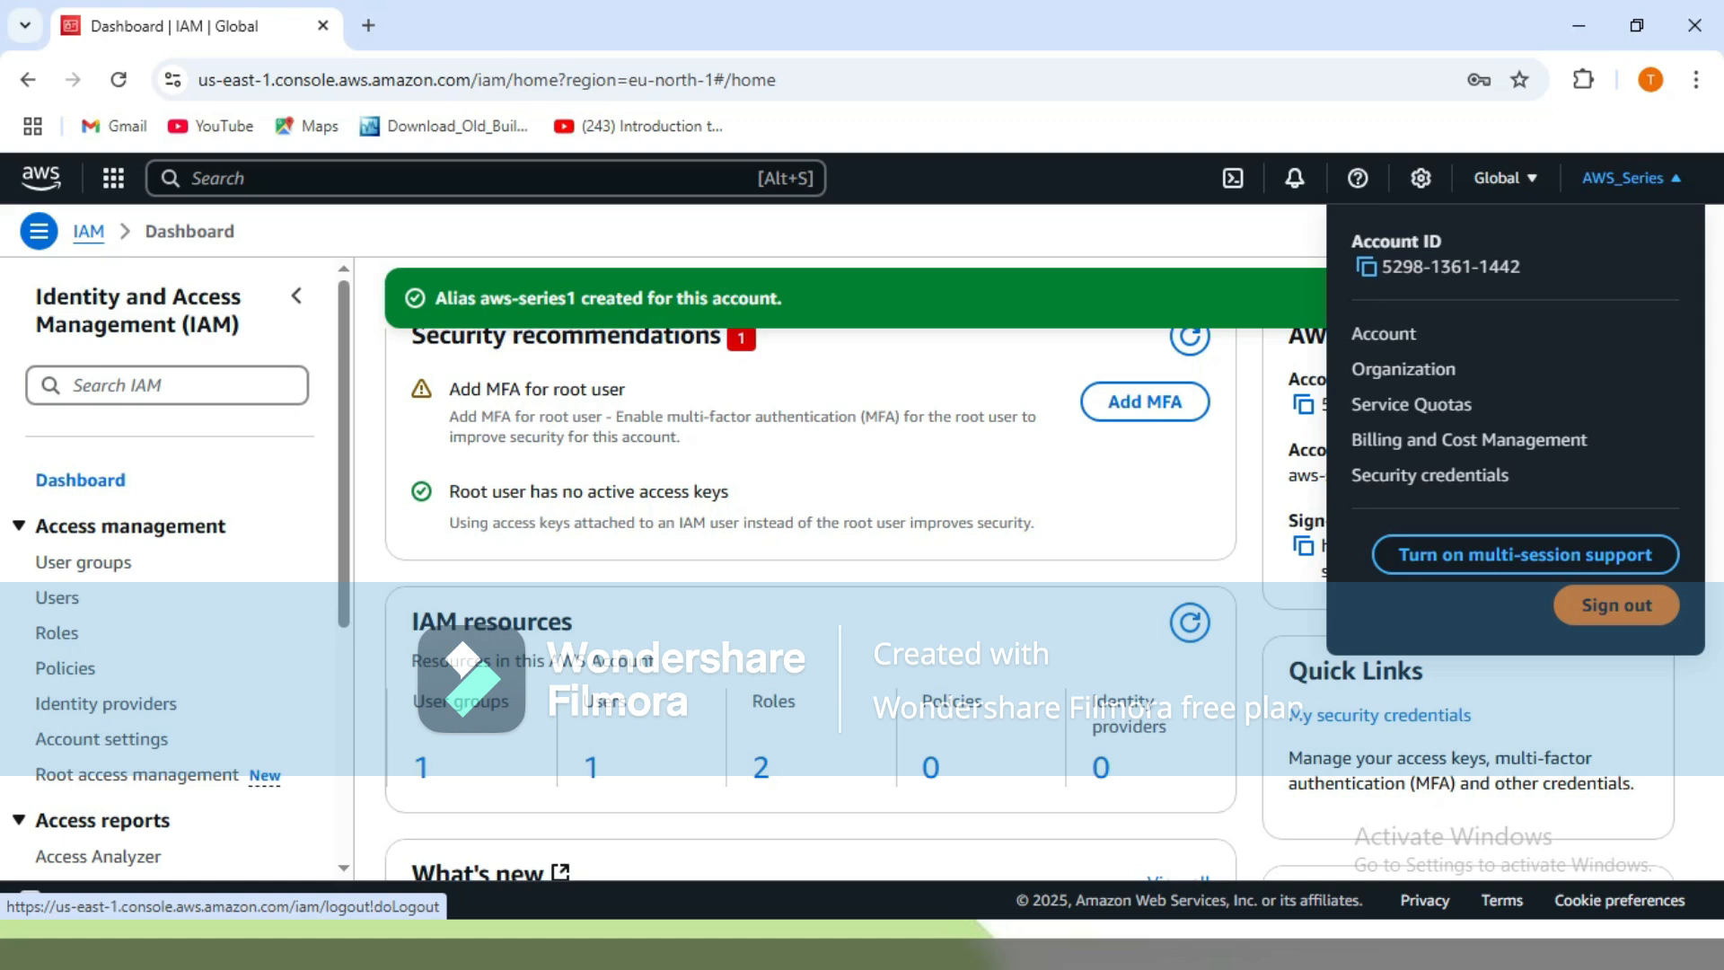
left_click(1617, 605)
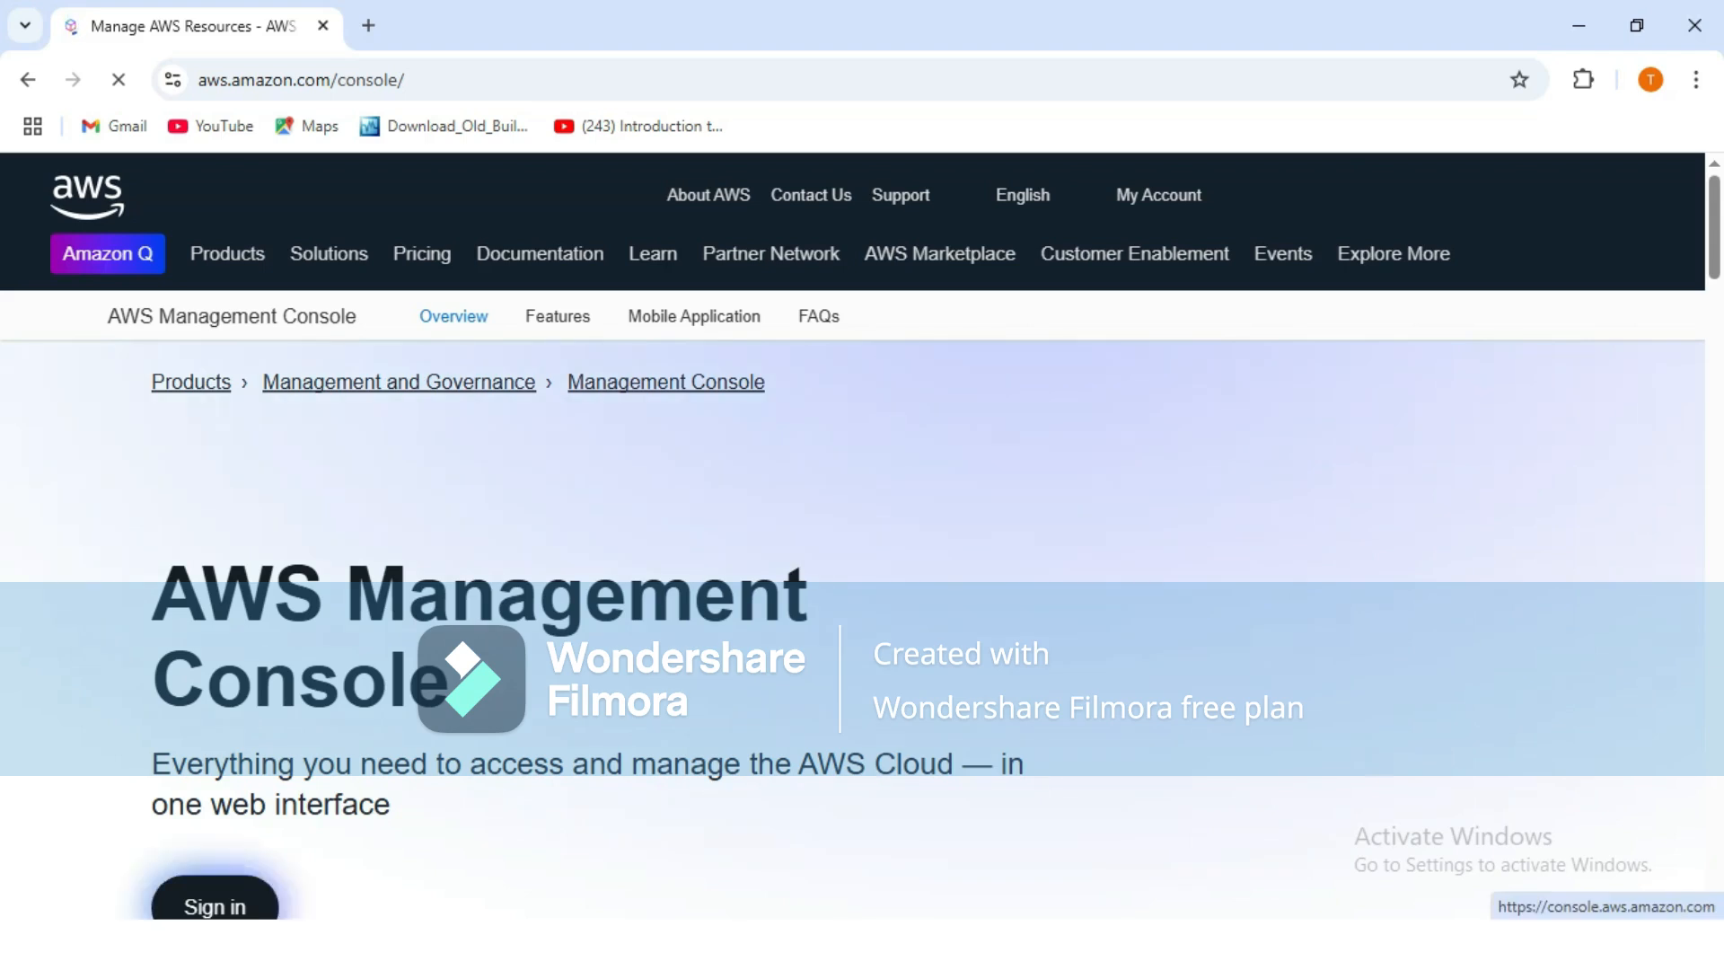
Sign in with alias aws-series1, username Labtest_User and the user's password, showing the password first.
left_click(215, 906)
type("aw")
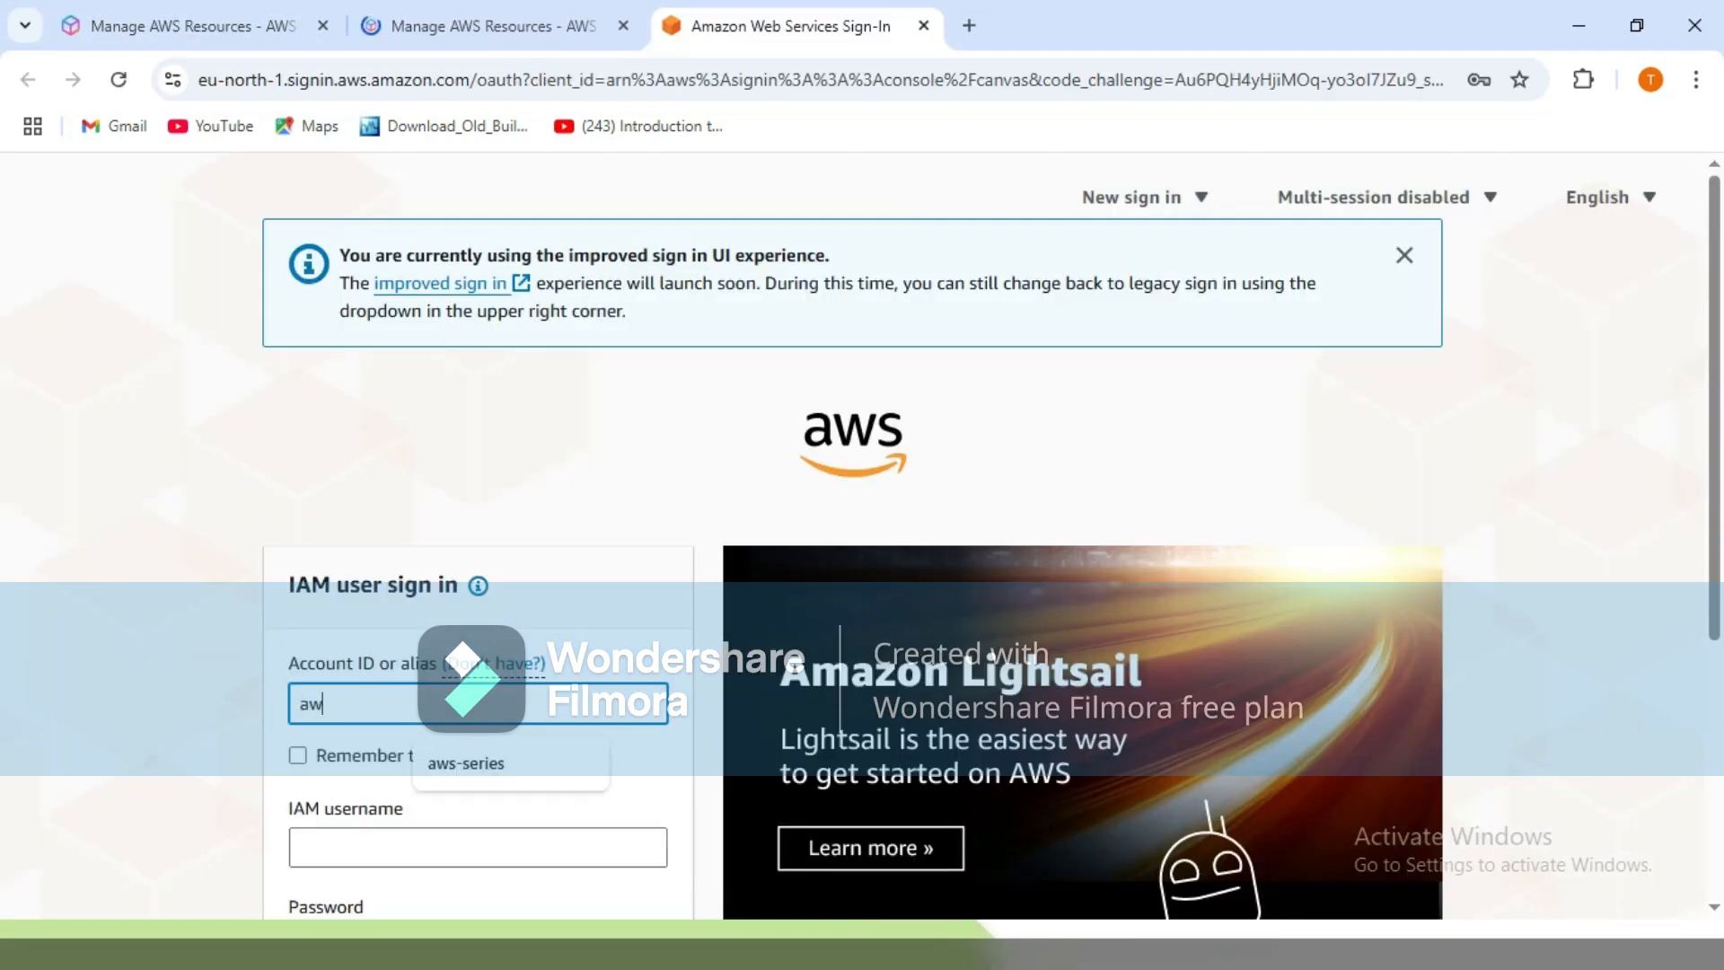
type("s-series1")
key("Tab")
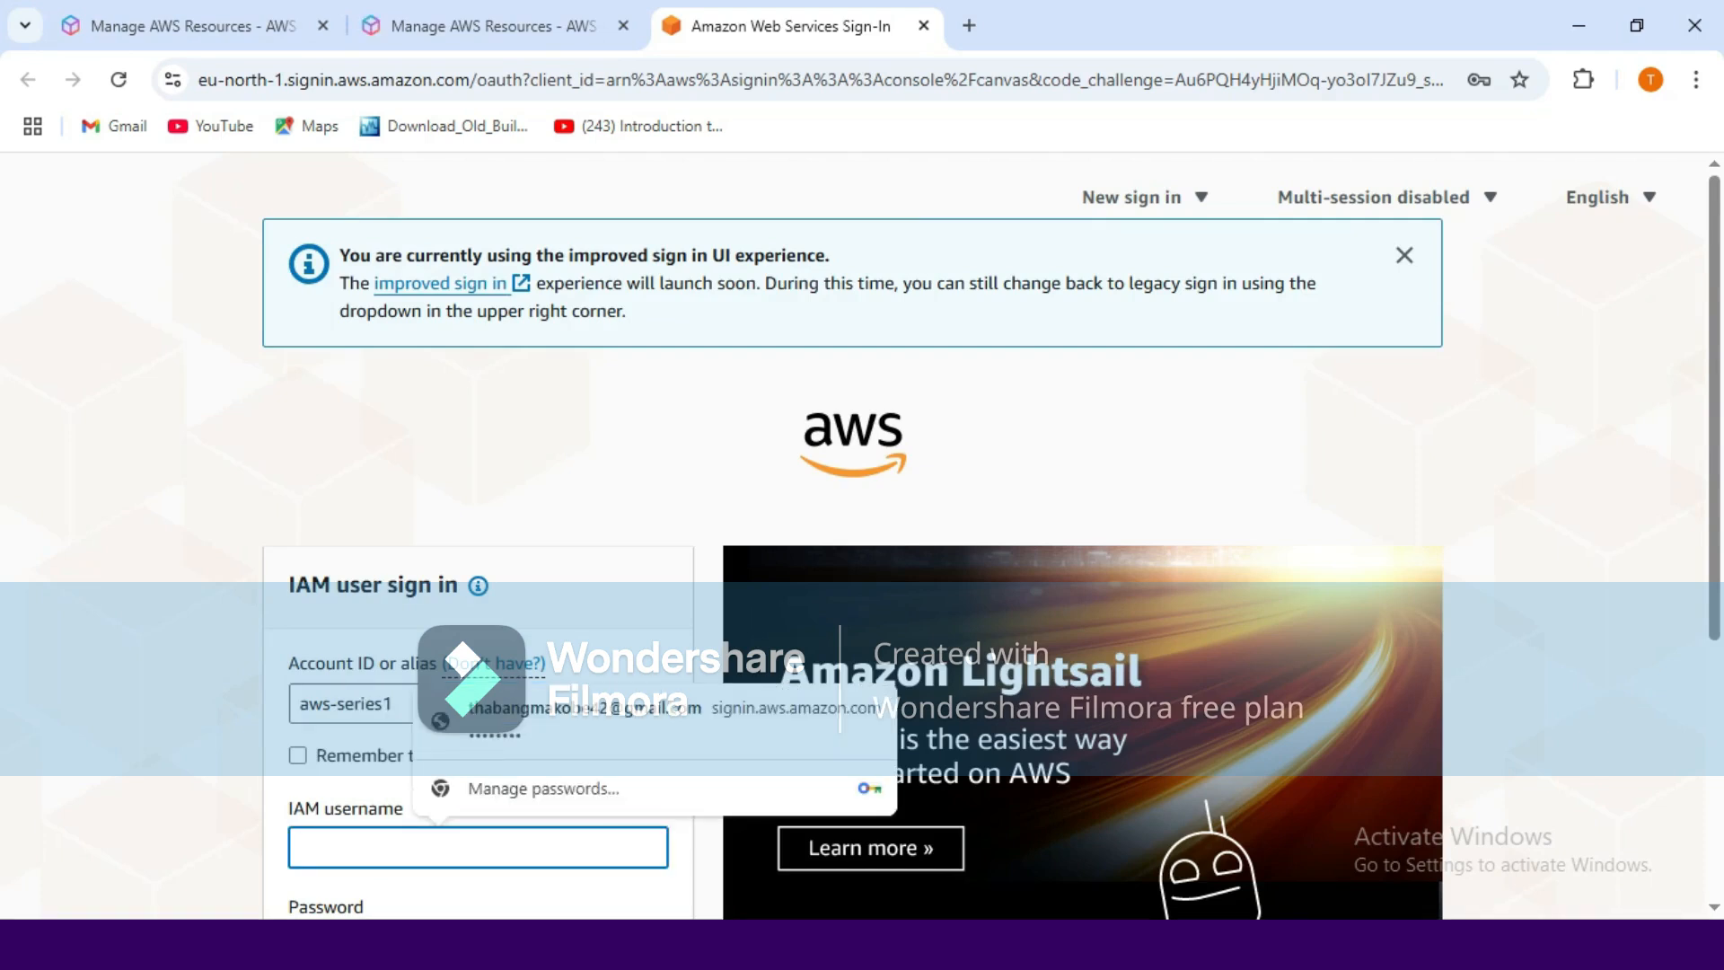
type("Labtest_User")
key("Tab")
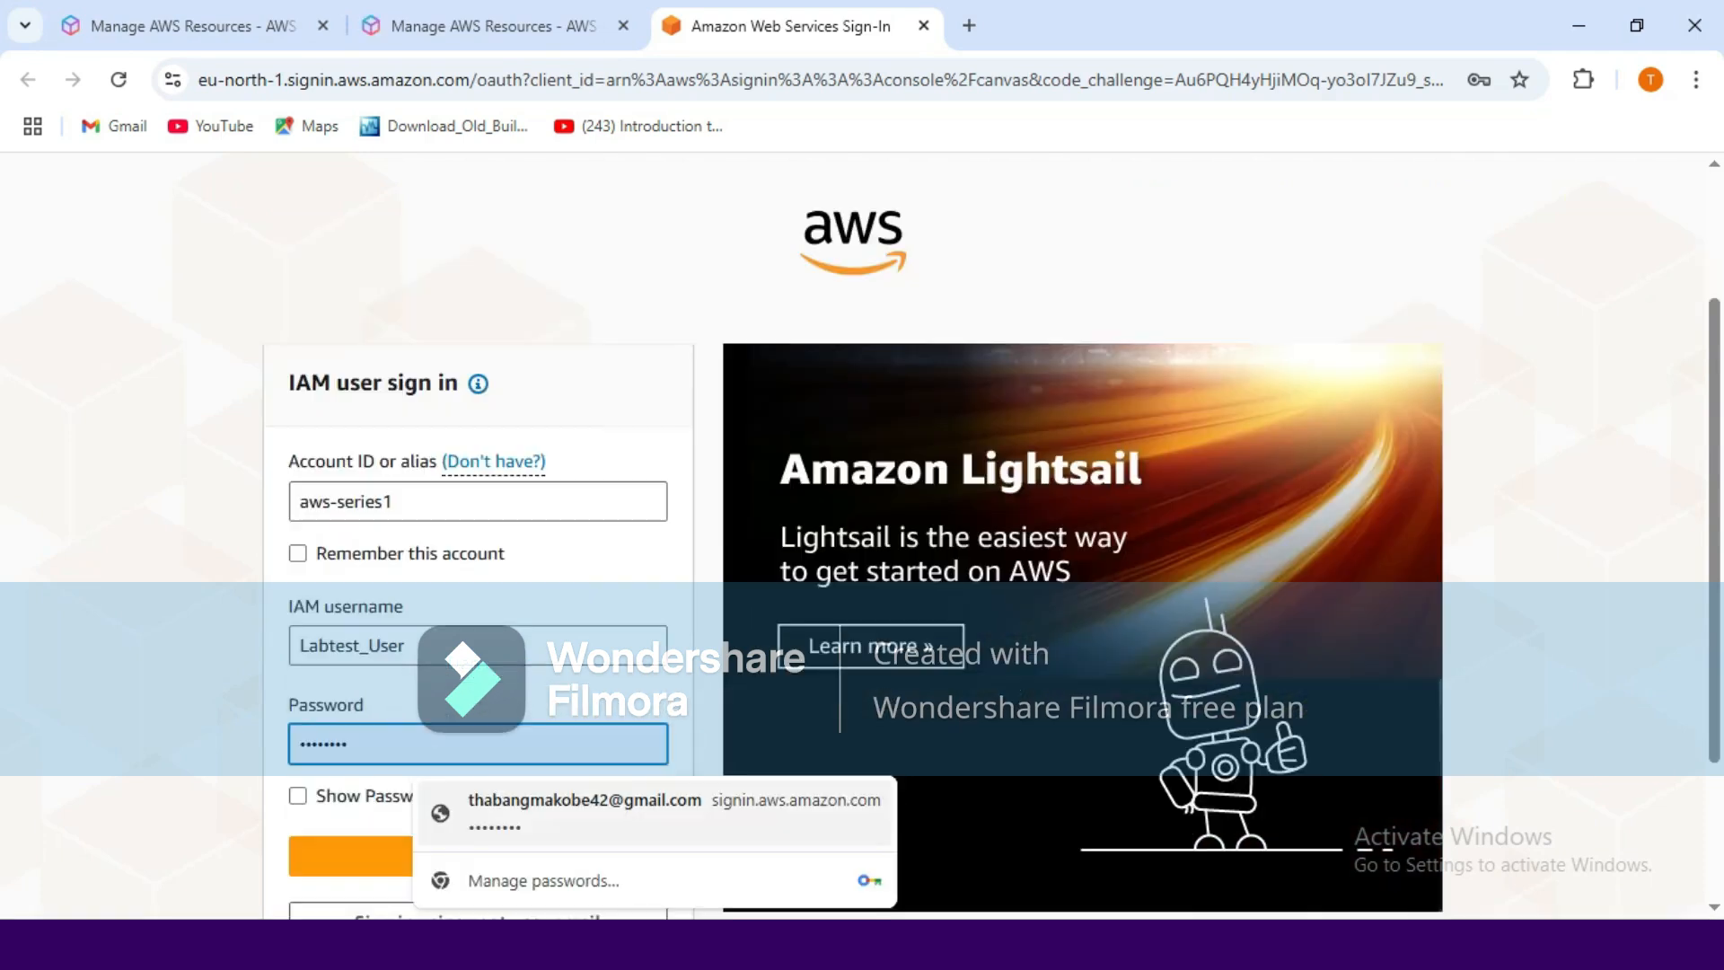
type("••••••••")
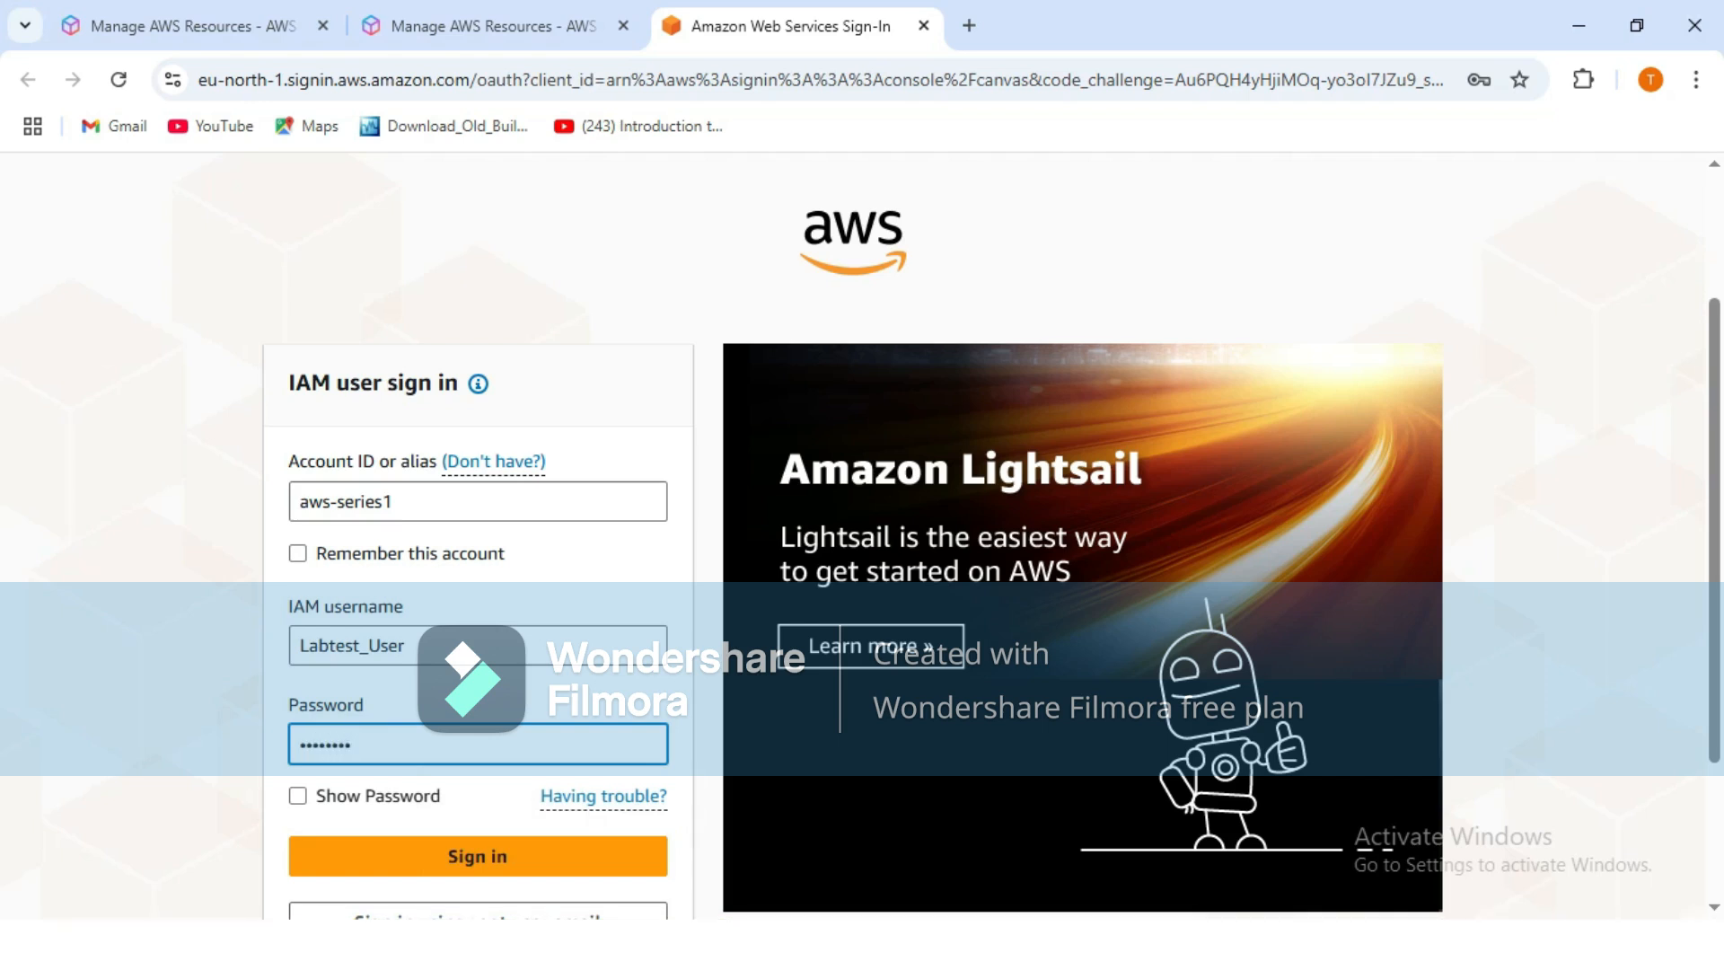
left_click(298, 797)
left_click(478, 856)
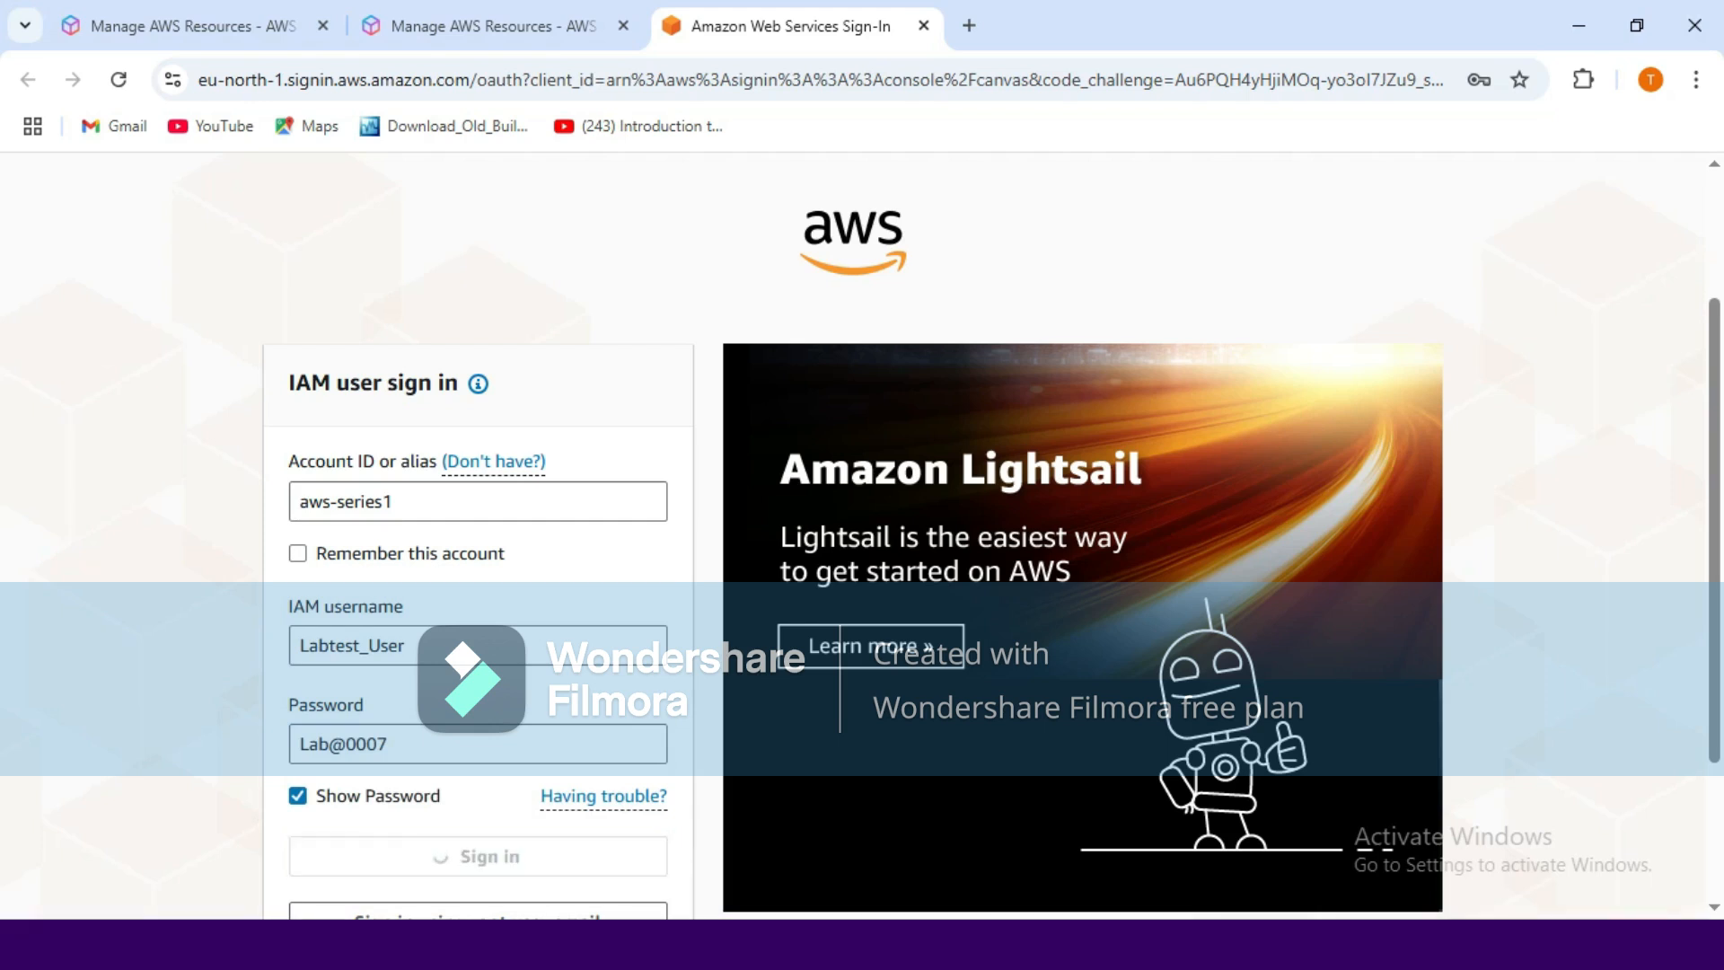